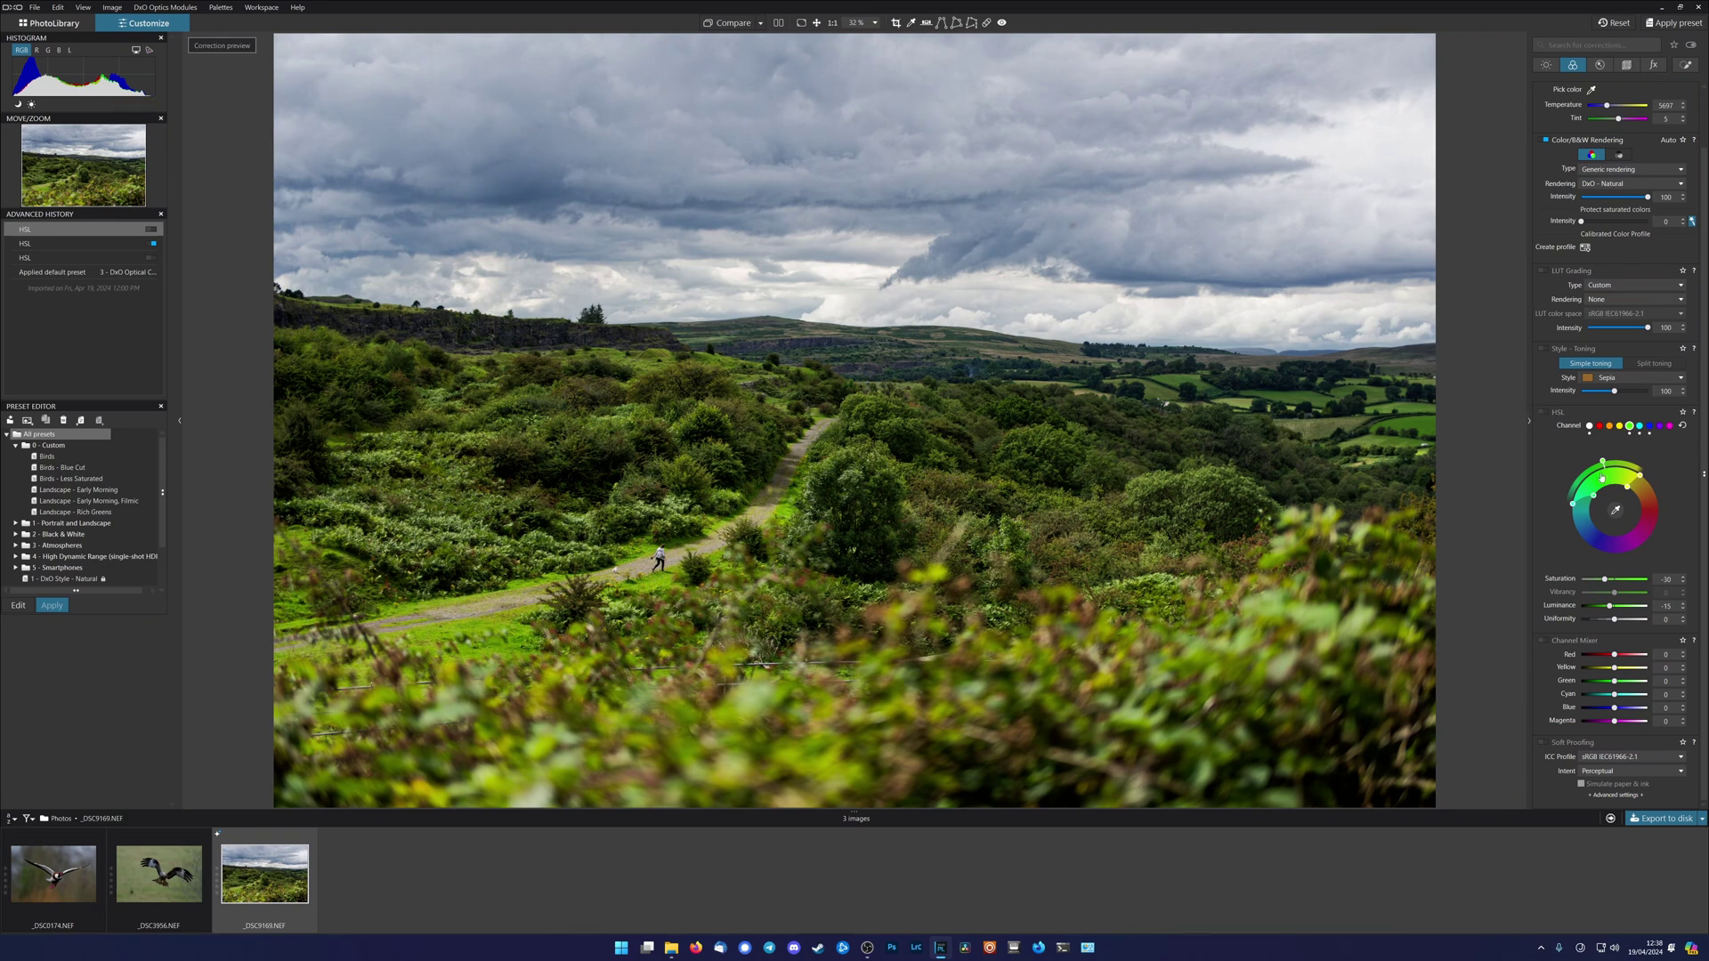
left_click(1546, 412)
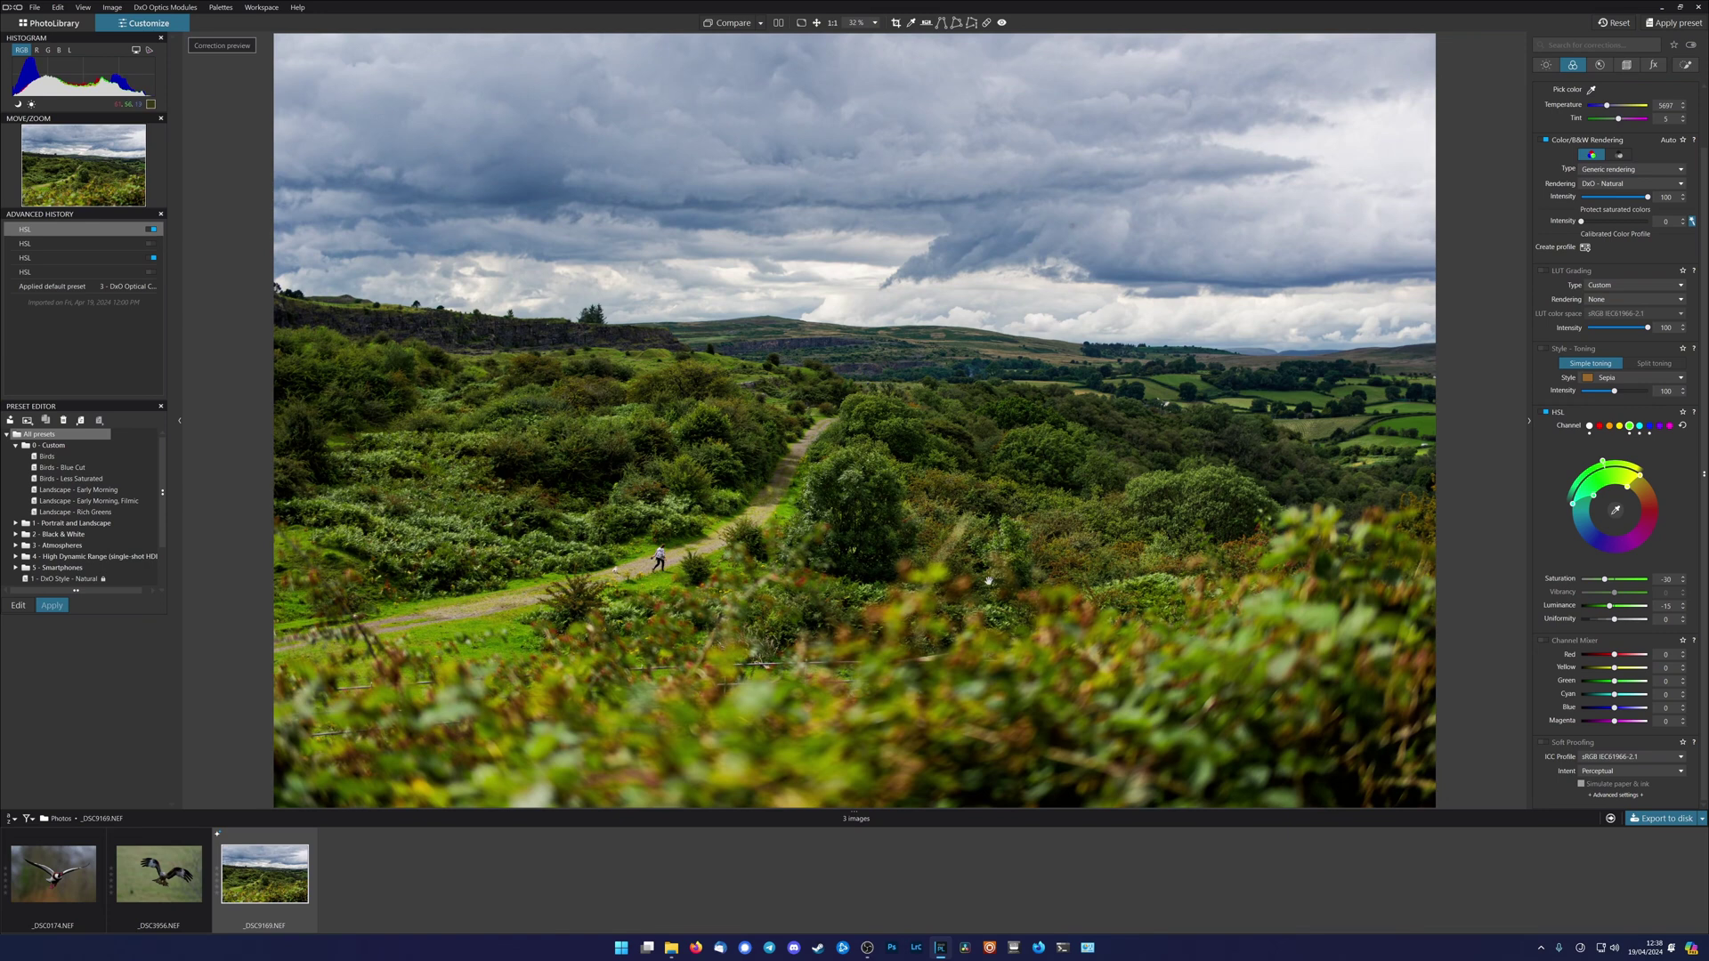
left_click(1547, 412)
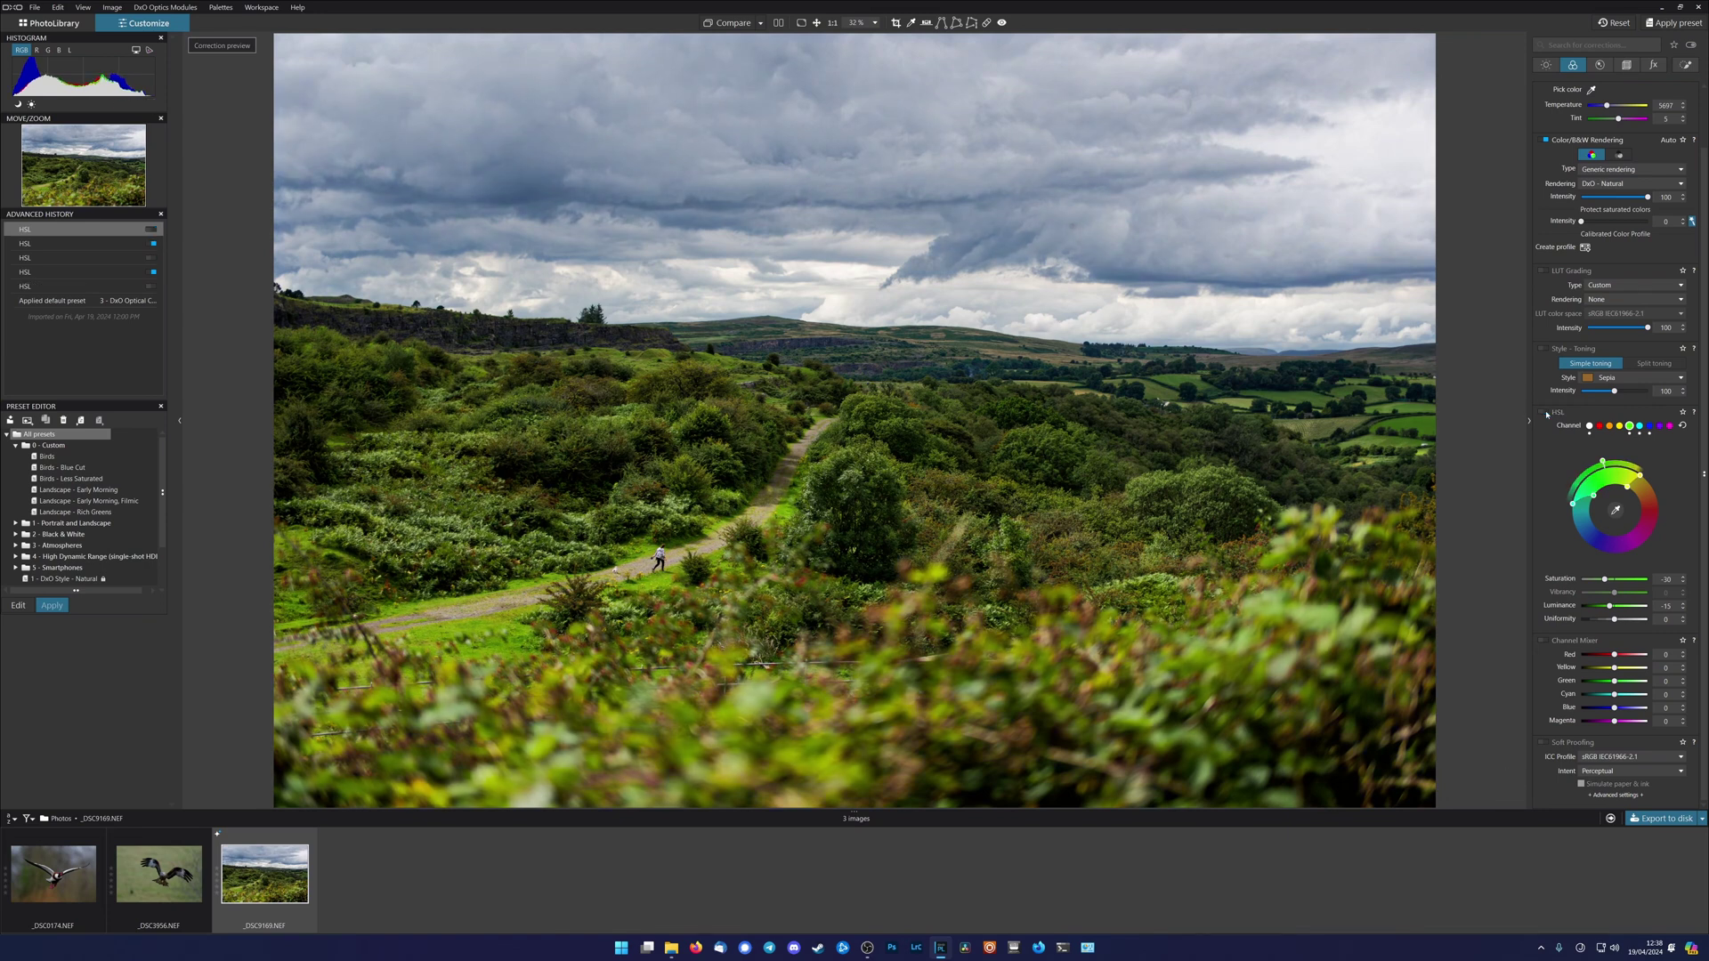
left_click(1546, 412)
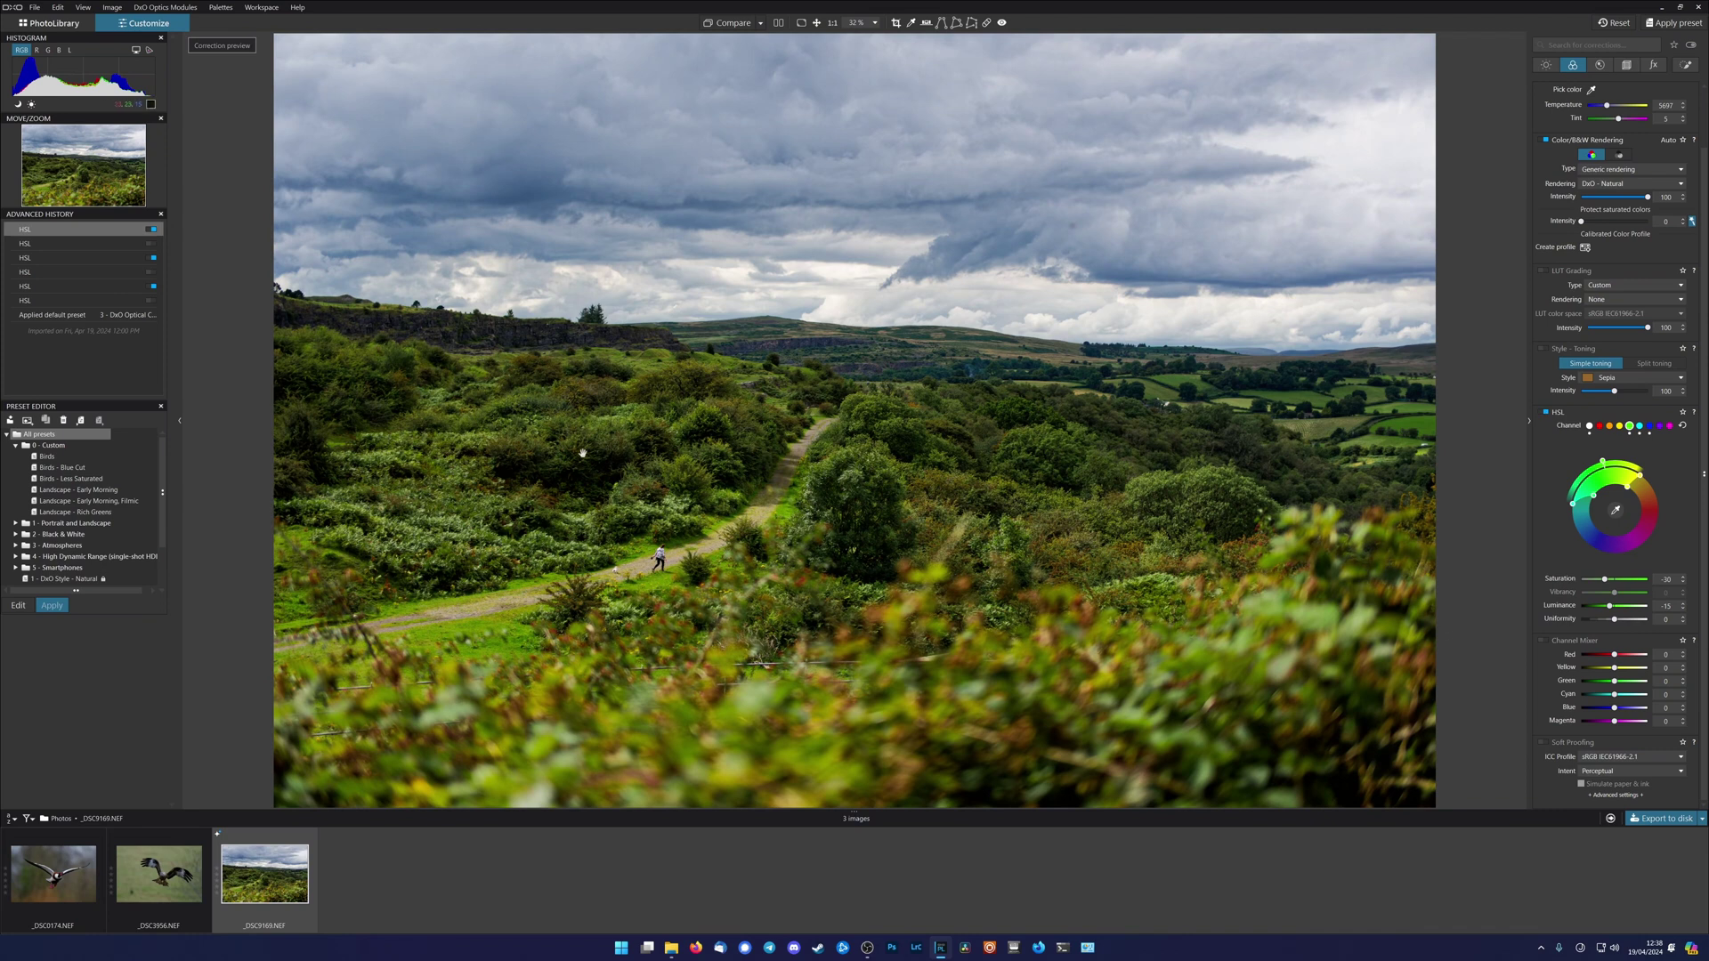
left_click(1545, 413)
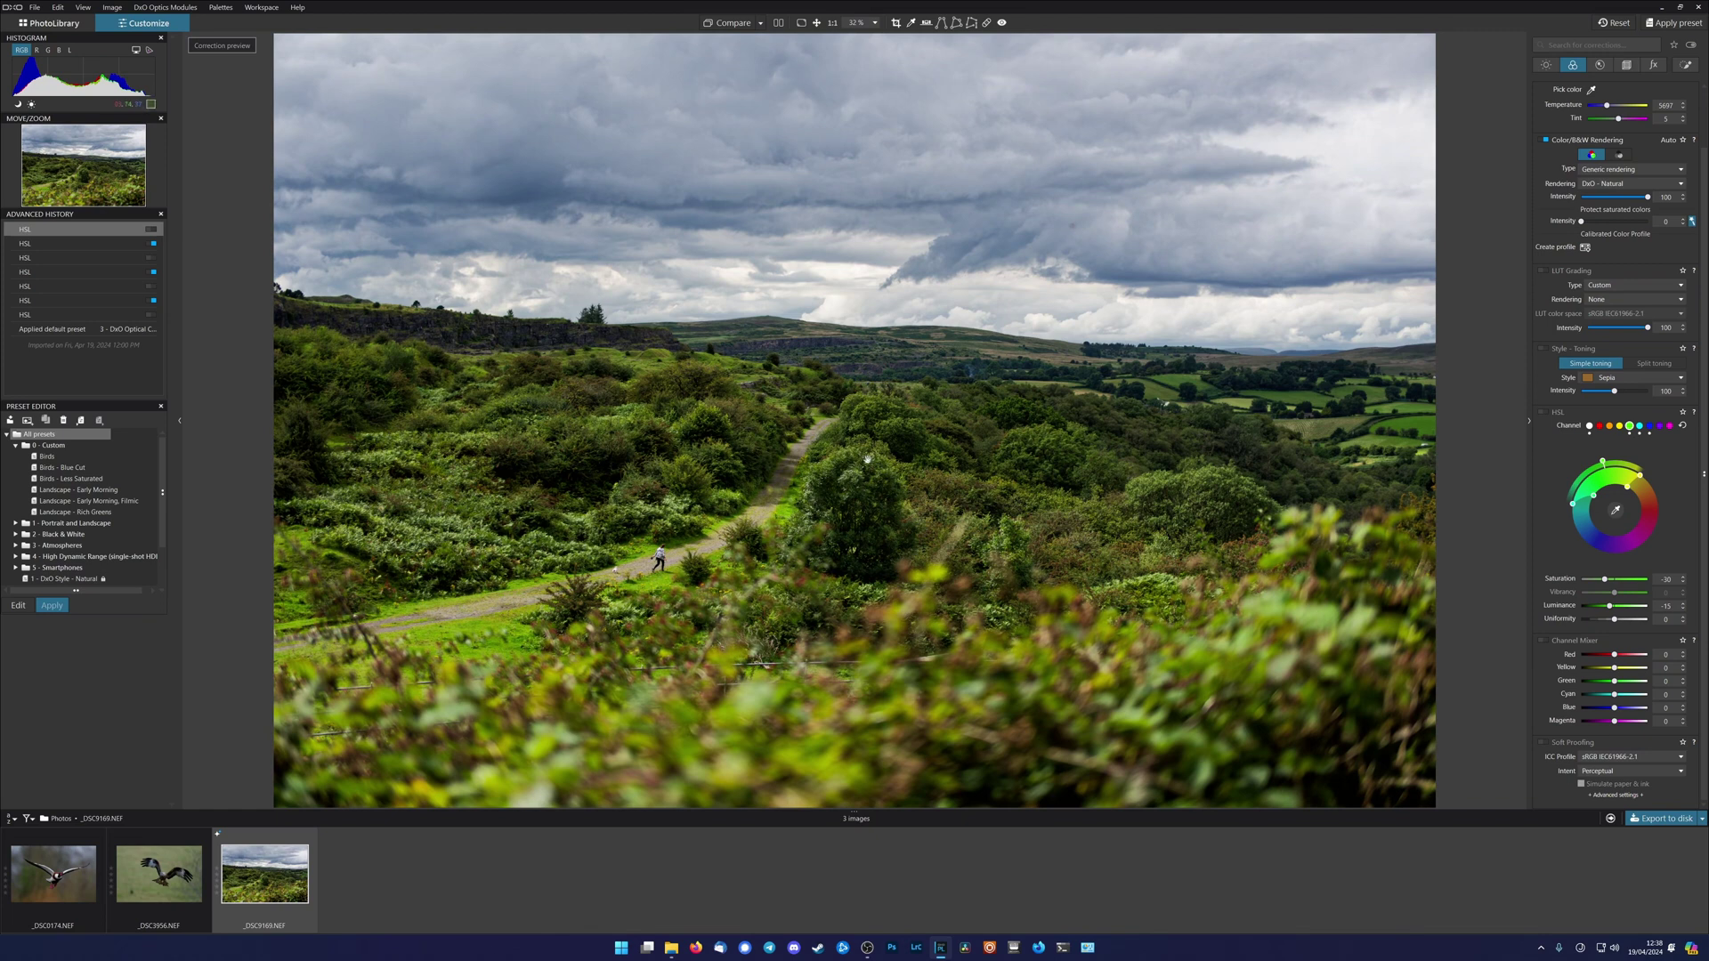
left_click(1545, 413)
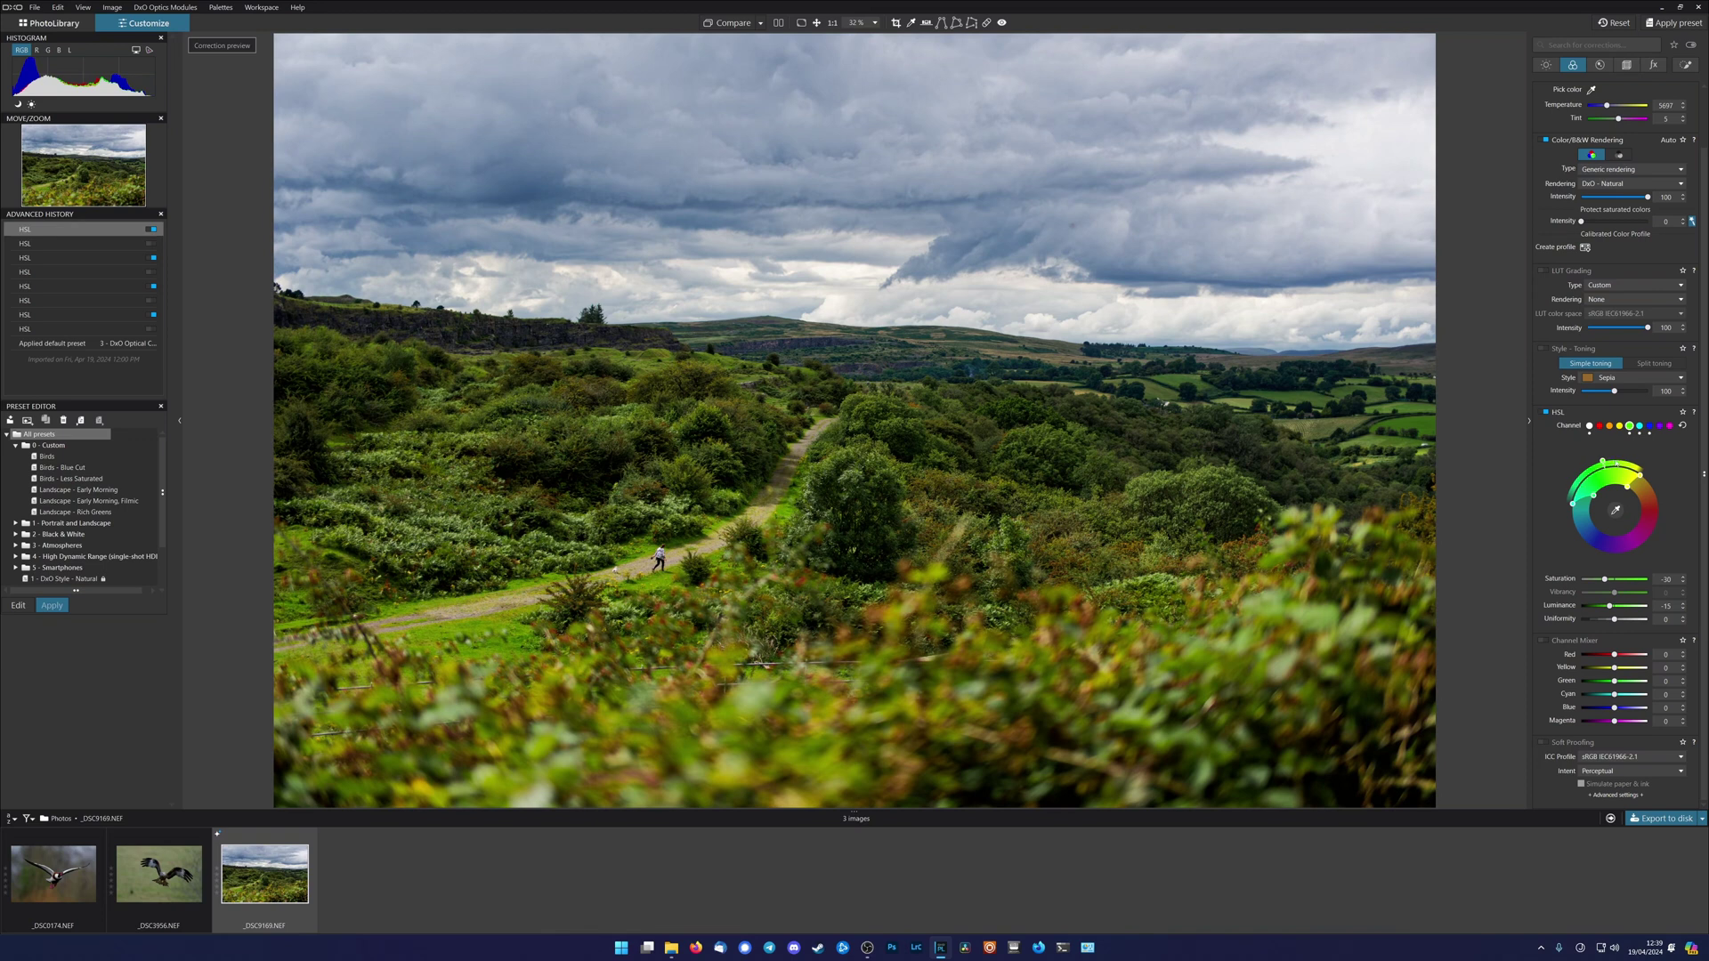
left_click_drag(1604, 463, 1647, 479)
key("ctrl+z")
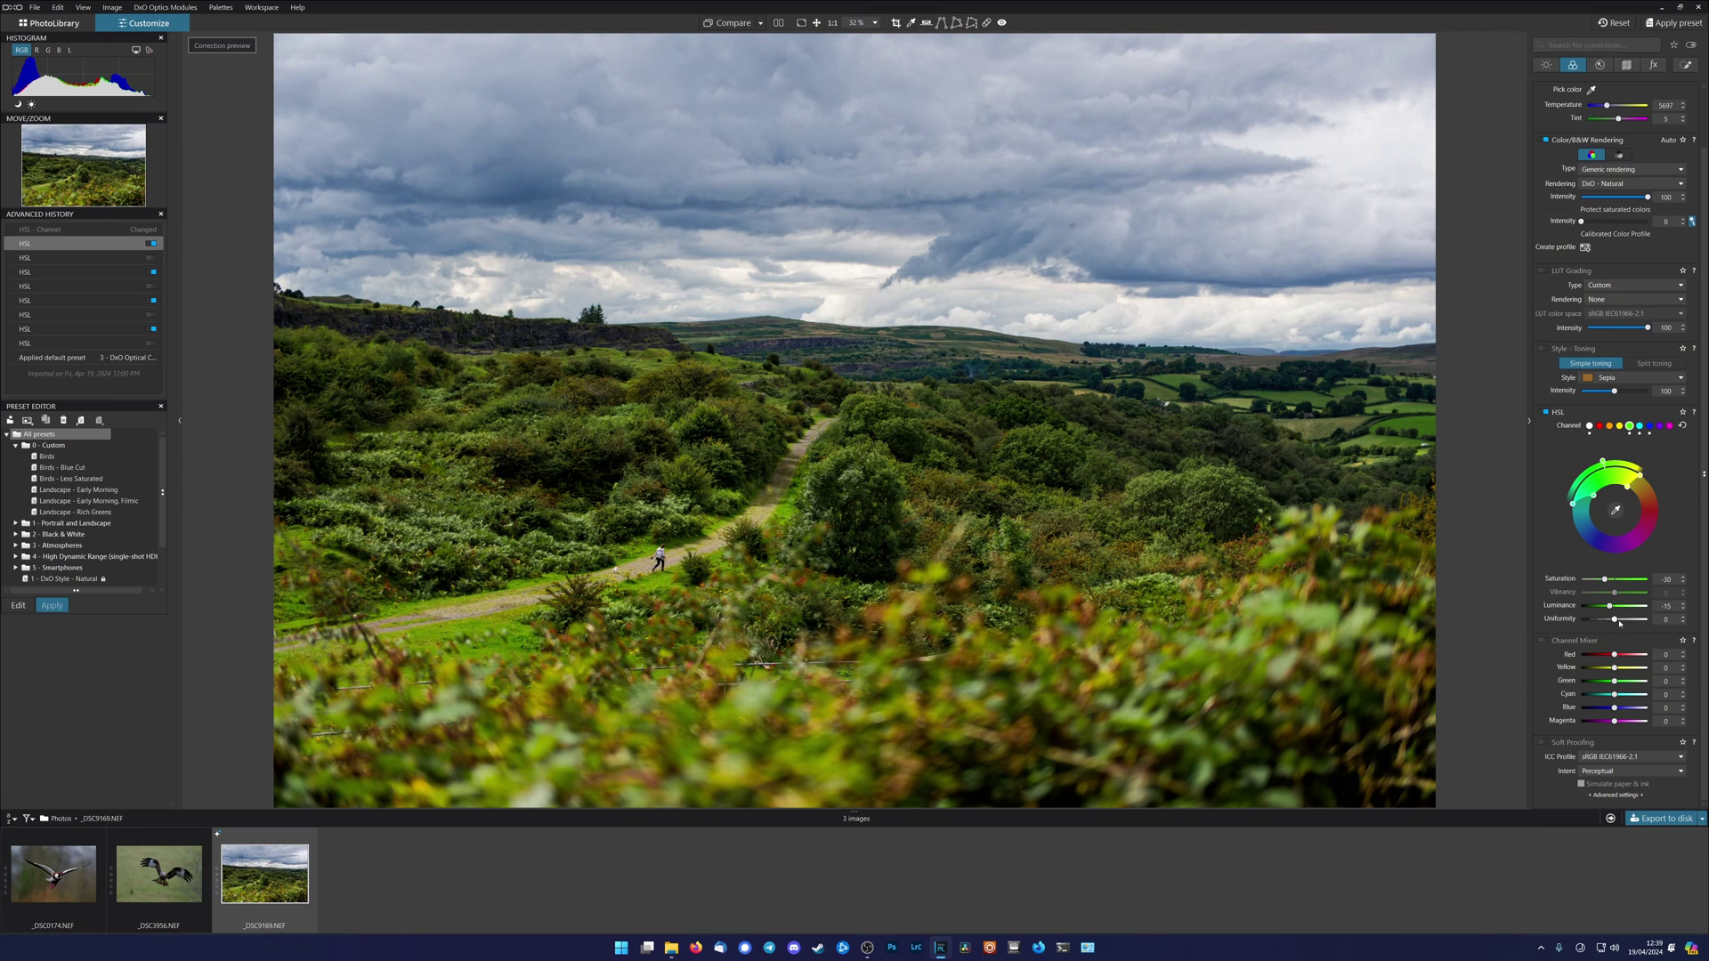
left_click_drag(1616, 622, 1593, 623)
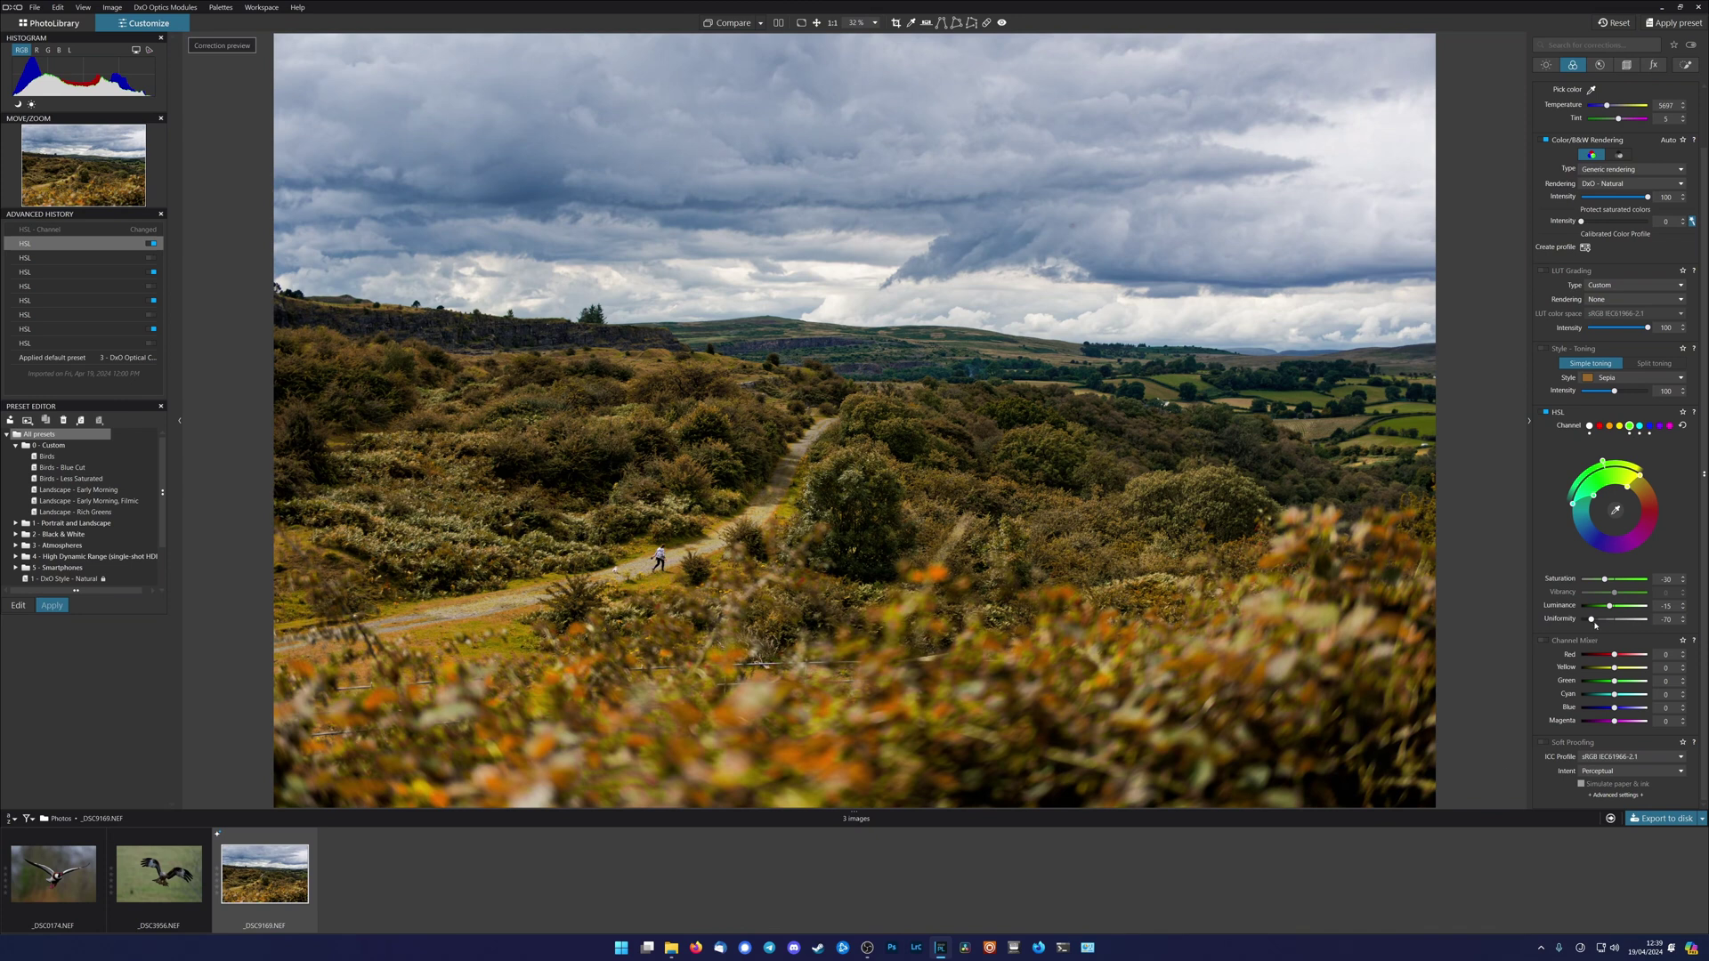
left_click_drag(1593, 623, 1650, 628)
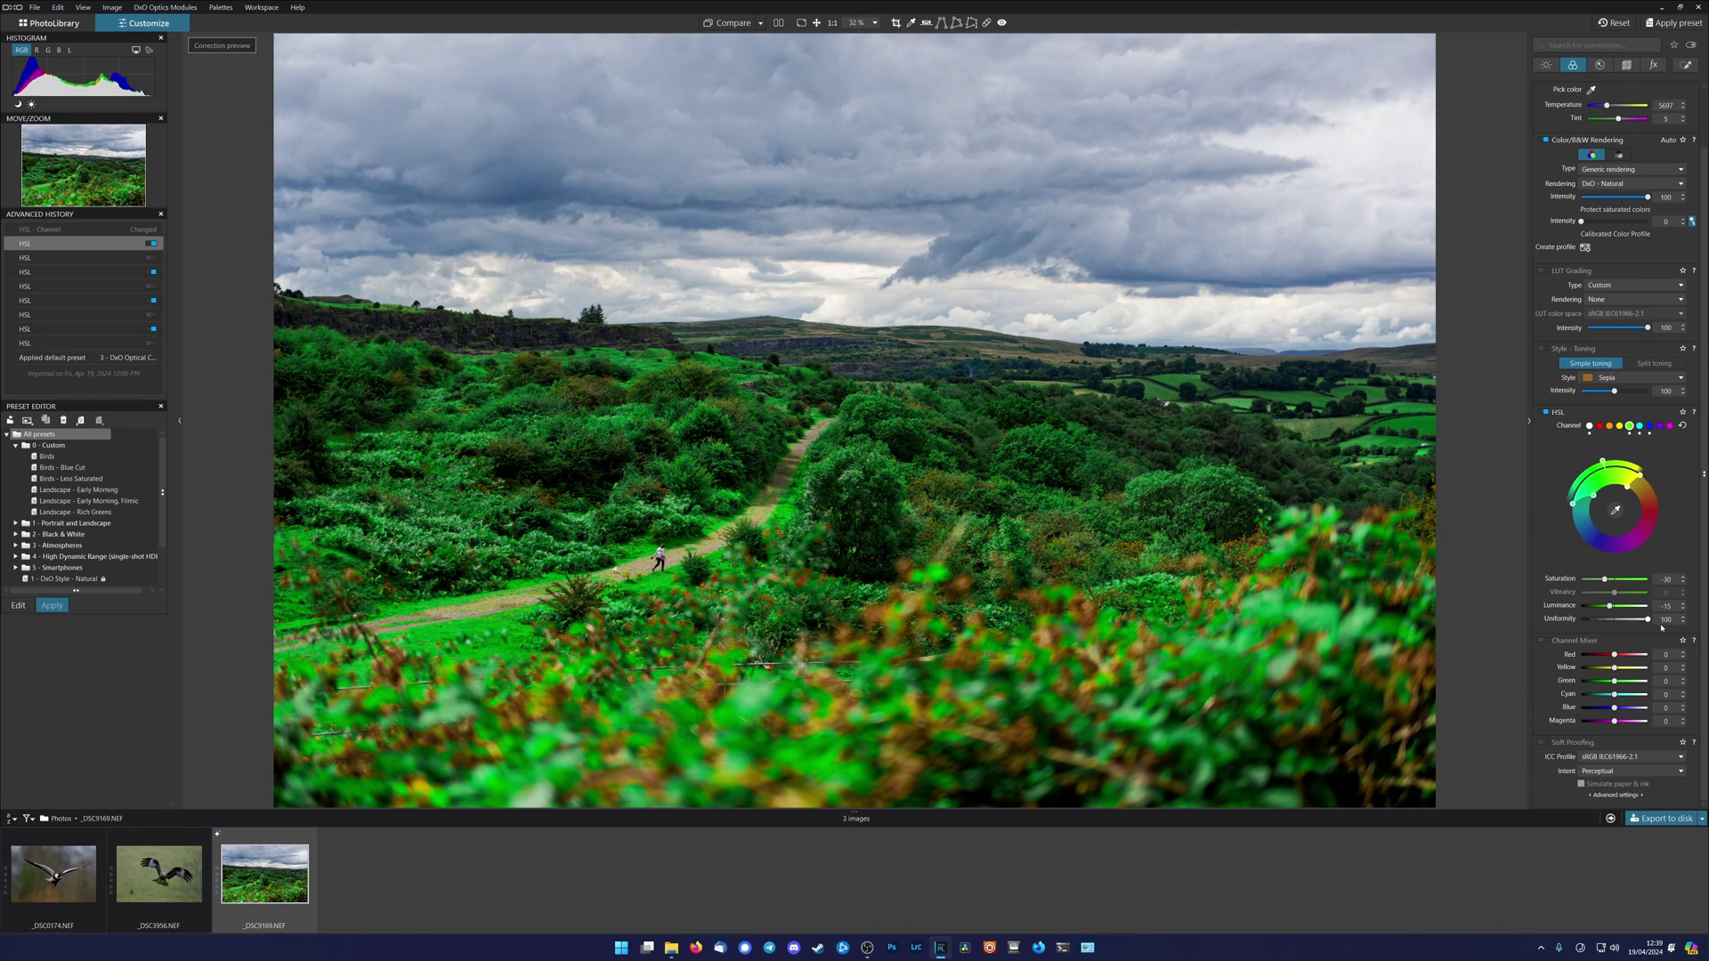
left_click_drag(1650, 625, 1619, 624)
double_click(1620, 624)
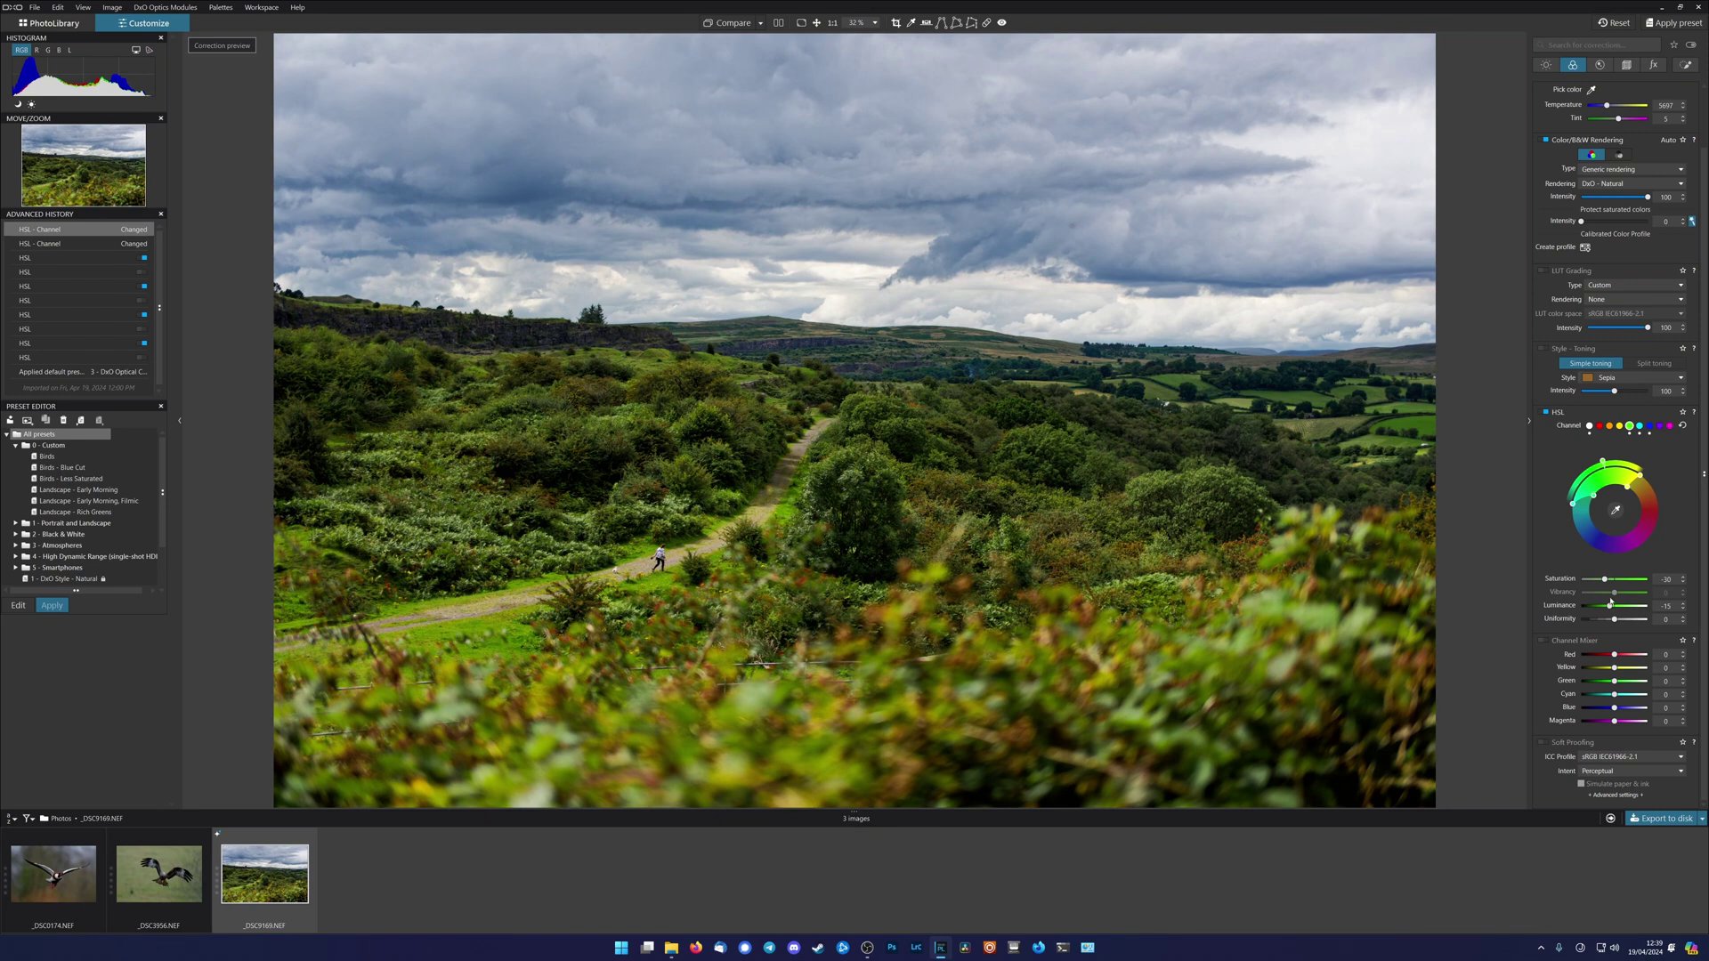
left_click(1546, 413)
left_click(1545, 413)
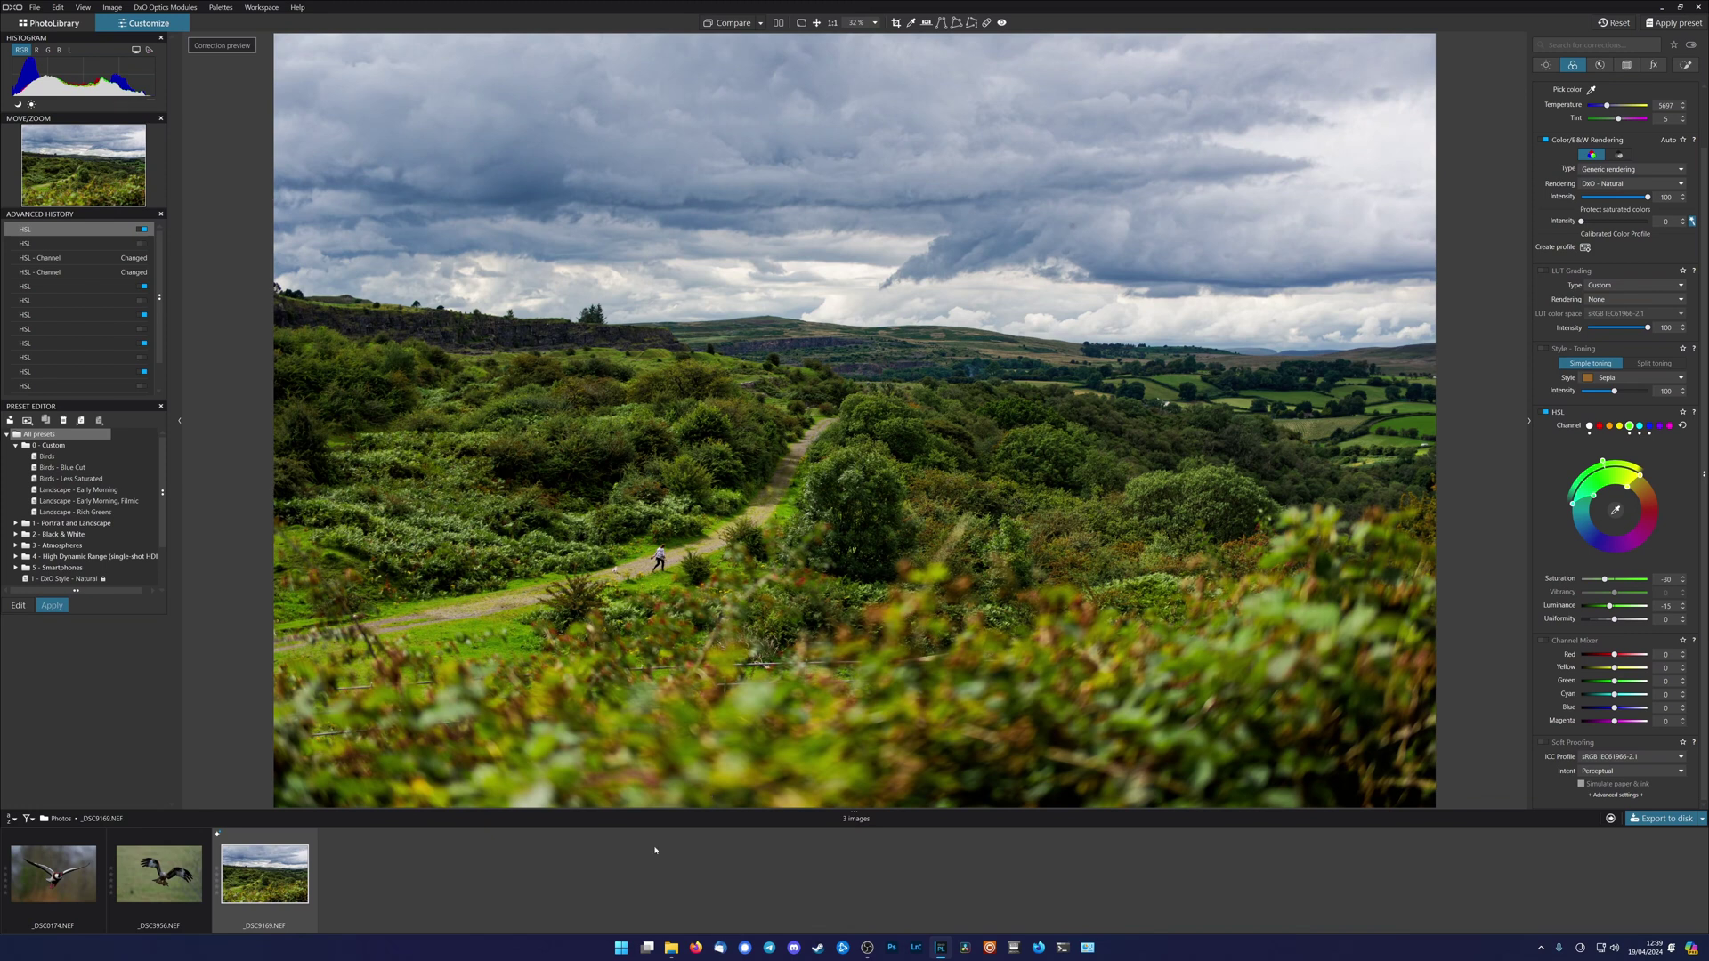
Open the red kite photo _DSC3956, try the 1 - DxO Style - Natural preset, then undo it
left_click(170, 880)
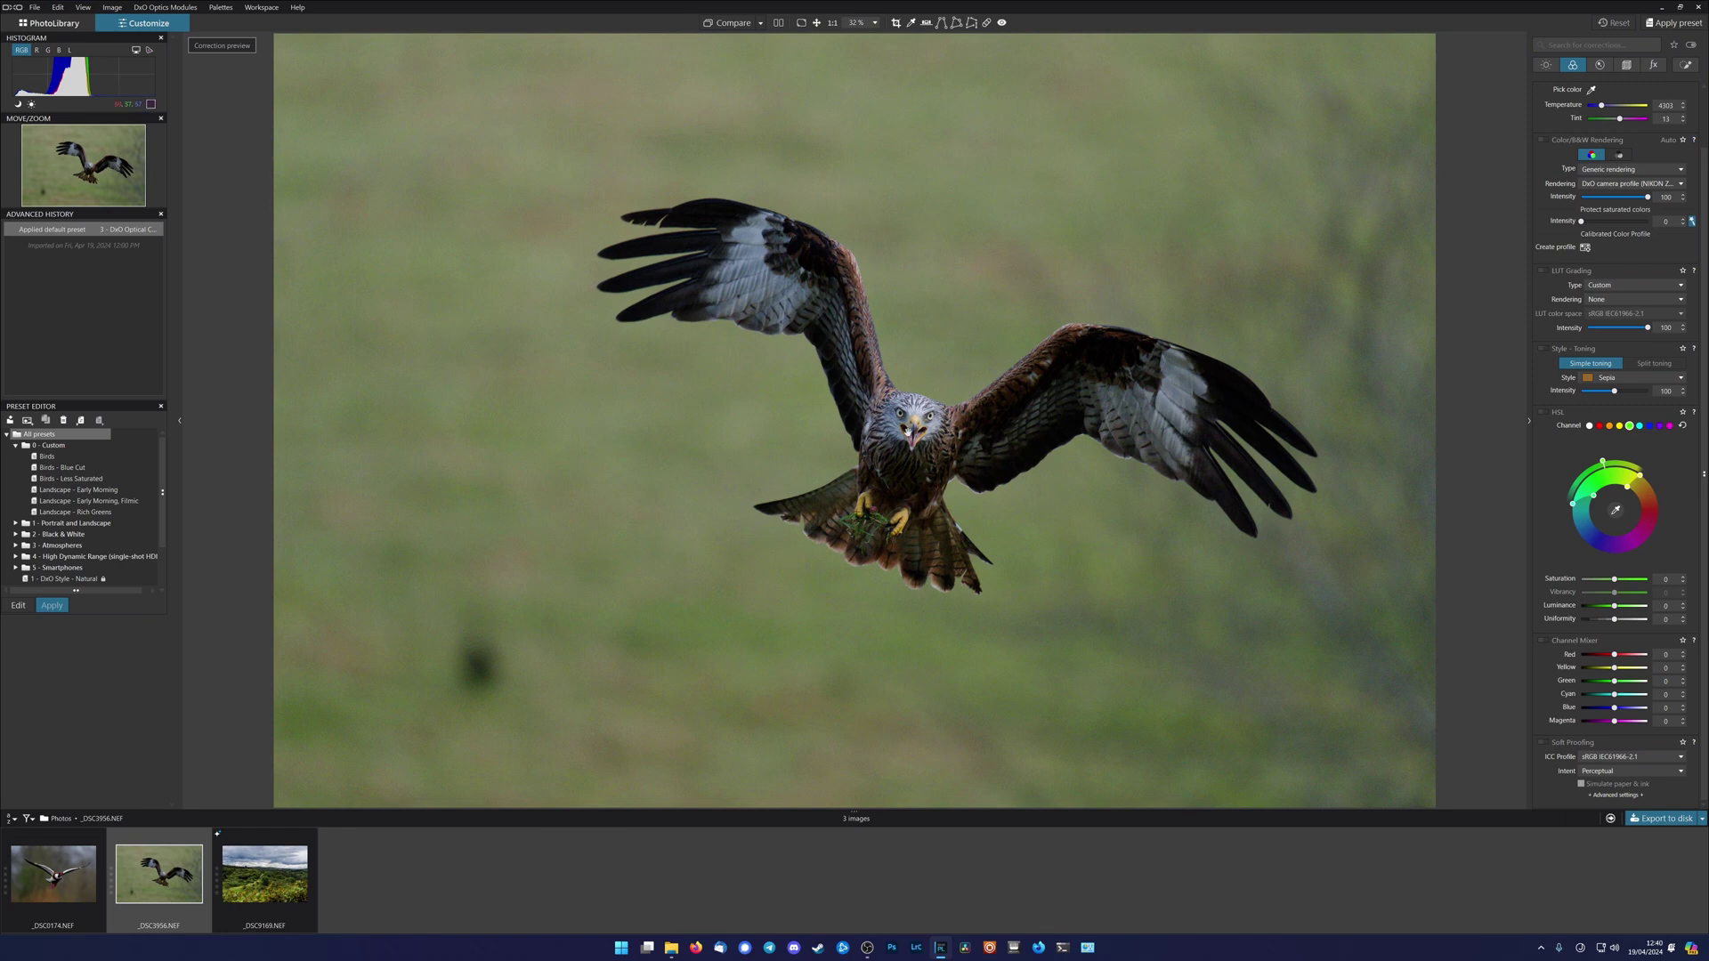
left_click(1694, 28)
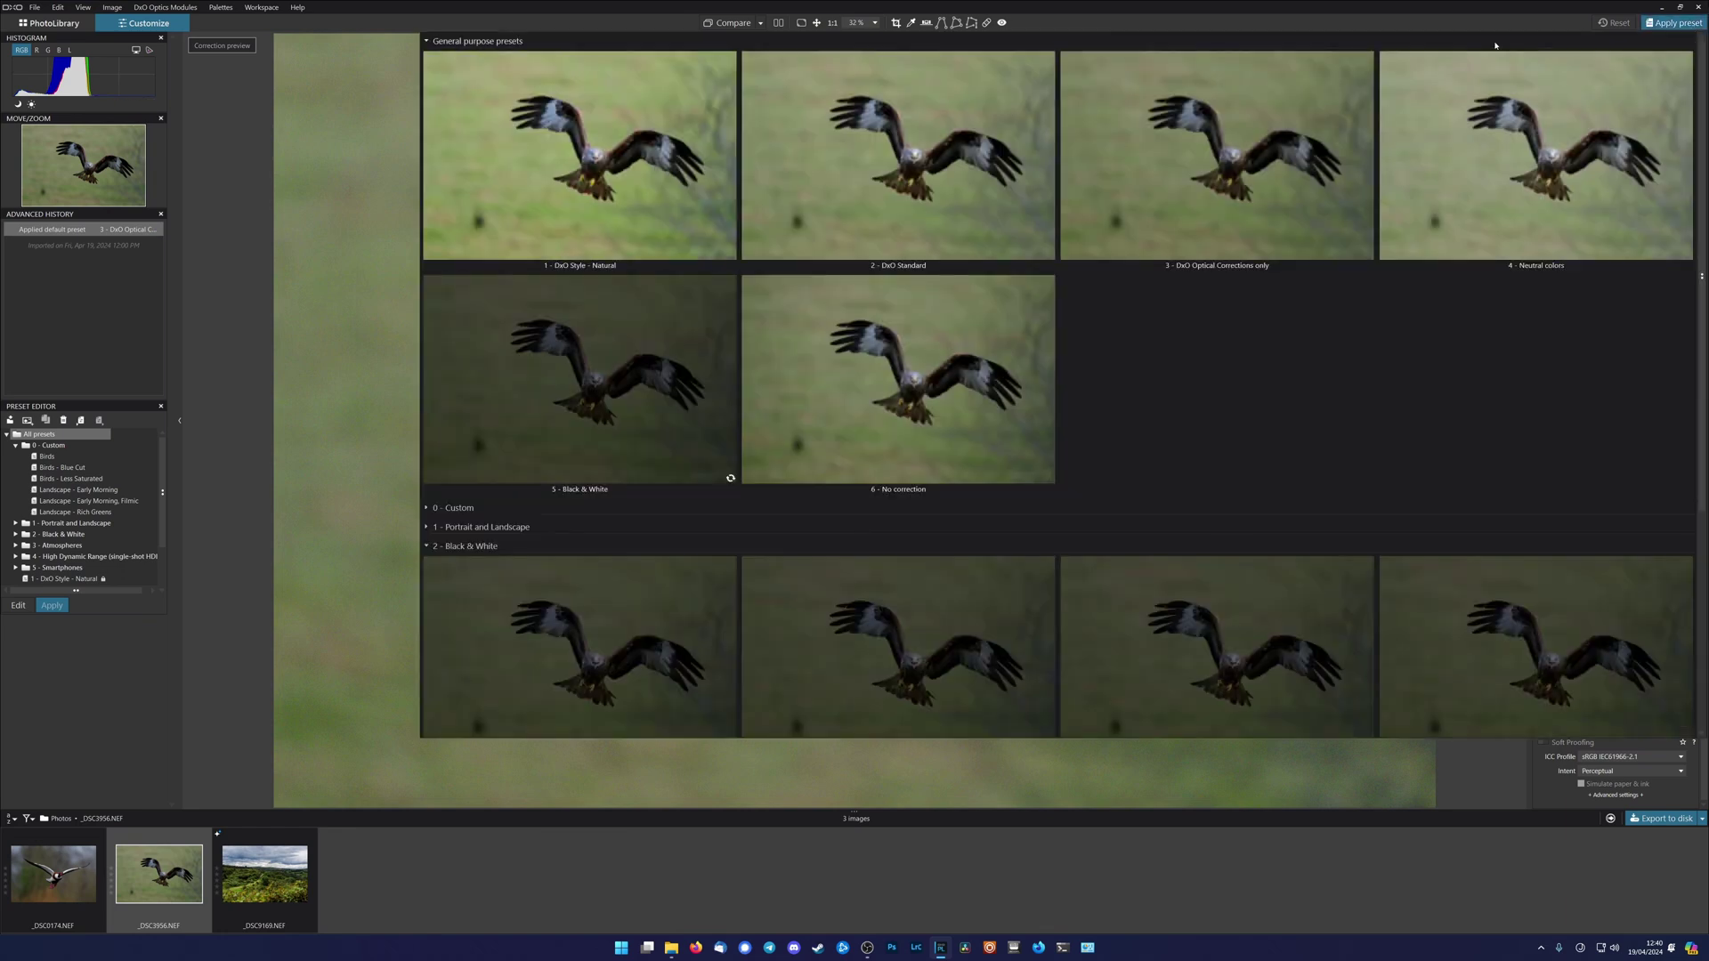
left_click(427, 509)
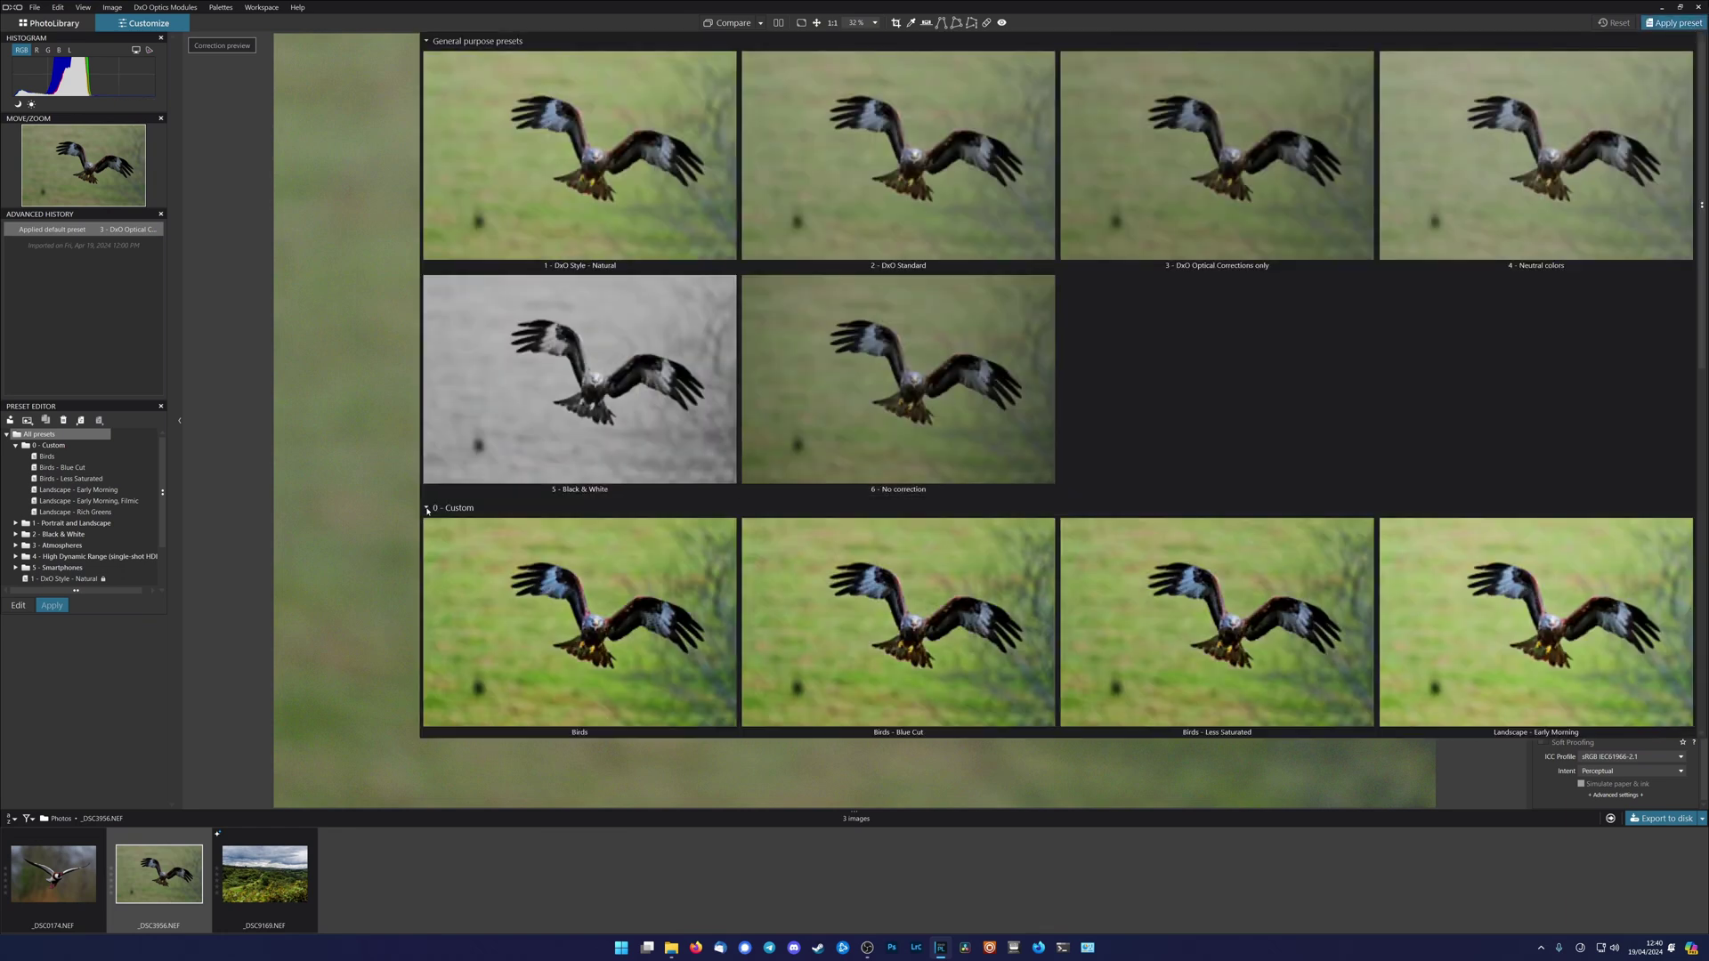
left_click(596, 165)
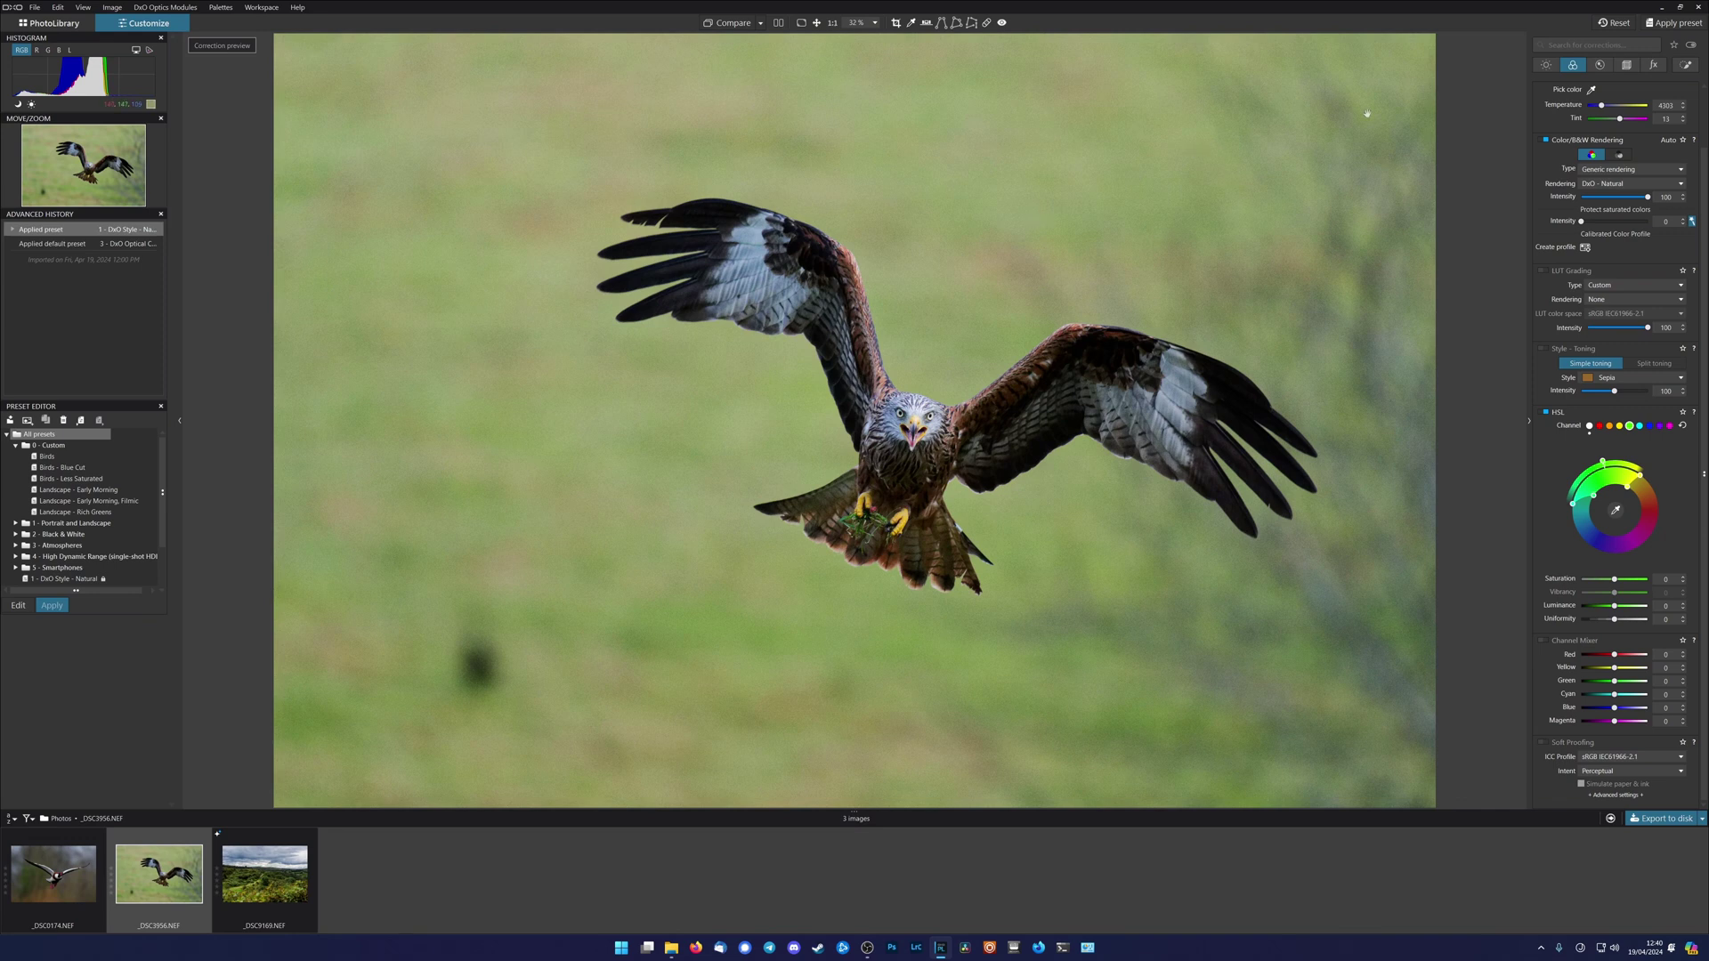
key("ctrl+z")
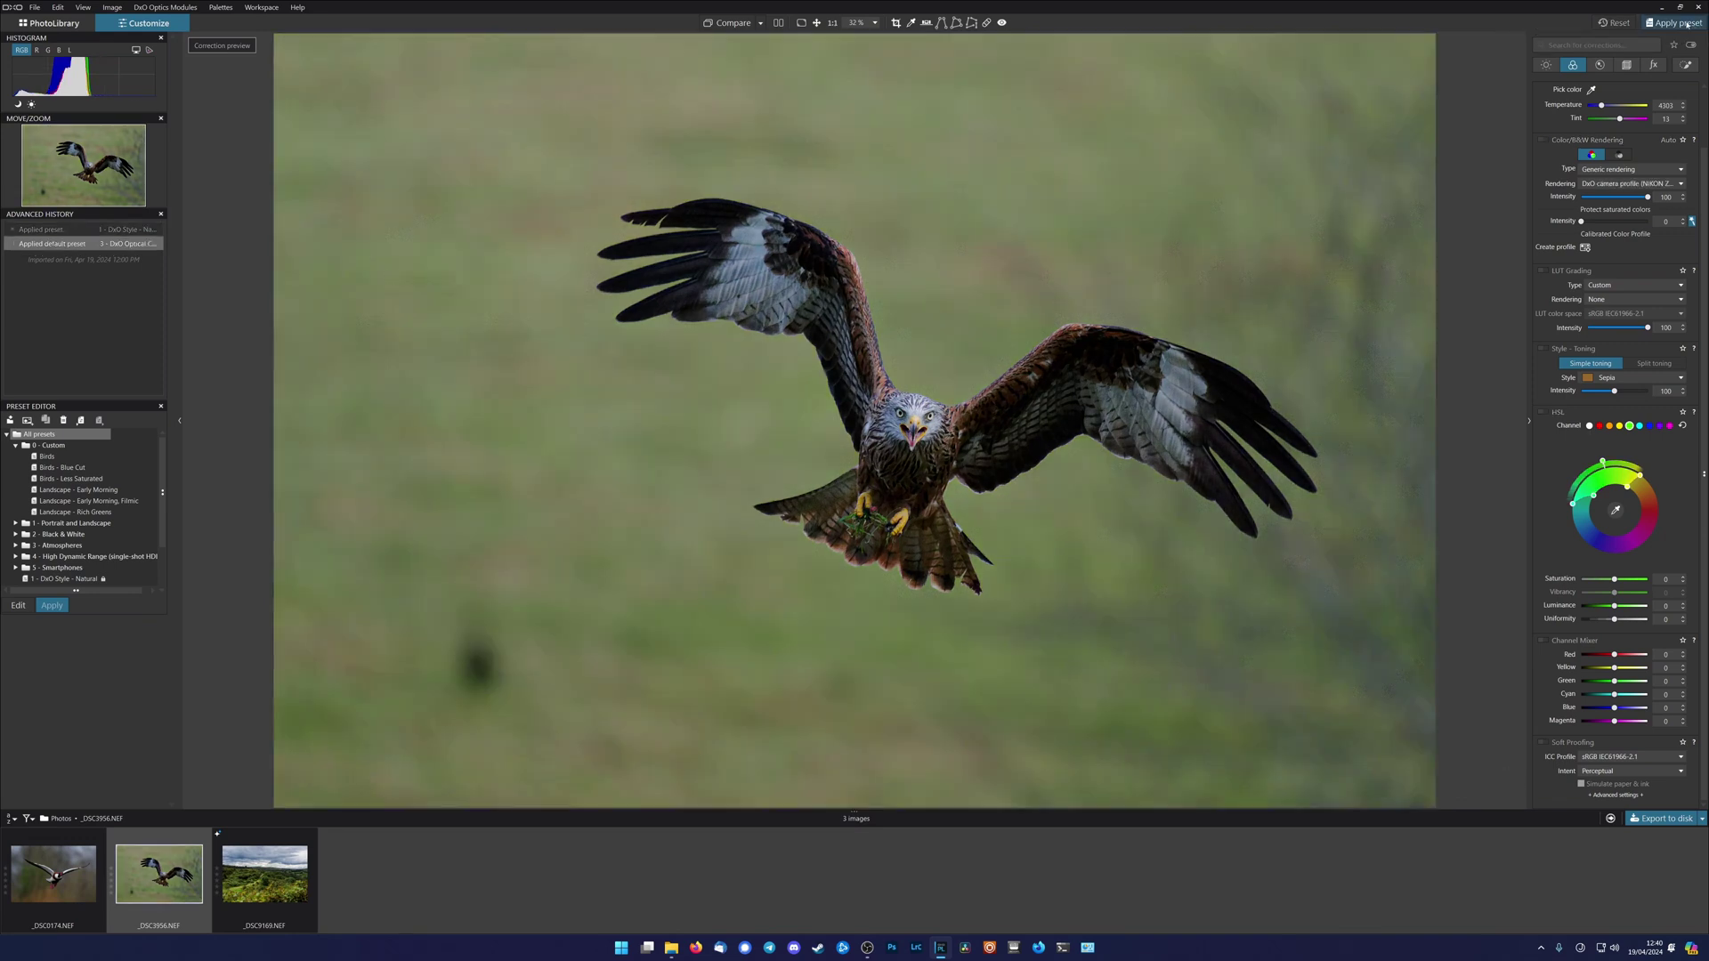
Apply the Birds preset from 0 - Custom to the kite and compare it with the original
left_click(1687, 24)
left_click(669, 624)
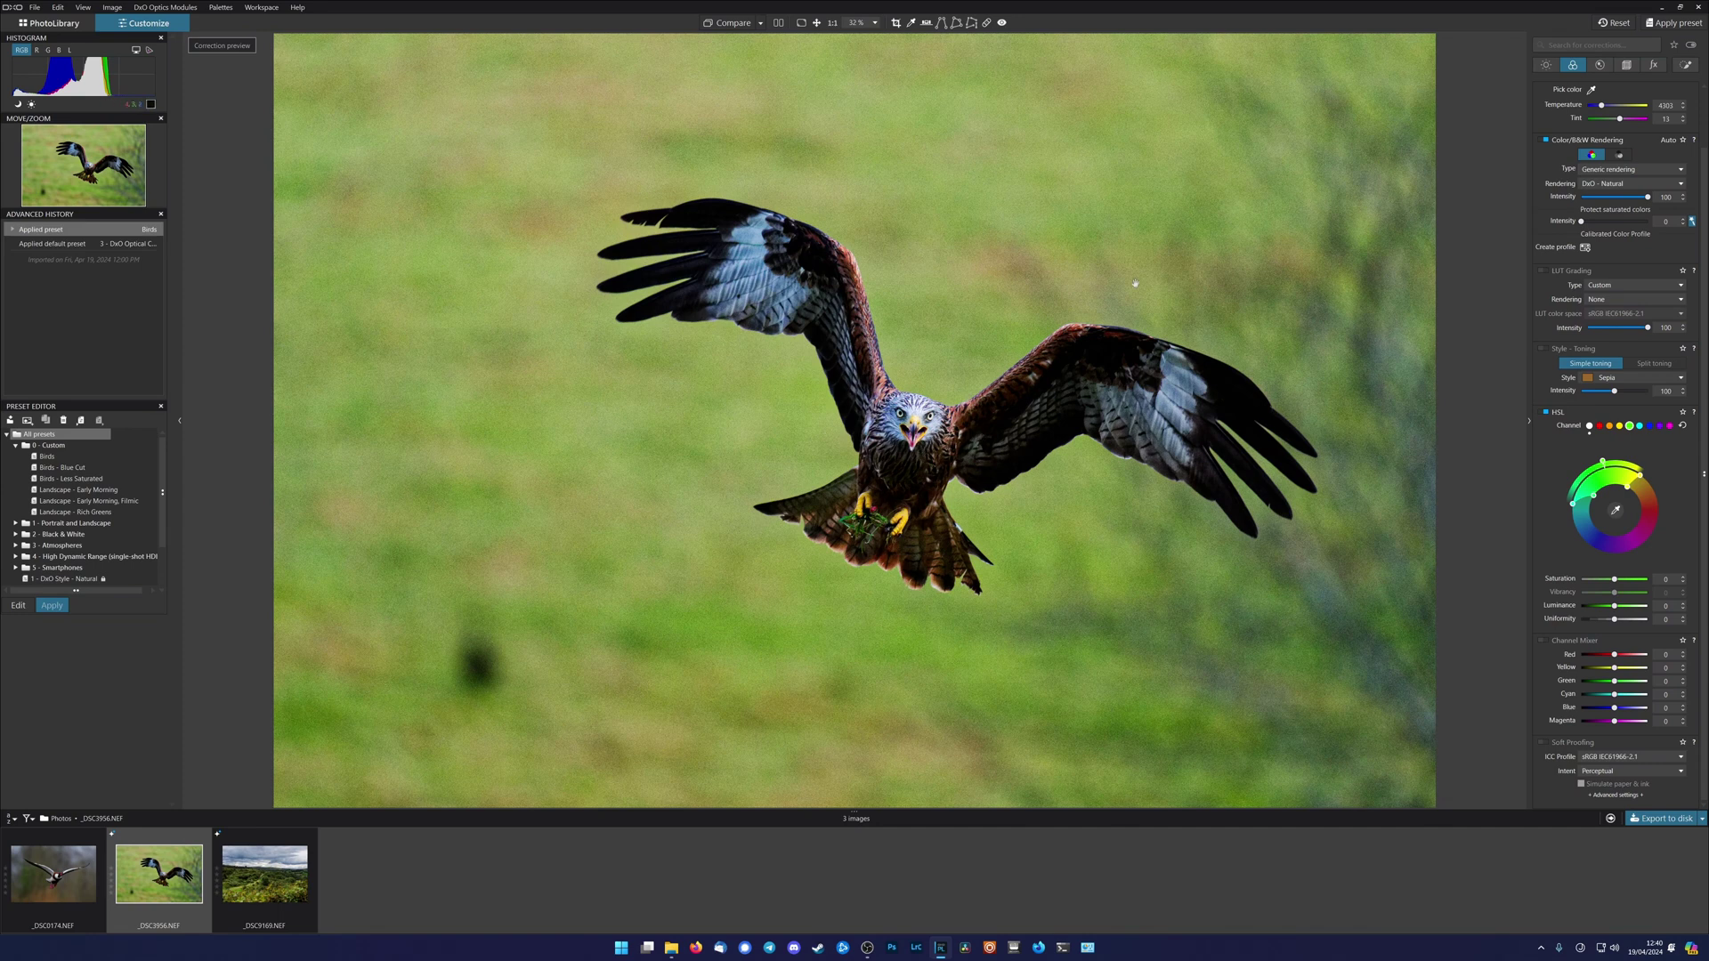
left_click(728, 25)
left_click(728, 24)
left_click(729, 24)
left_click(728, 24)
left_click(729, 25)
left_click(731, 25)
left_click(731, 25)
left_click(731, 25)
Zoom and pan across the kite, then bring up the Detail correction settings
scroll(1060, 419, "up", 5)
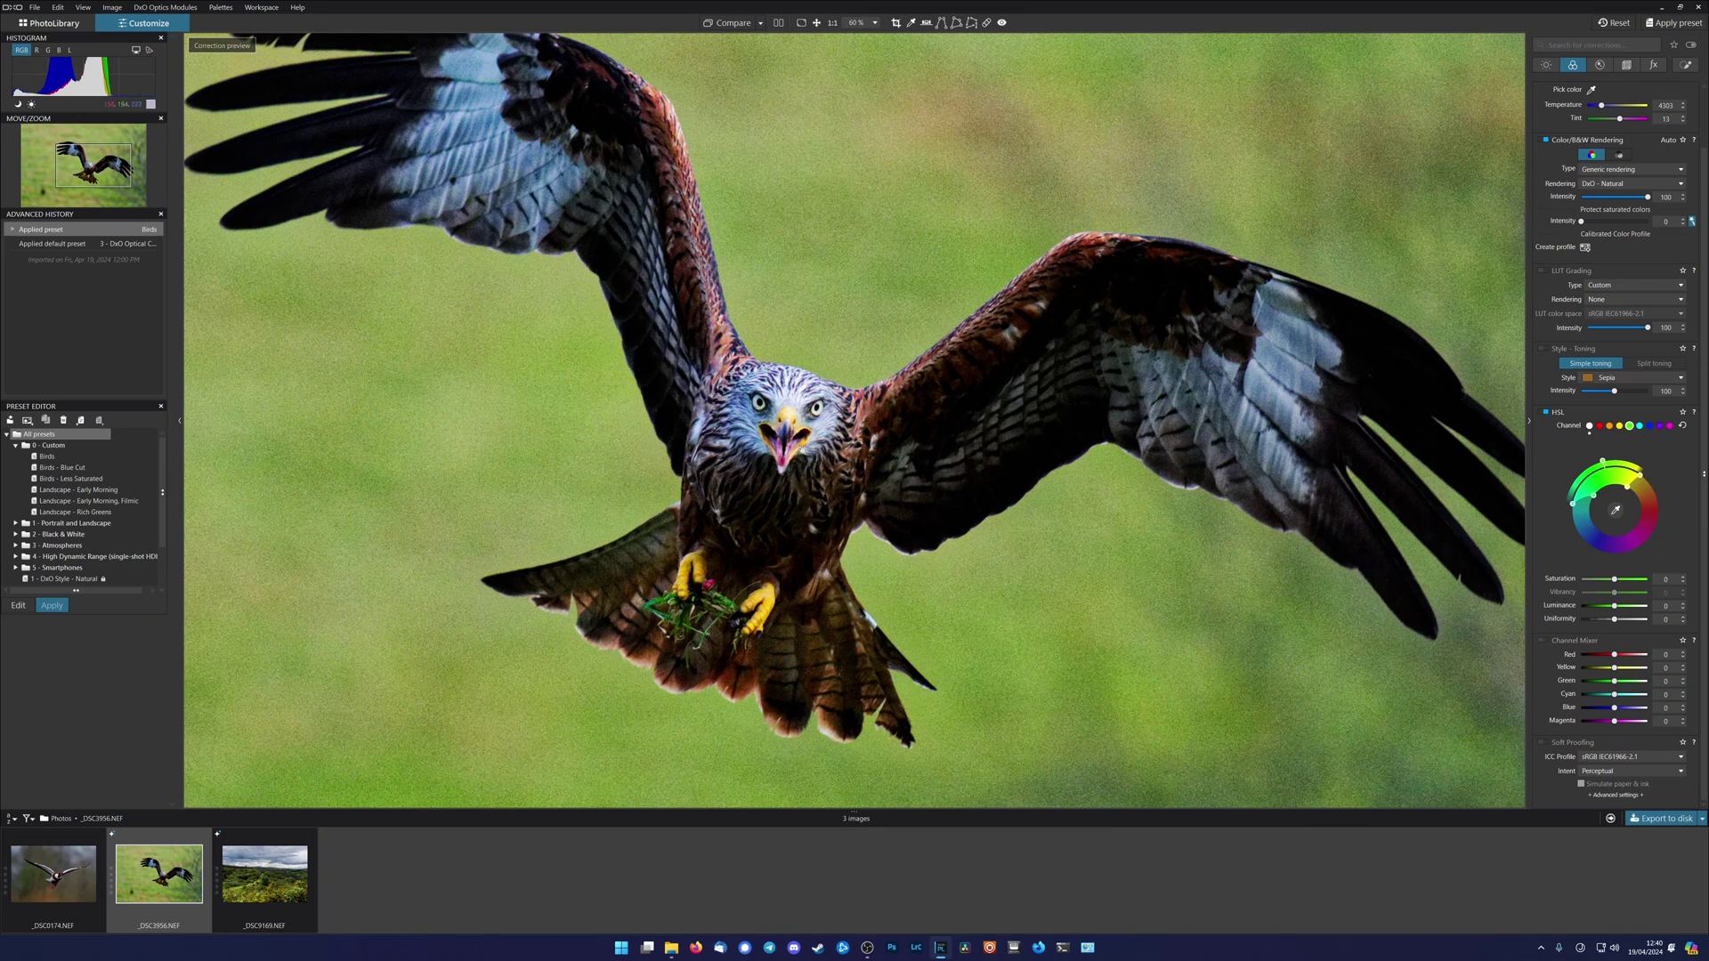
scroll(923, 383, "down", 4)
scroll(923, 383, "up", 2)
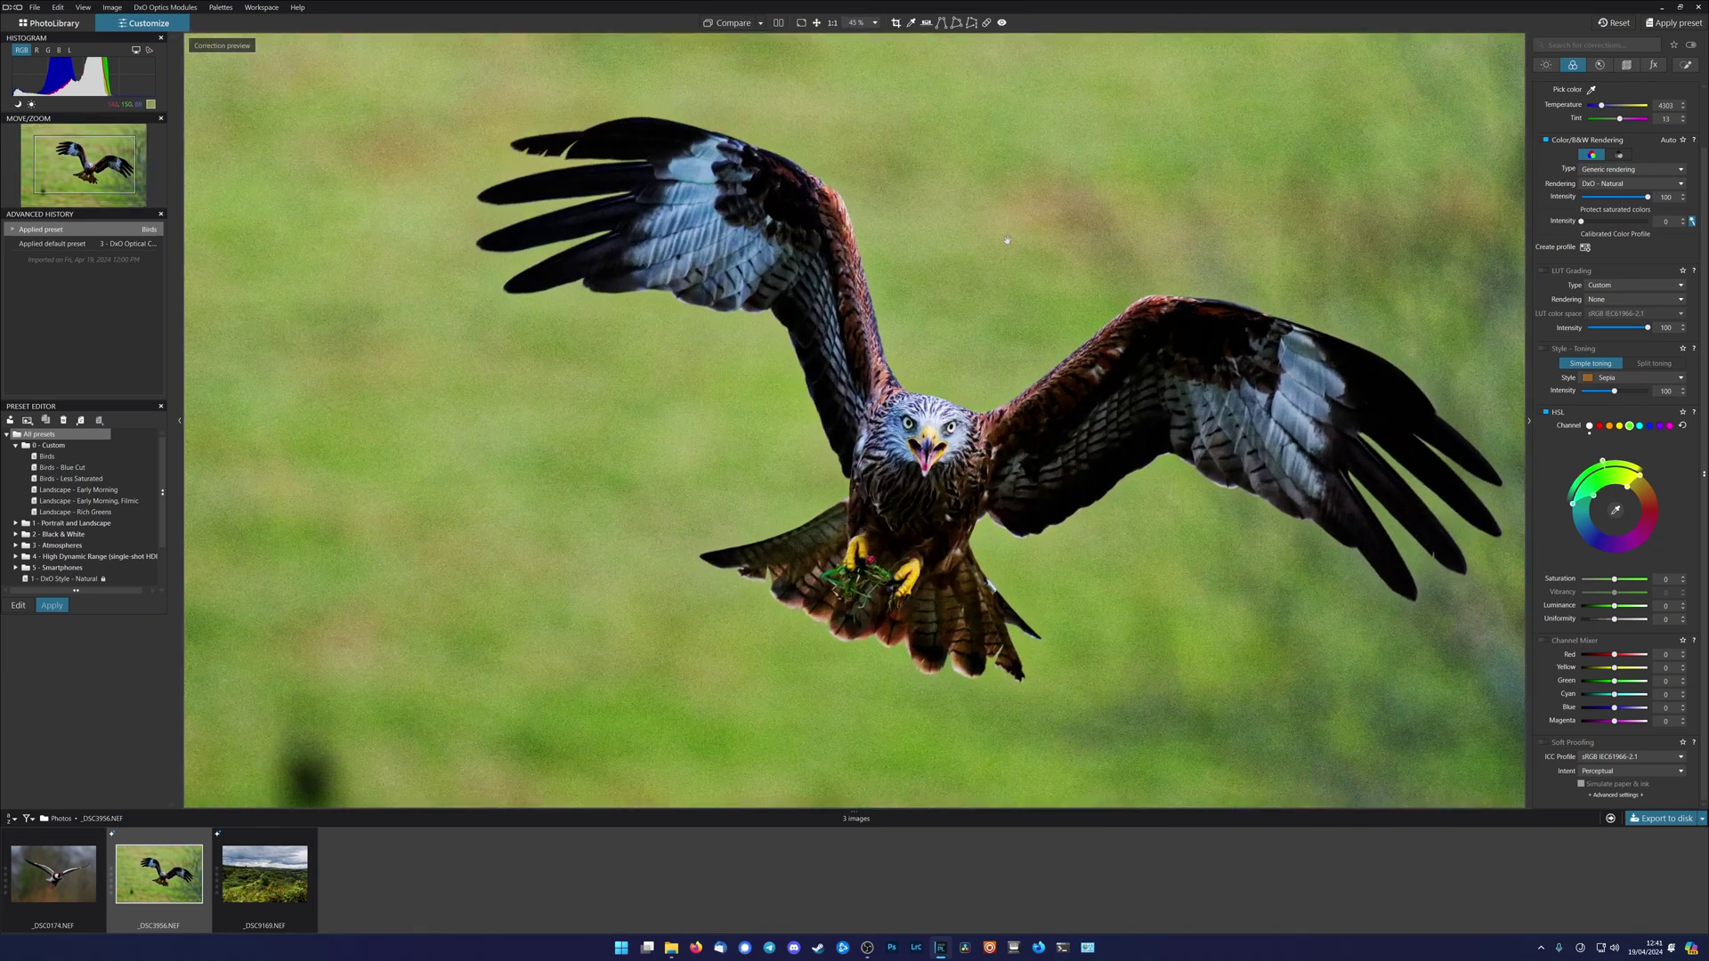
left_click_drag(974, 304, 851, 317)
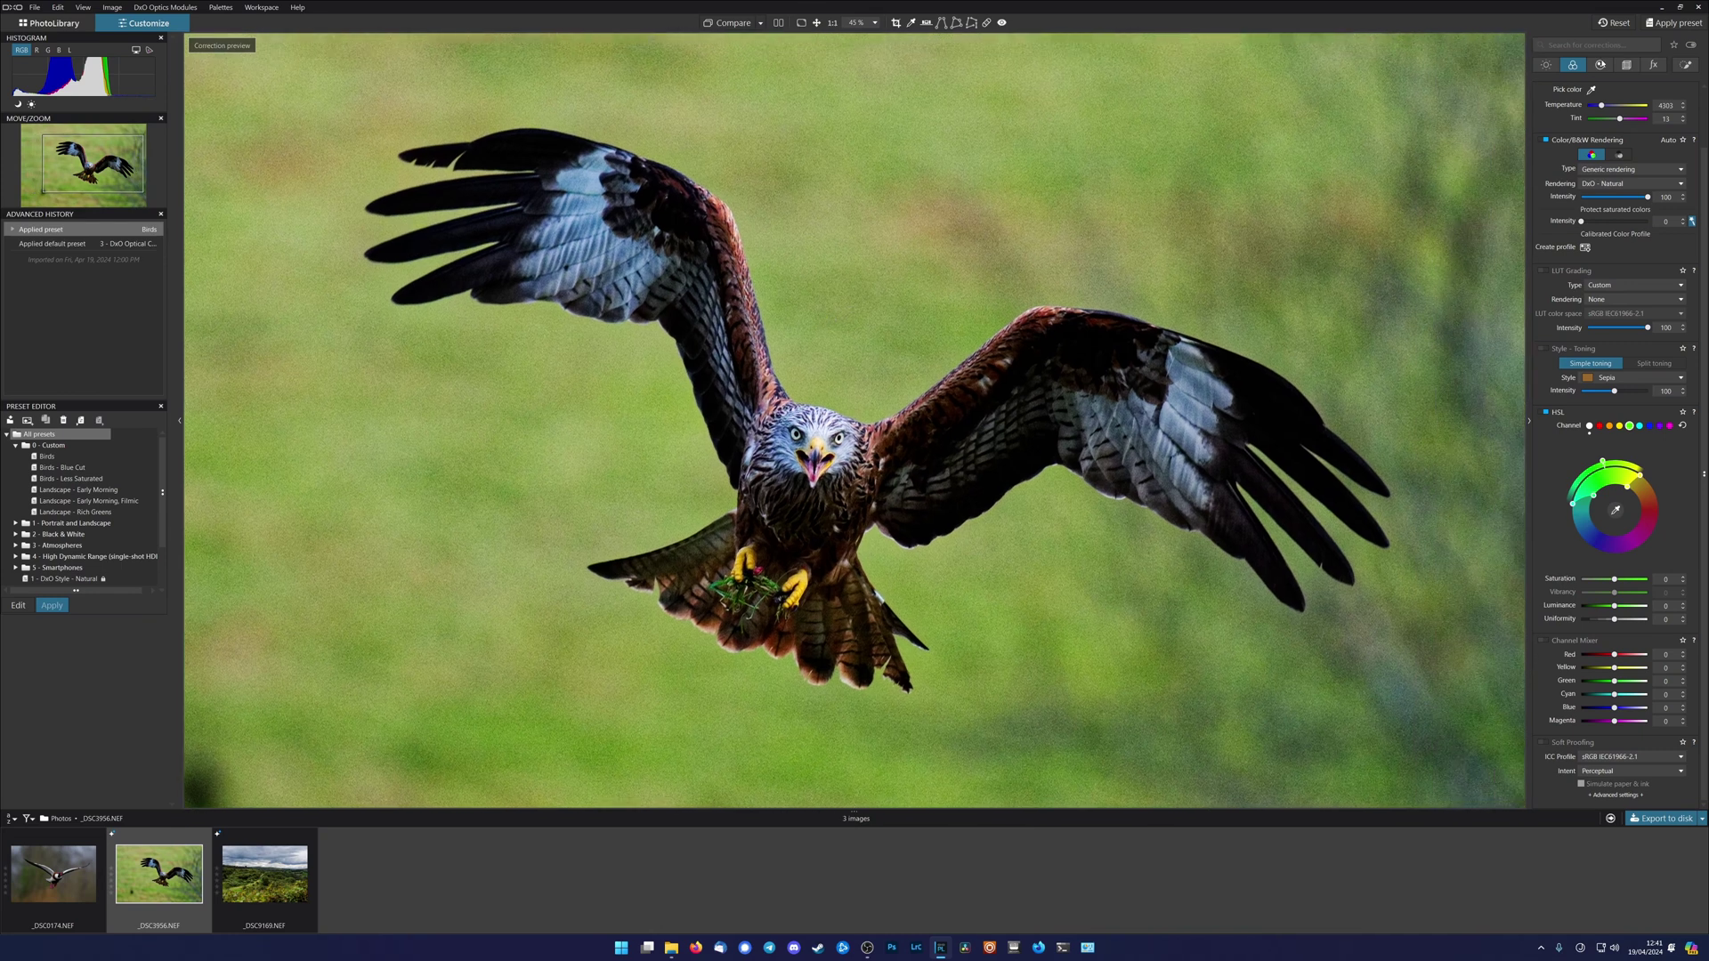
left_click(1599, 64)
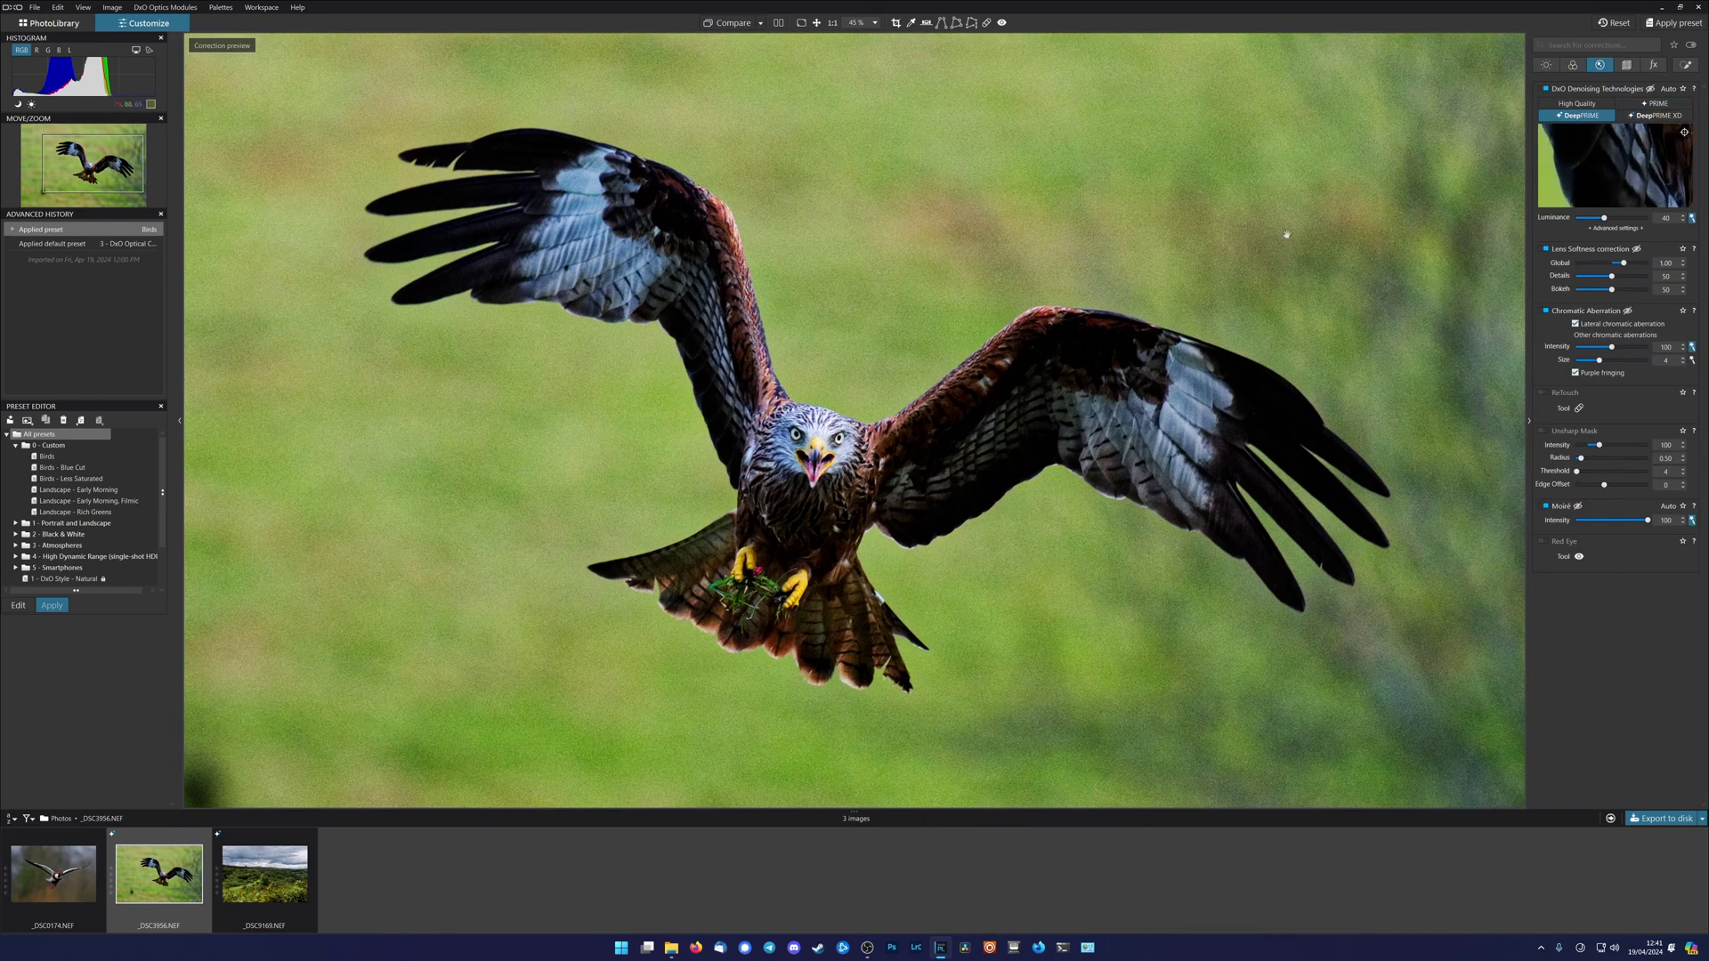
Reframe the kite in the viewer and export it to disk as a JPEG
left_click_drag(829, 360, 906, 398)
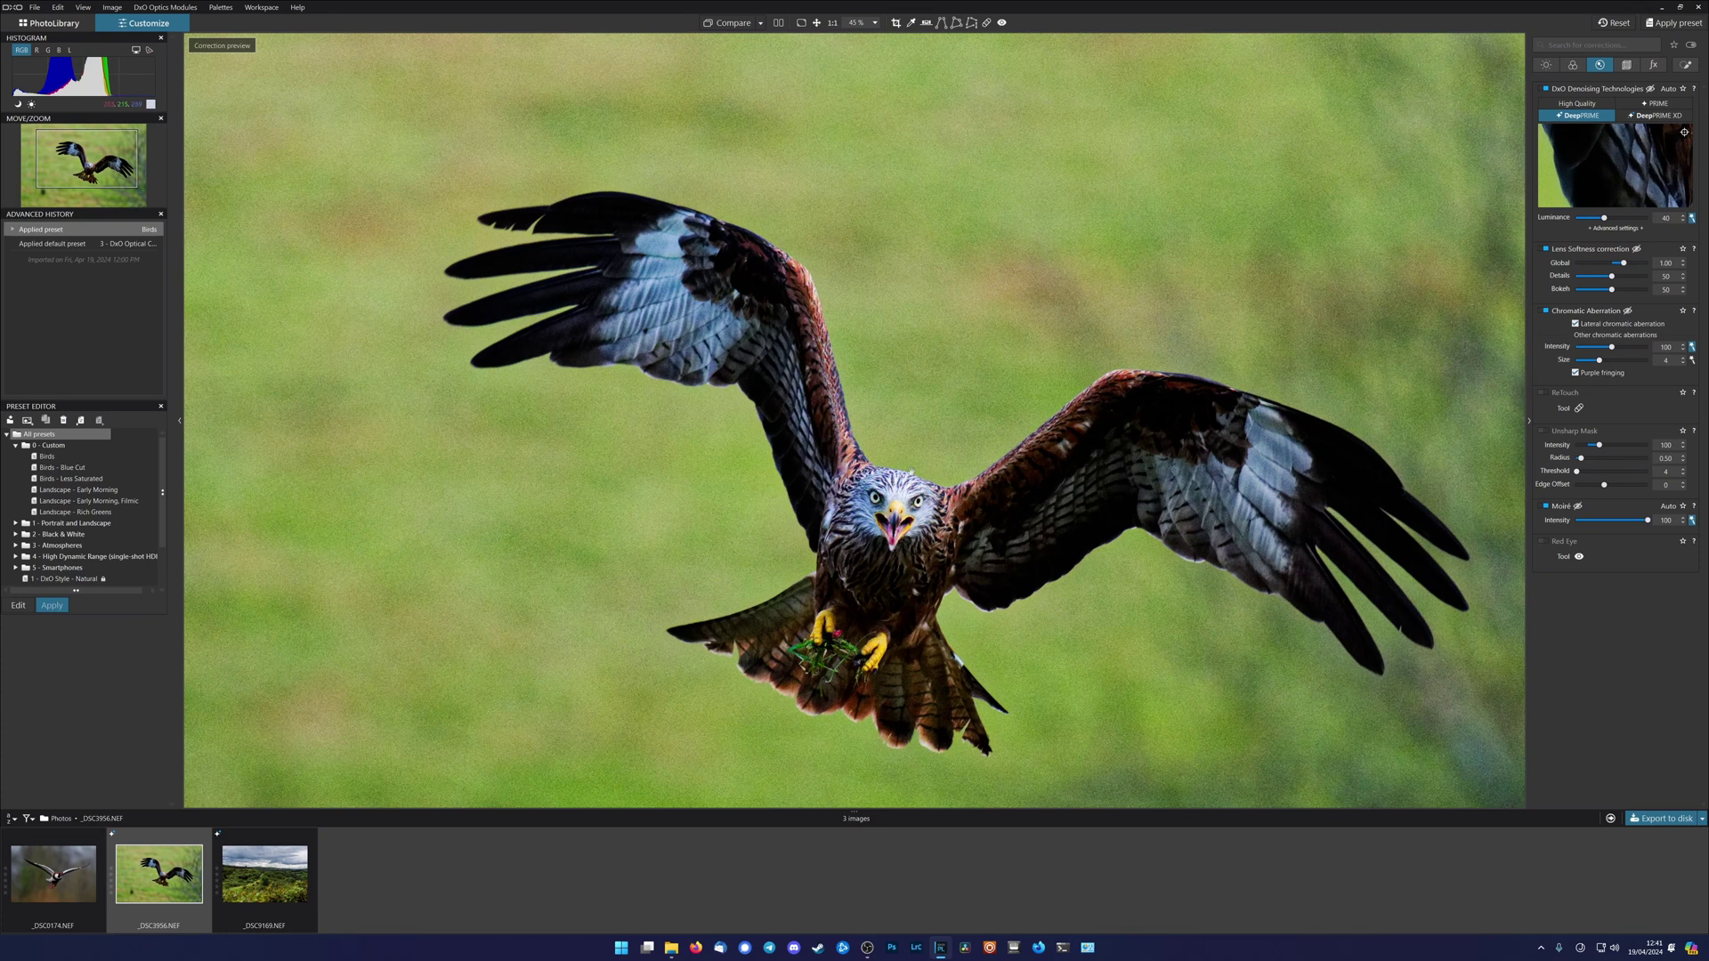
scroll(1106, 390, "down", 1)
left_click_drag(1105, 390, 1029, 375)
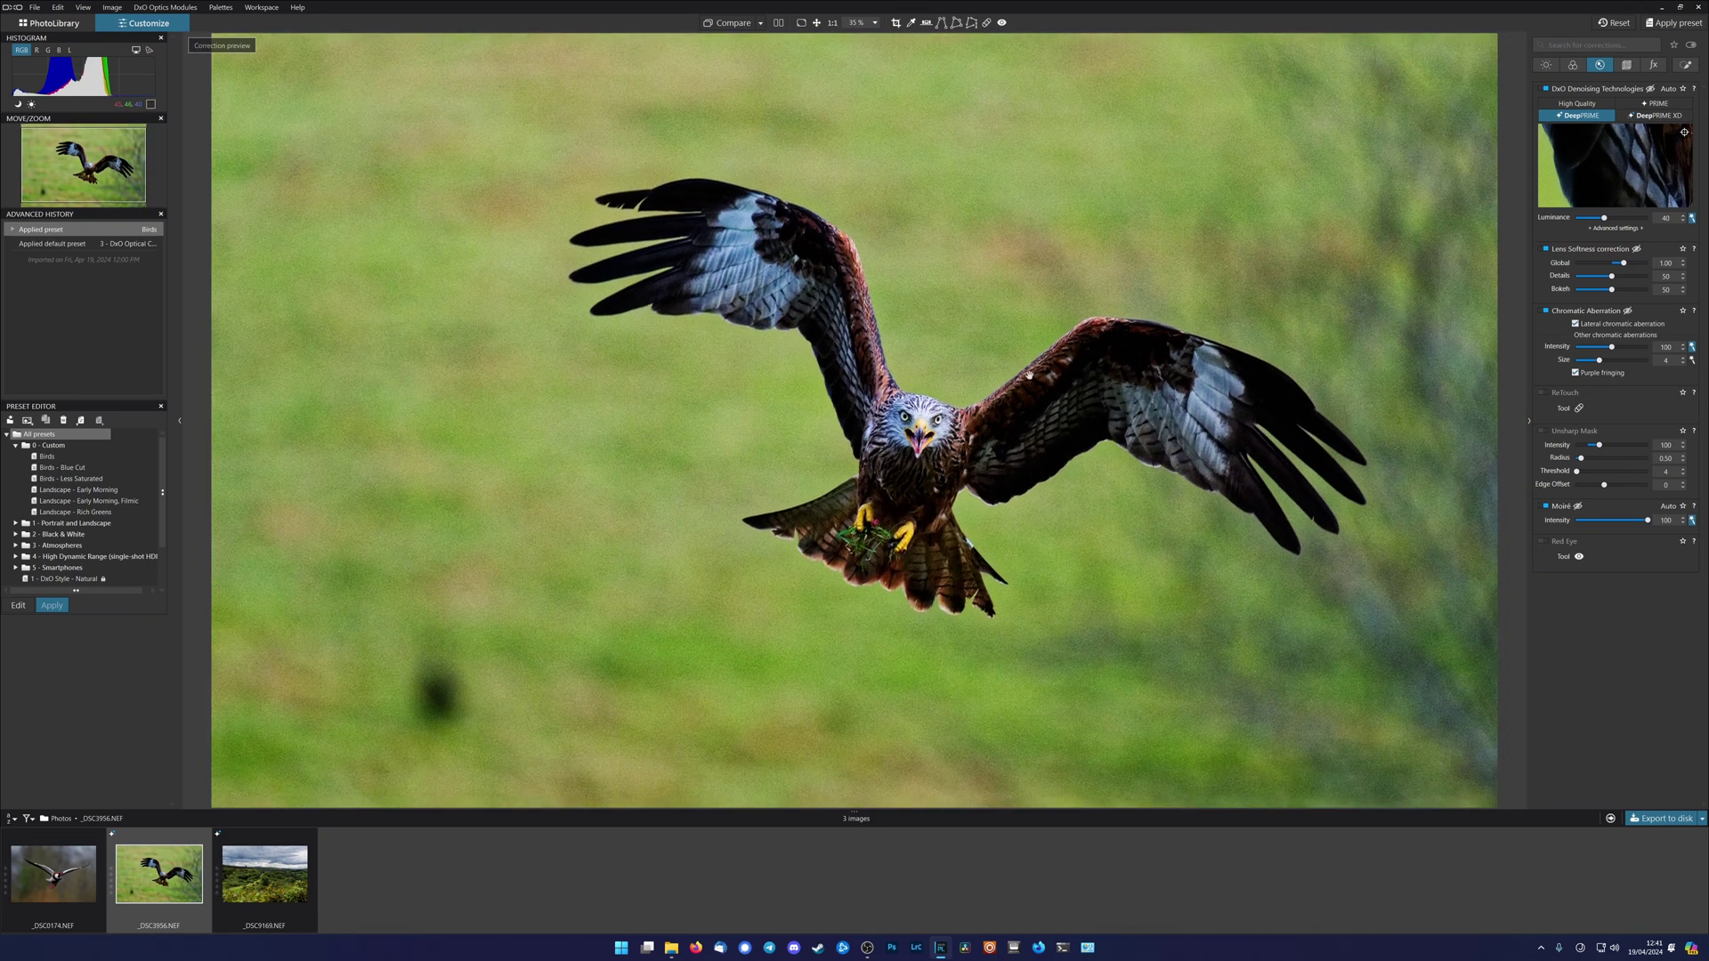
scroll(1008, 378, "up", 2)
left_click_drag(952, 436, 941, 365)
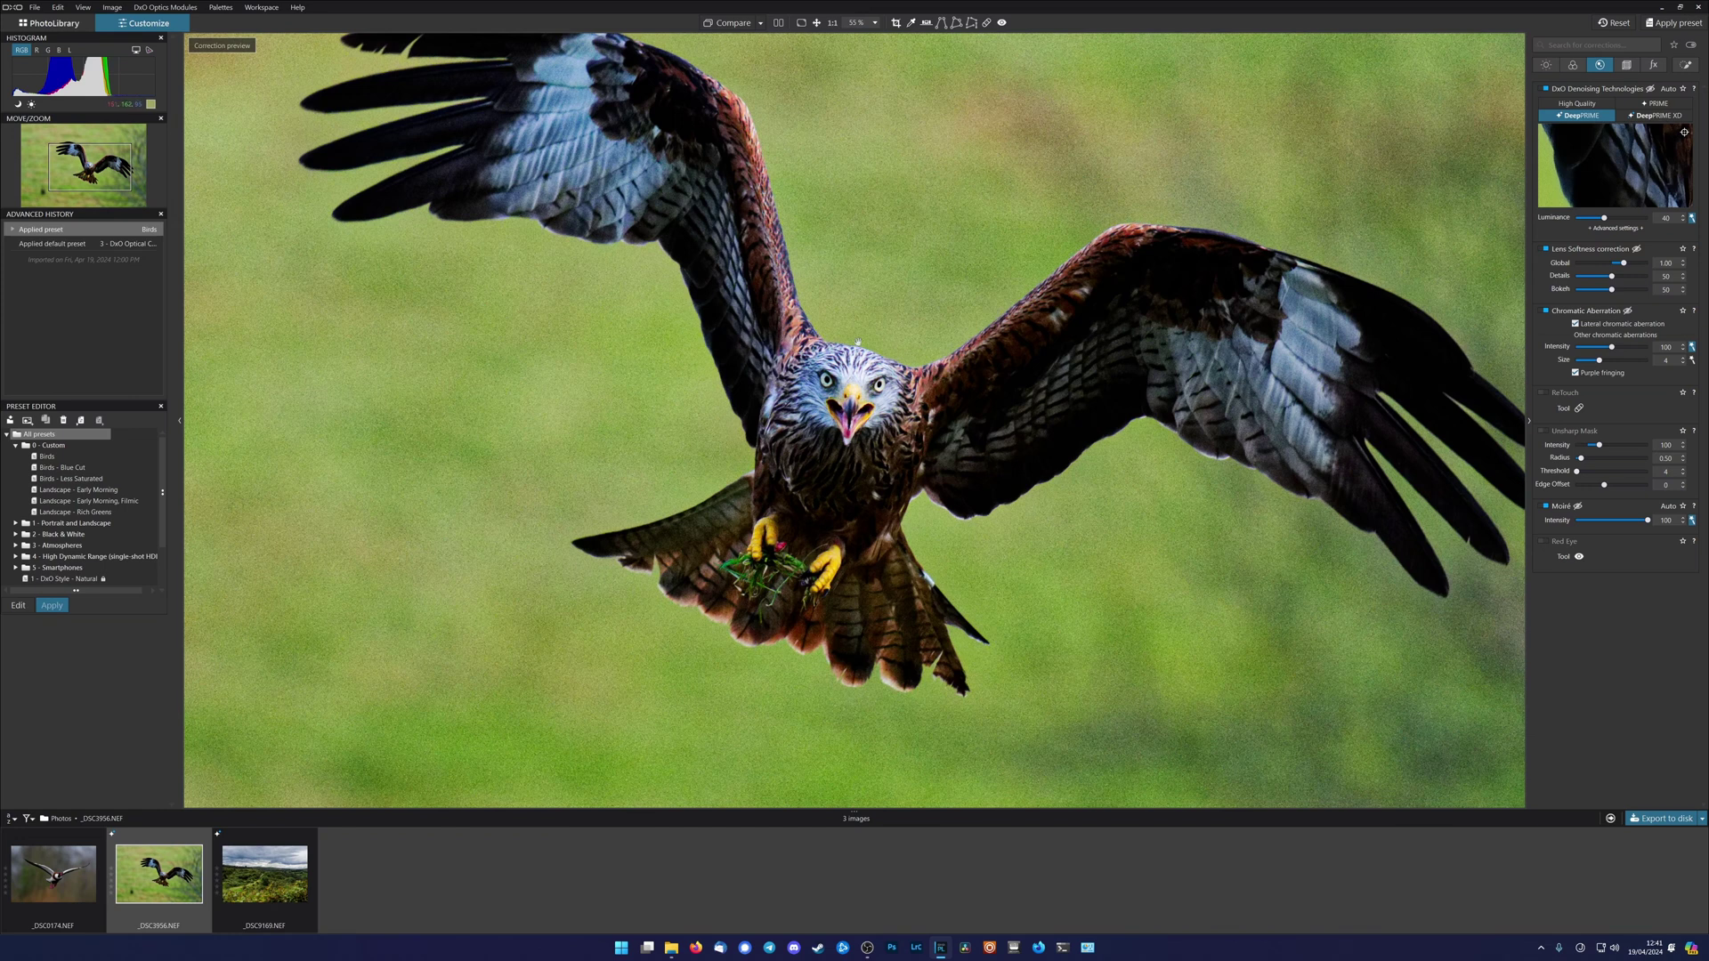
left_click(1665, 819)
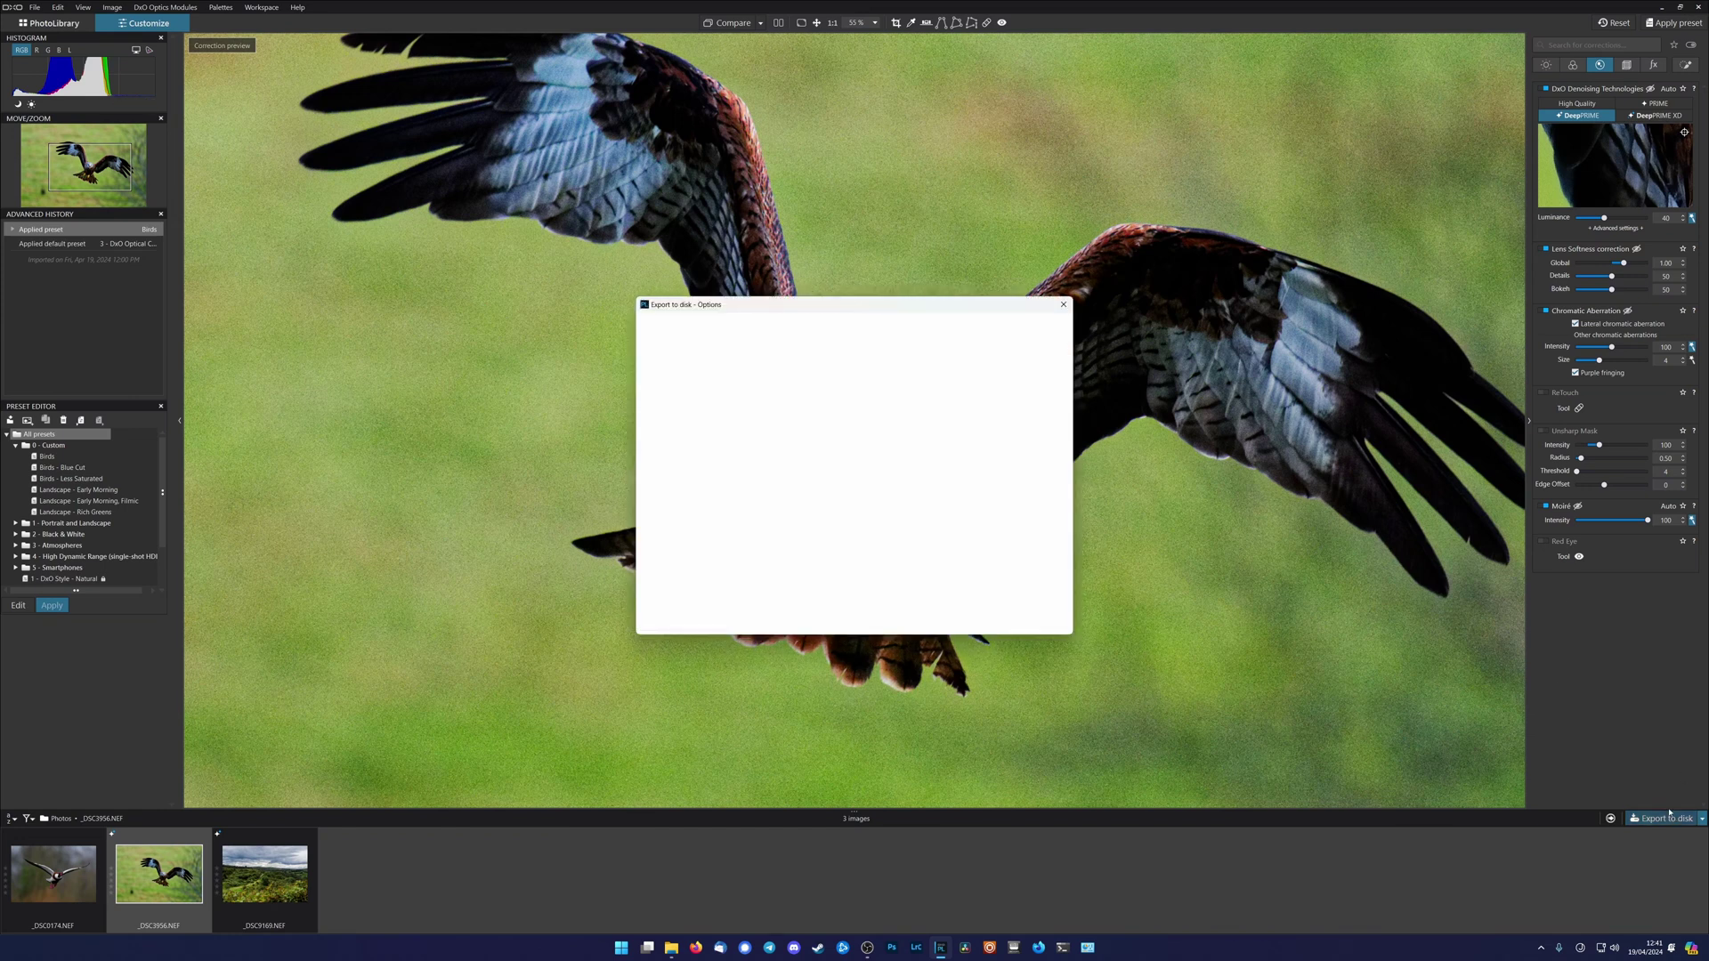
left_click(991, 621)
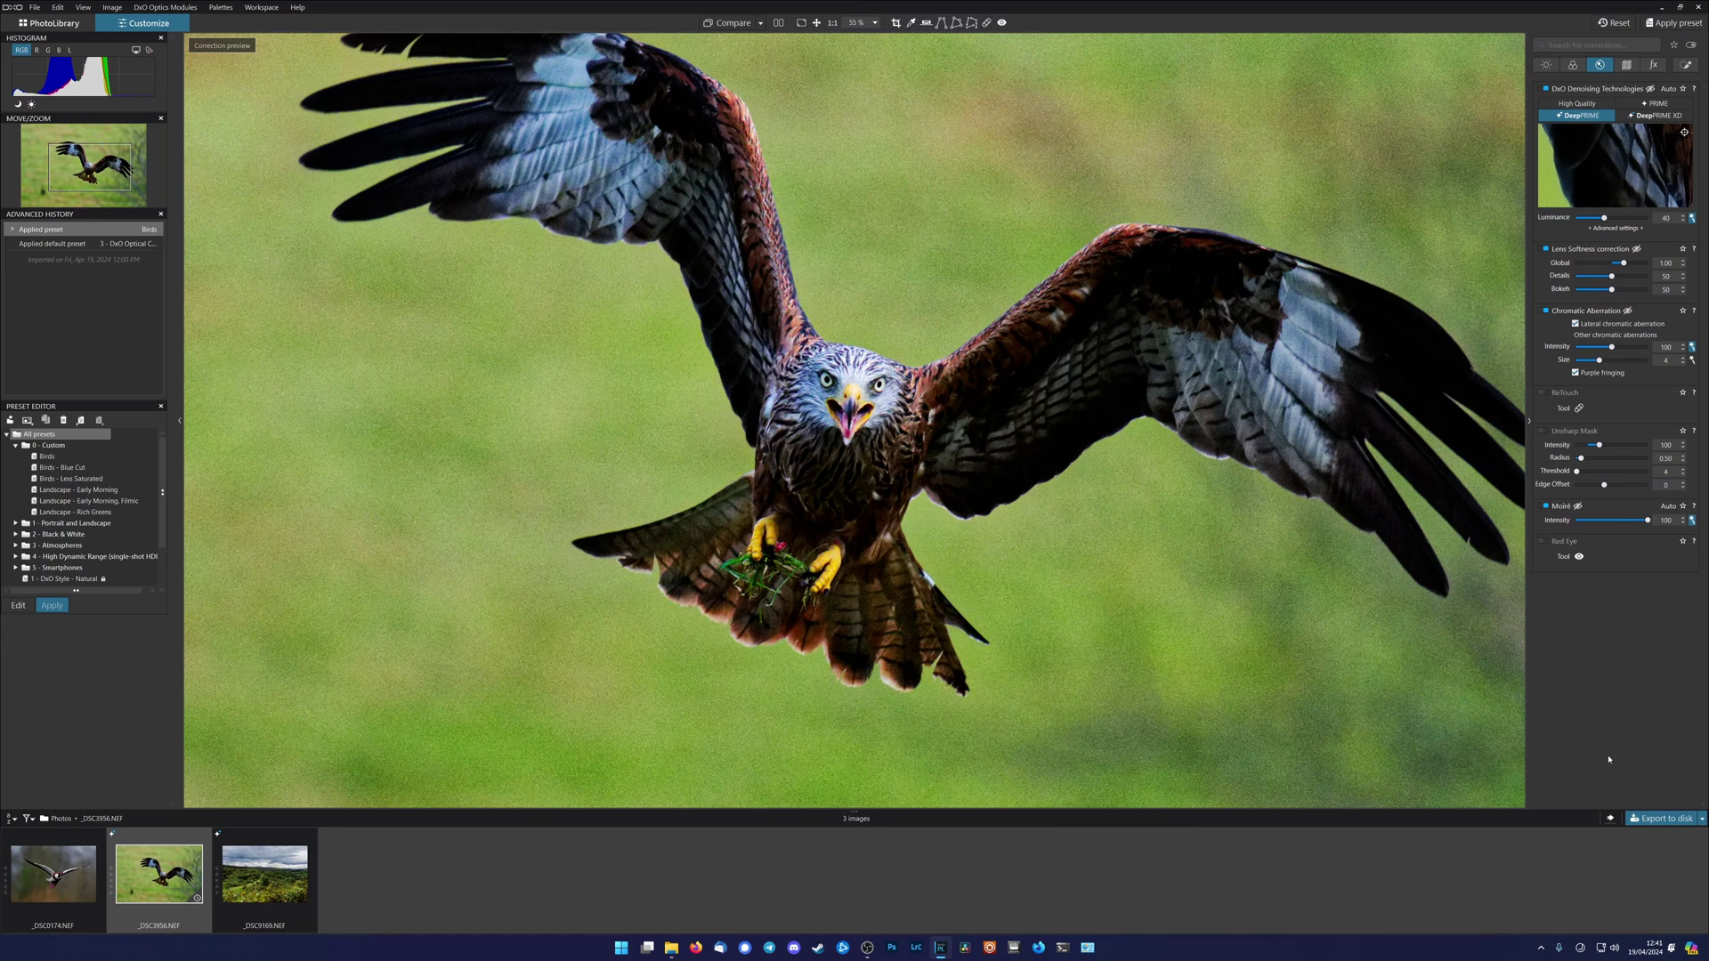
Open the exported _DSC3956_DxO.jpg from its folder in the photo viewer
left_click(1612, 819)
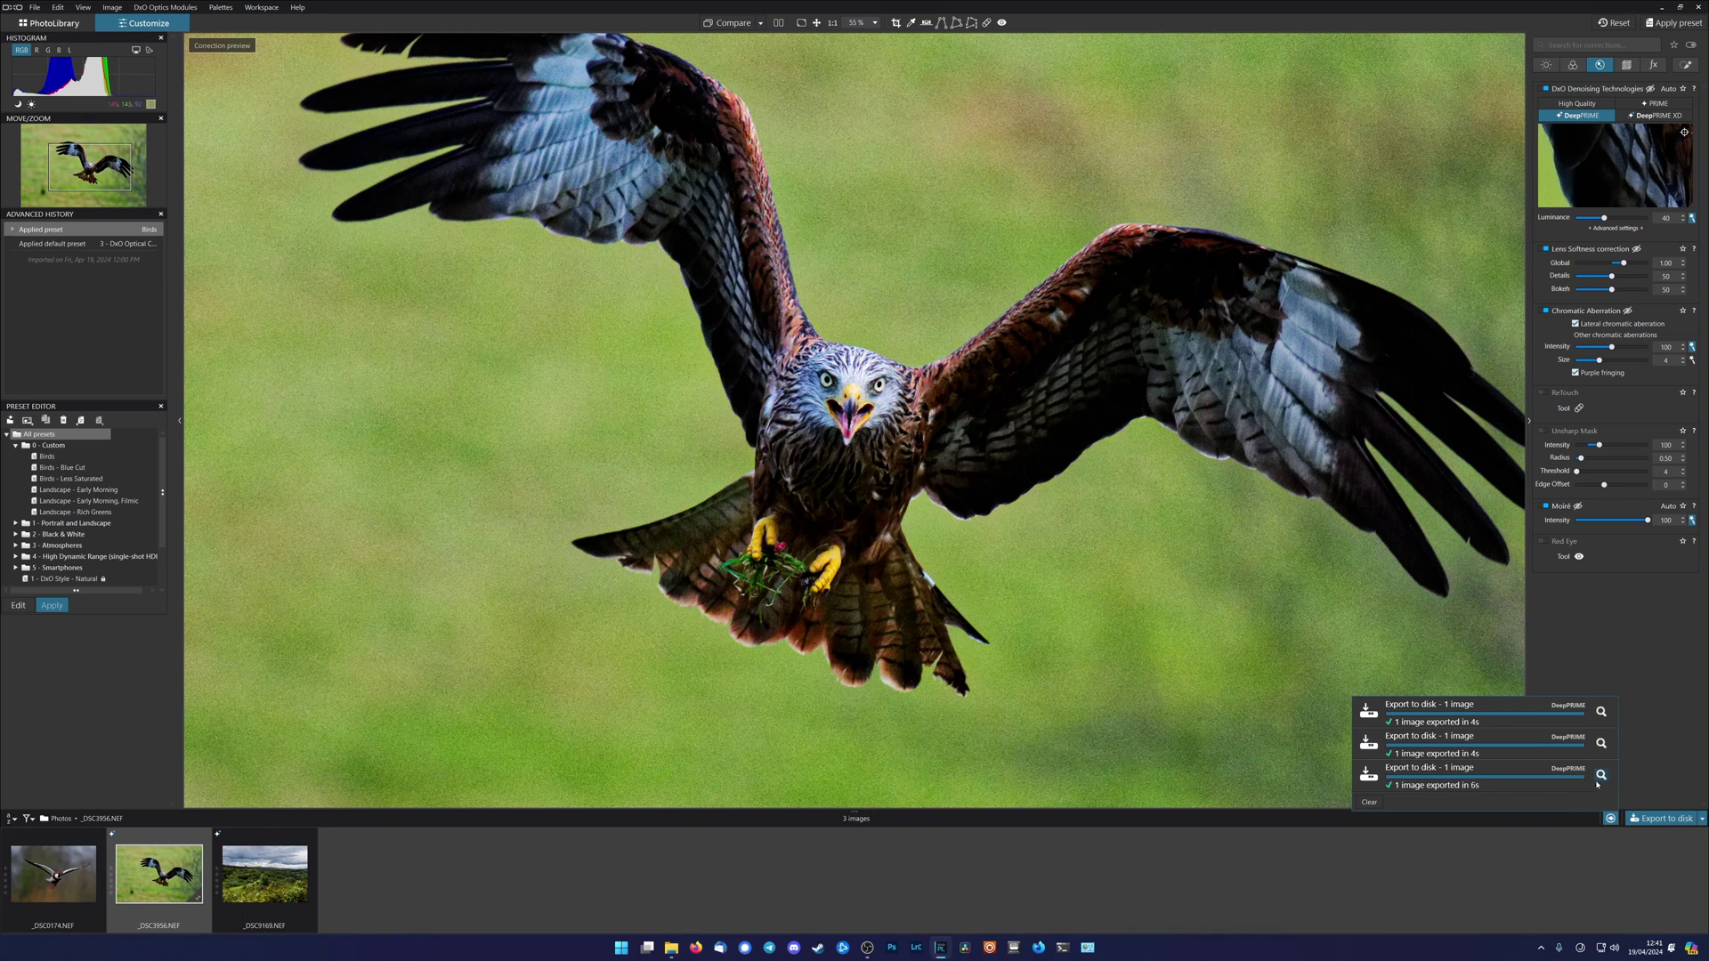
left_click(1602, 774)
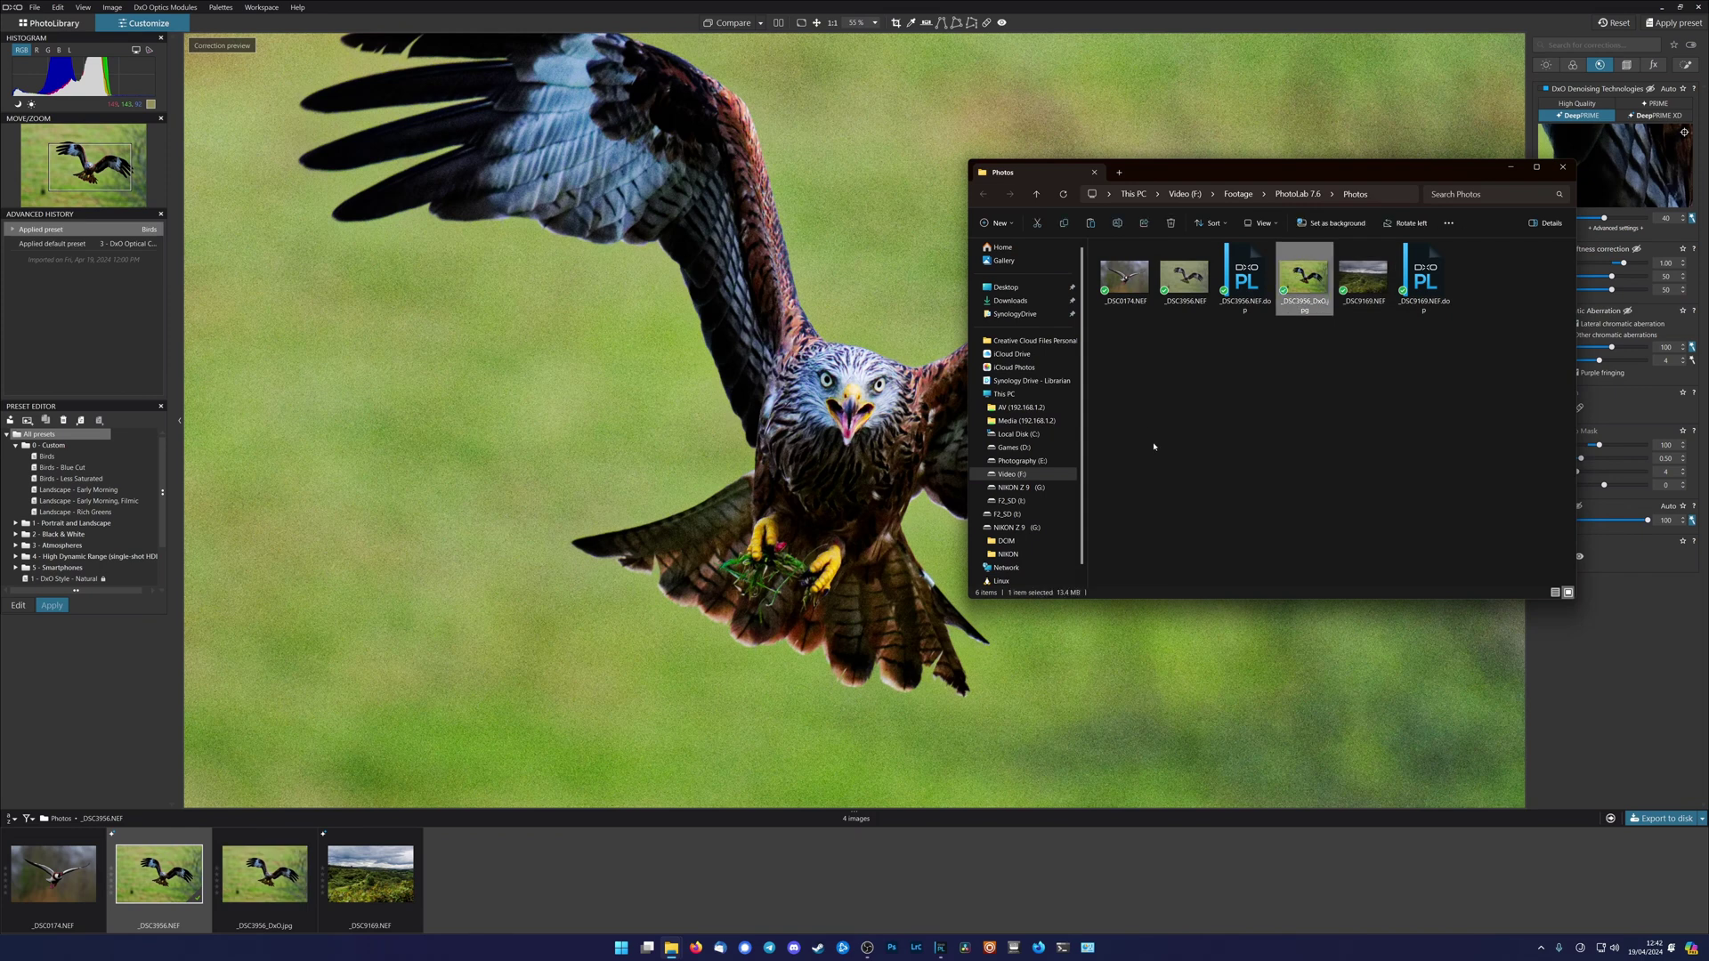
double_click(1306, 283)
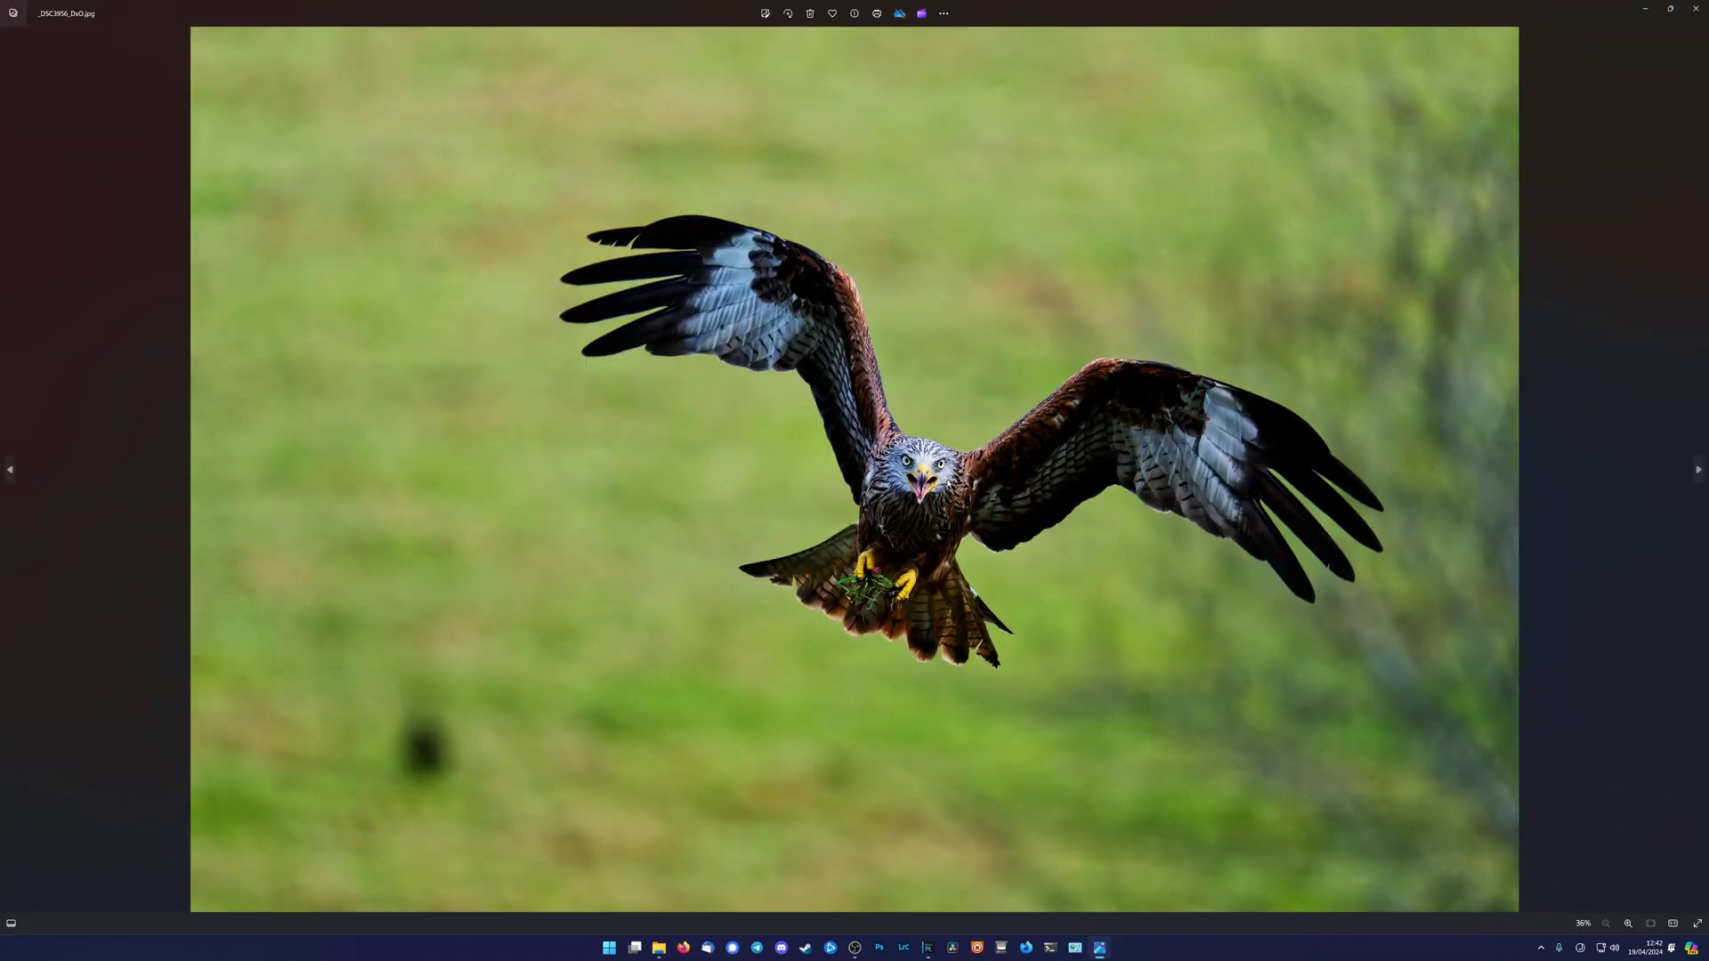
Close the Windows Photos viewer showing _DSC3956_DxO.jpg
scroll(941, 516, "up", 3)
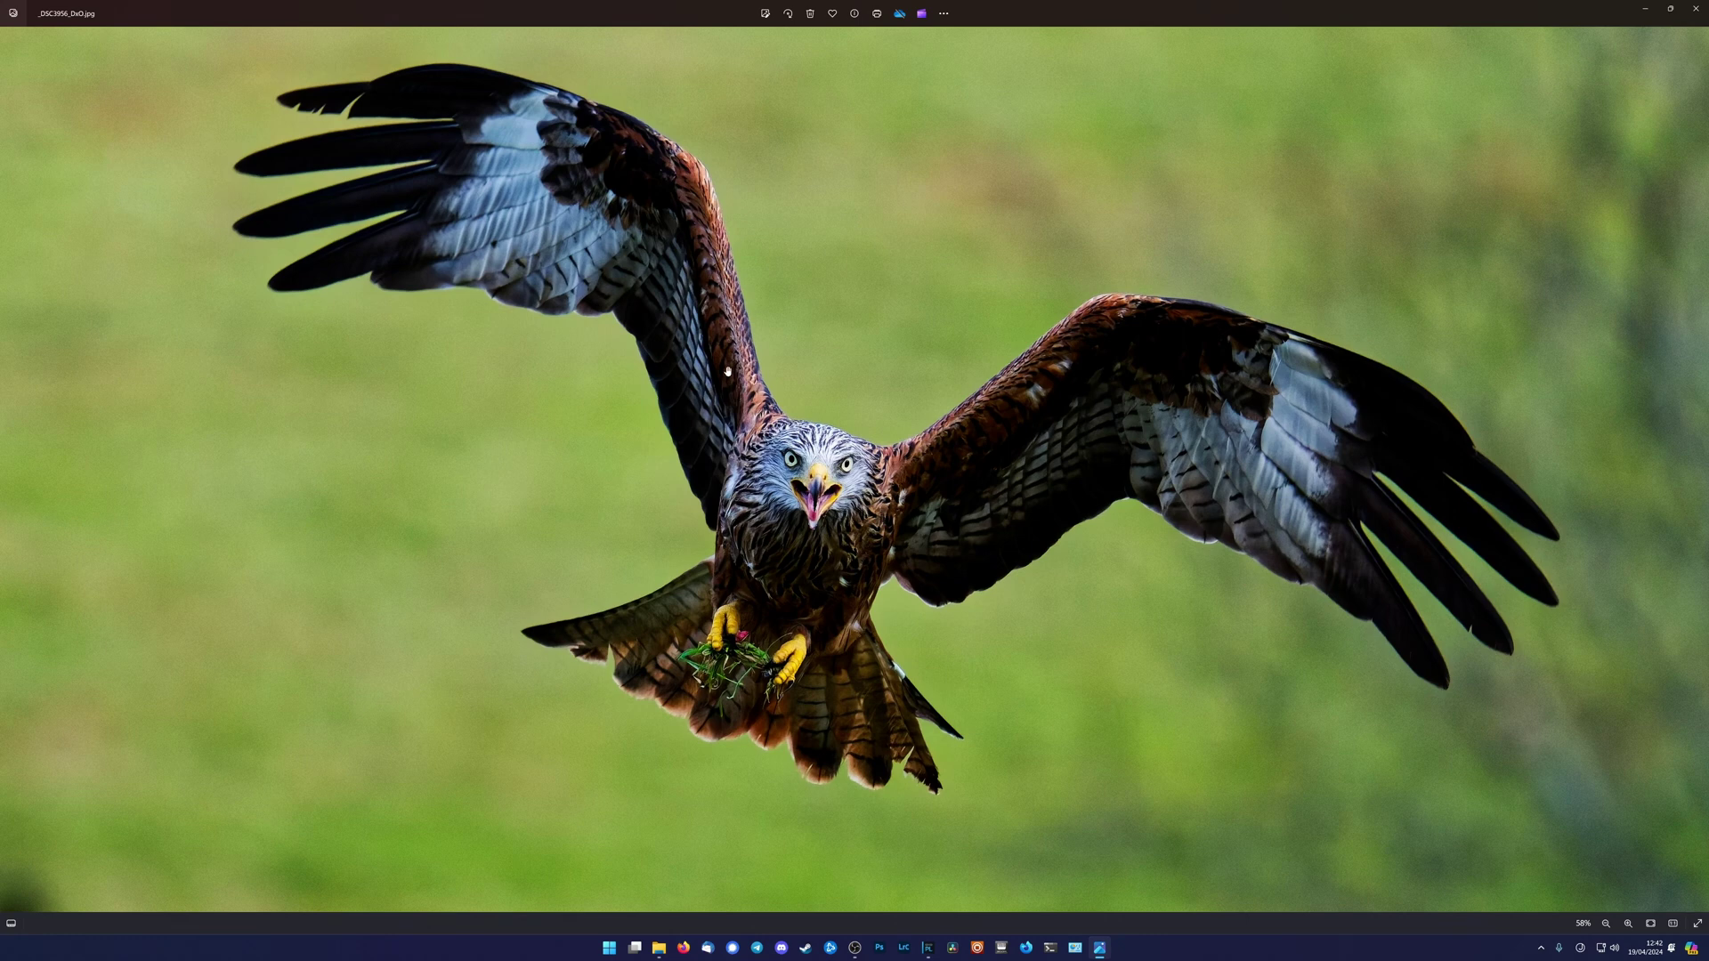
scroll(857, 381, "down", 3)
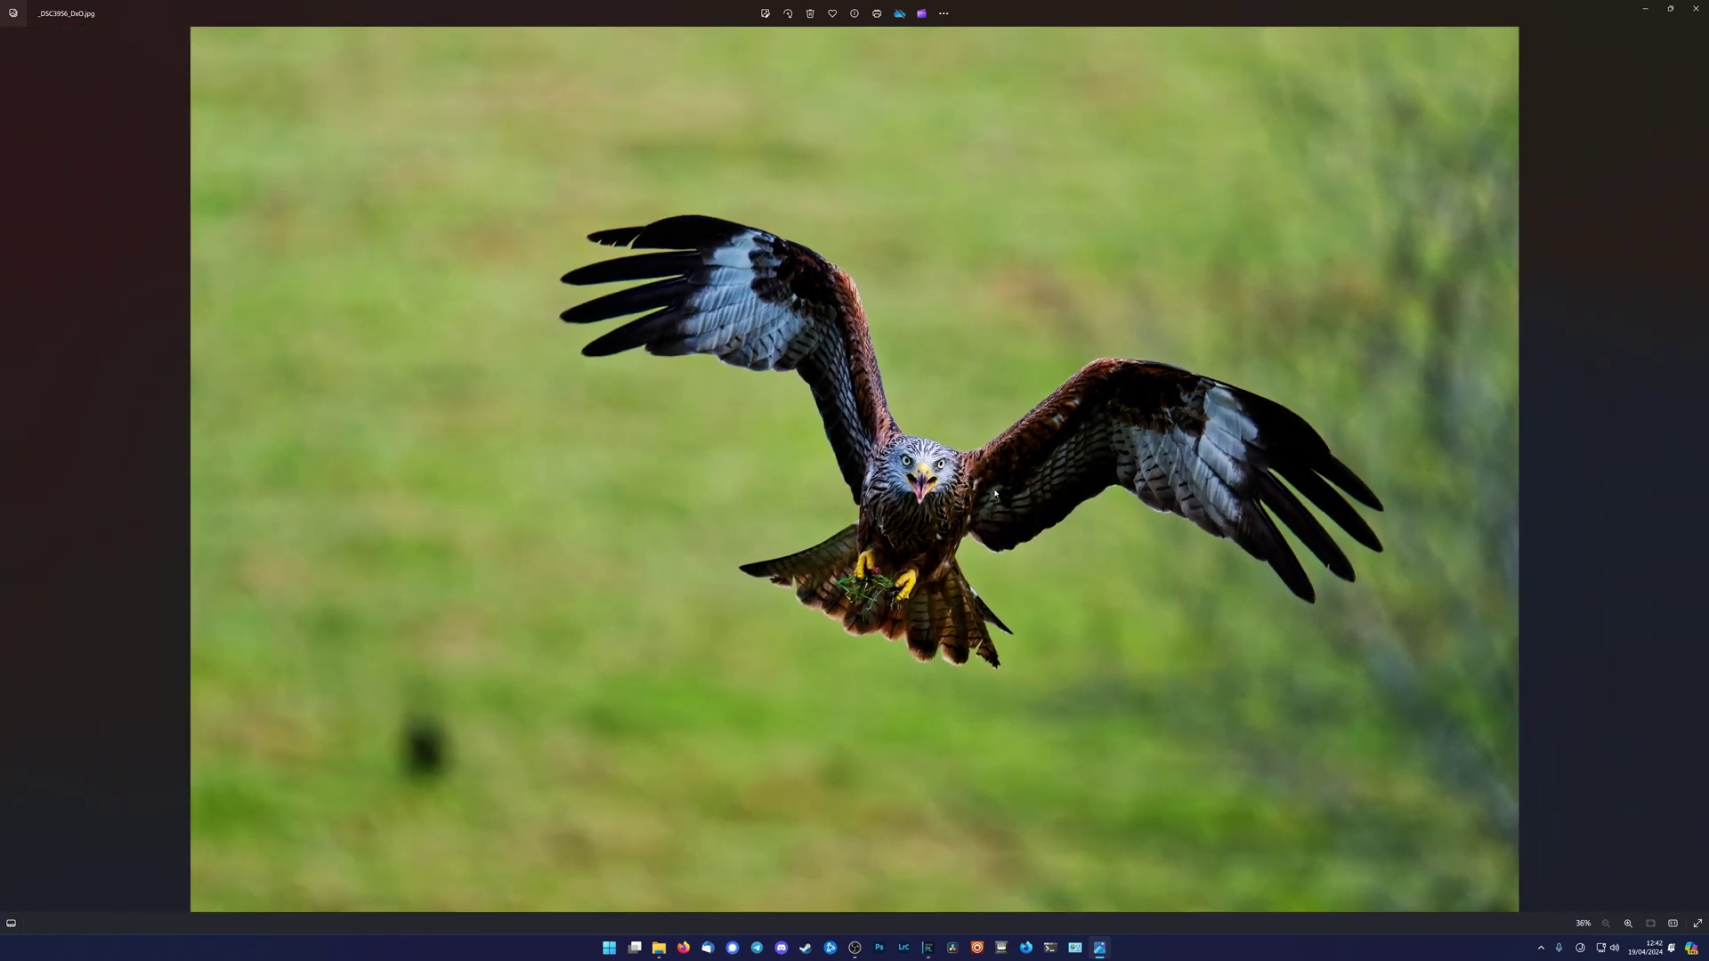
scroll(1128, 498, "up", 3)
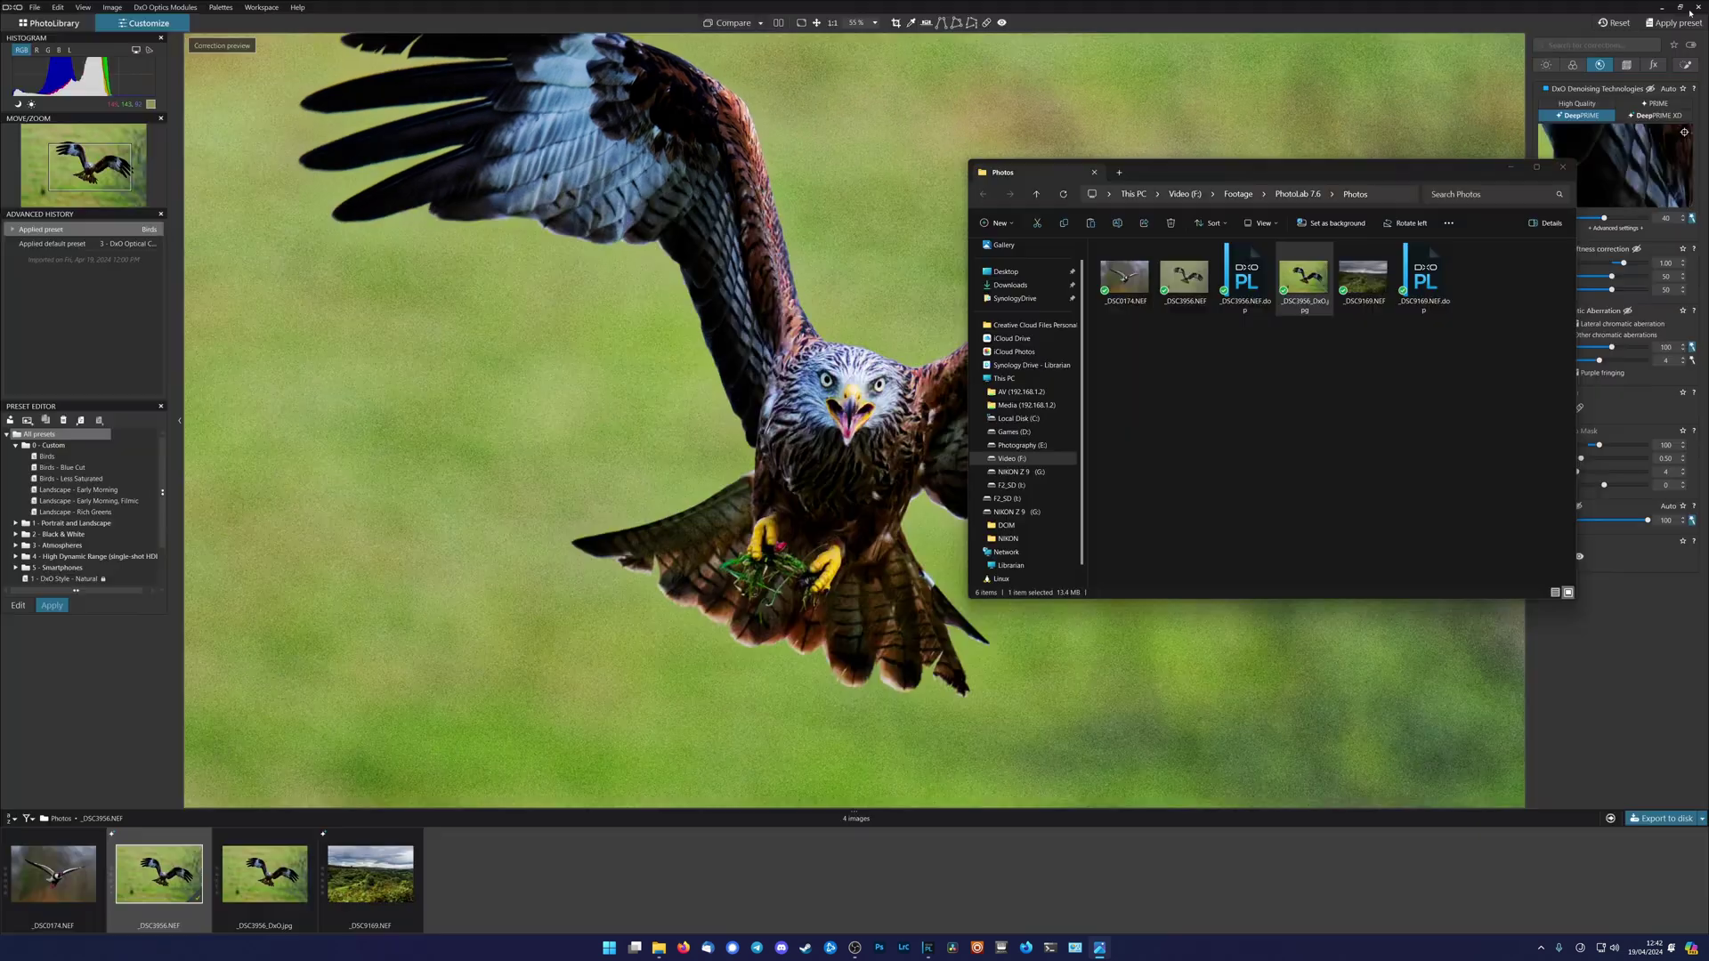
left_click(1696, 8)
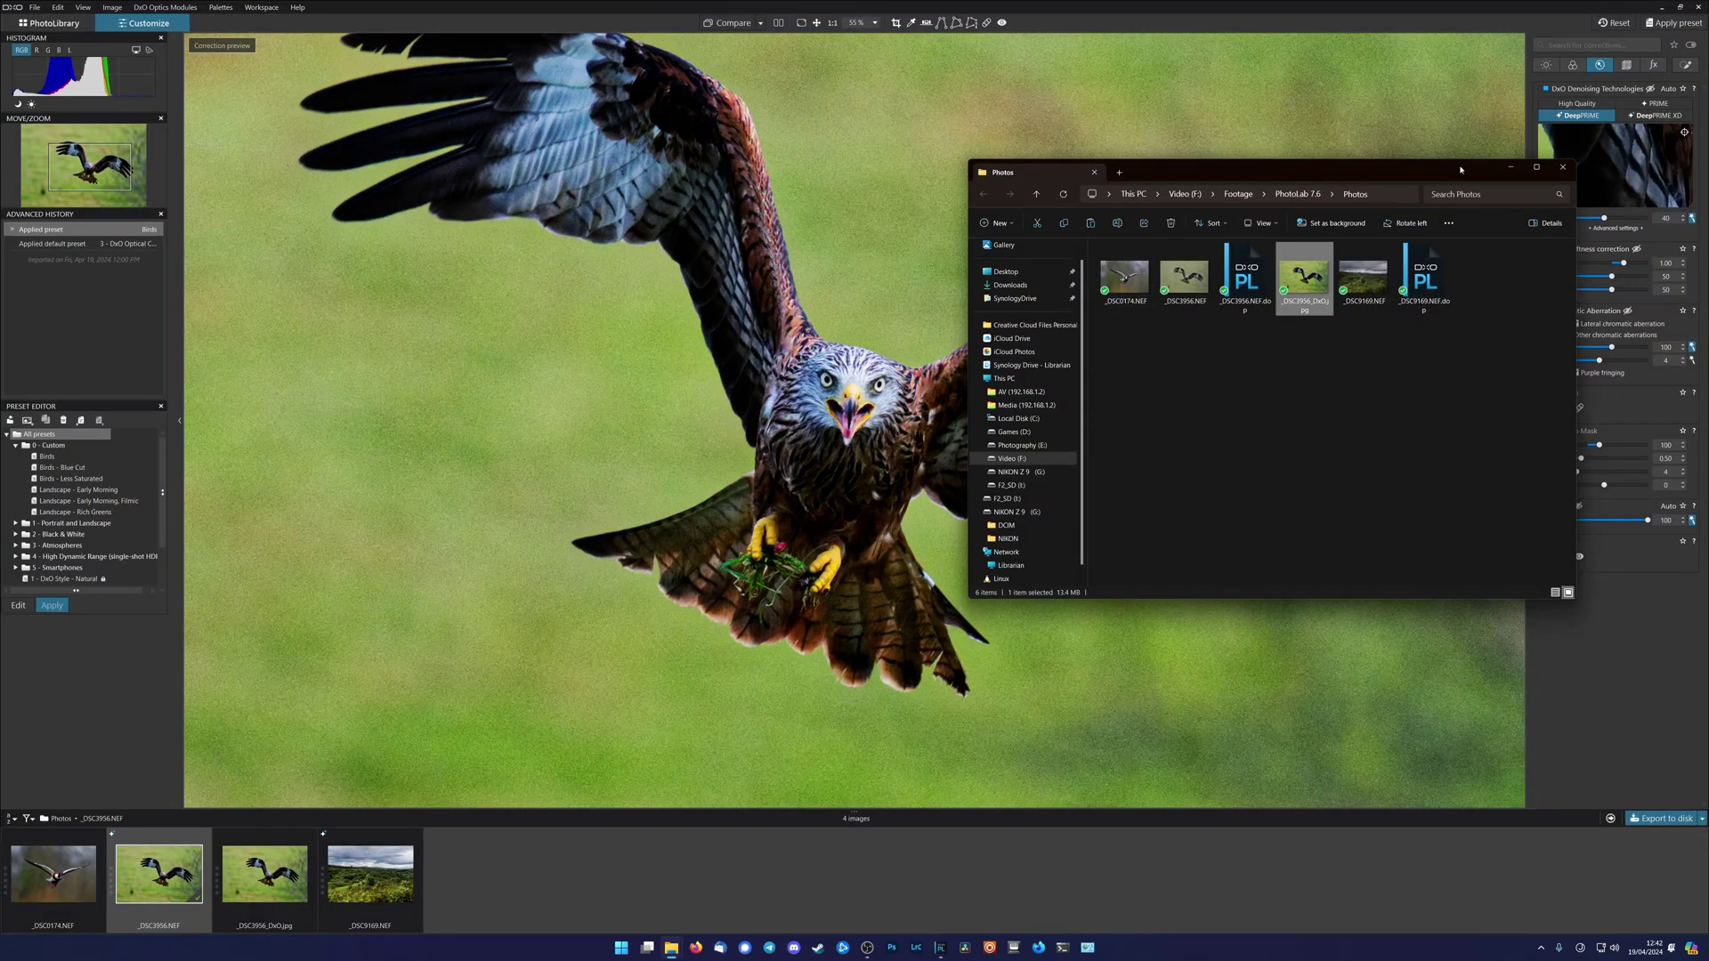
Minimize the Explorer window, open the shelduck _DSC0174.NEF and give it the Birds preset
left_click(1512, 171)
left_click(272, 855)
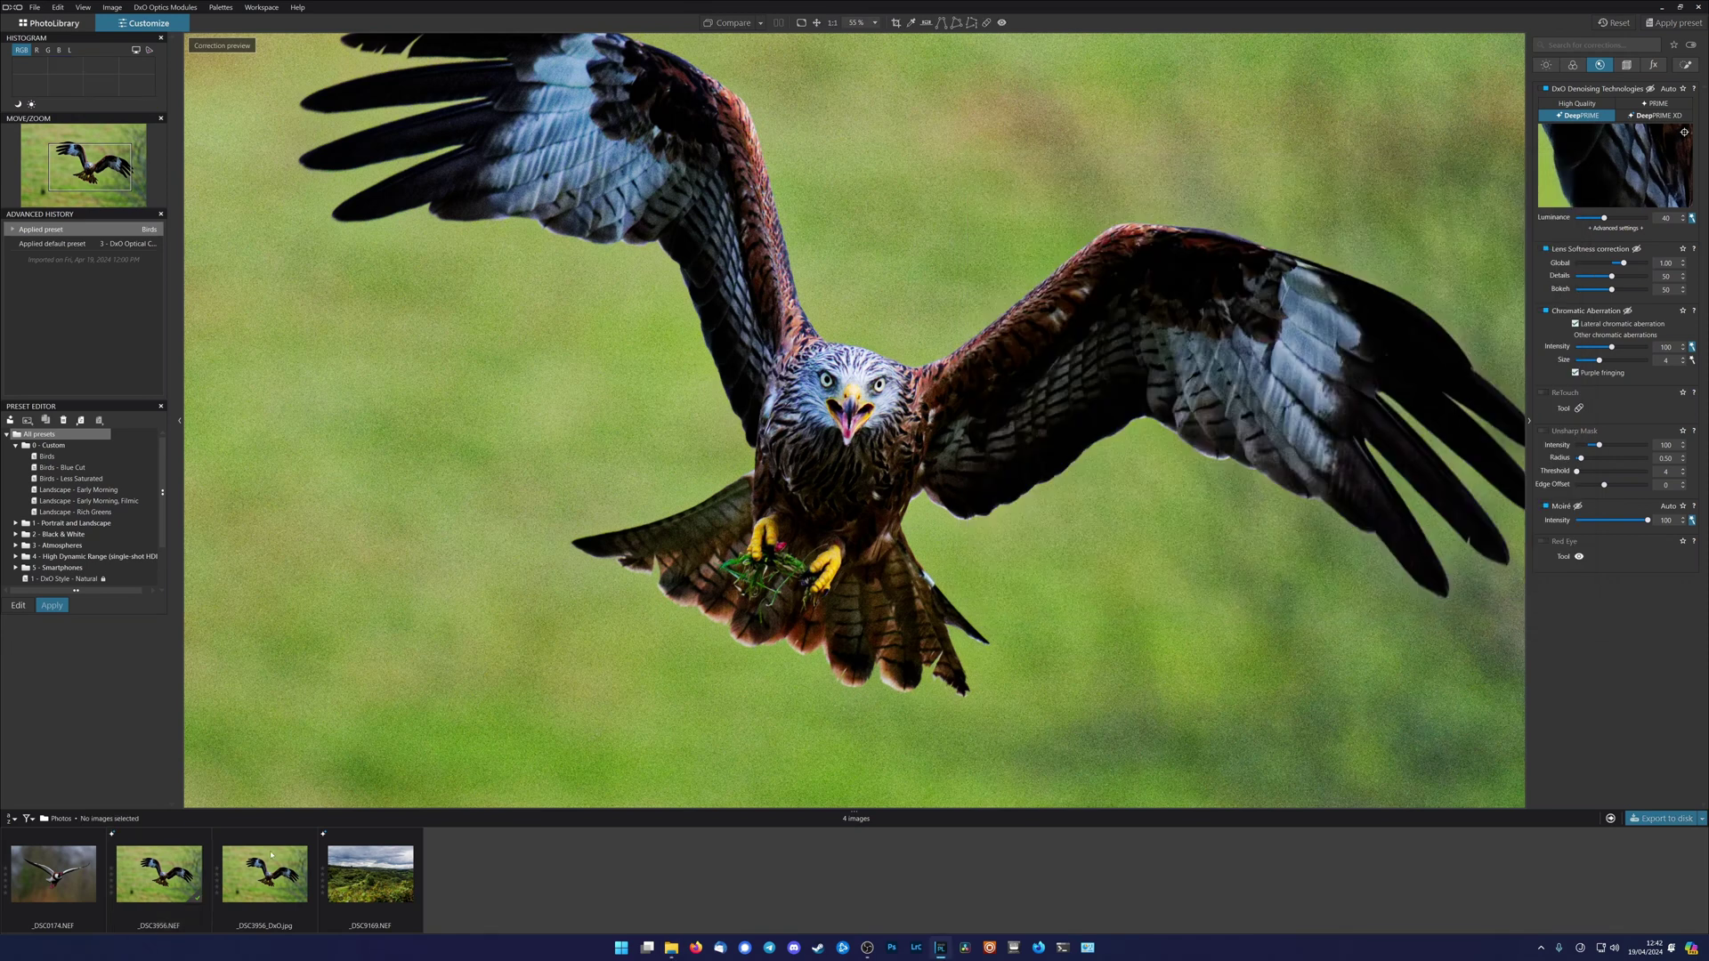
left_click(73, 874)
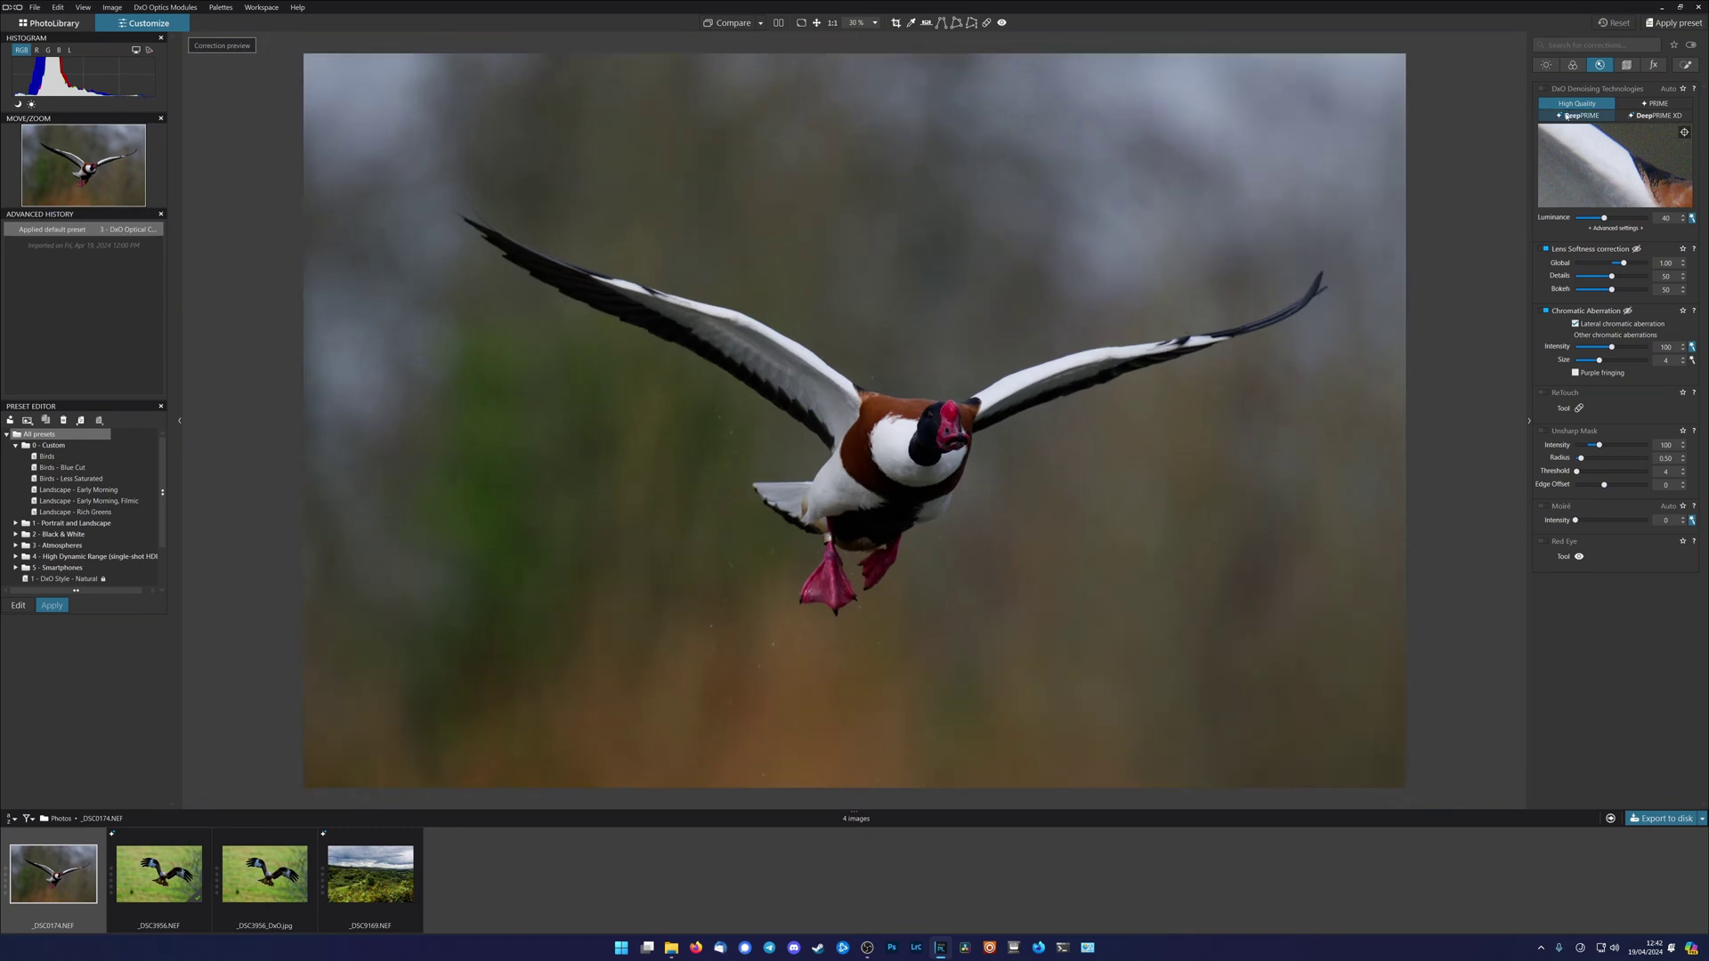
left_click(1674, 23)
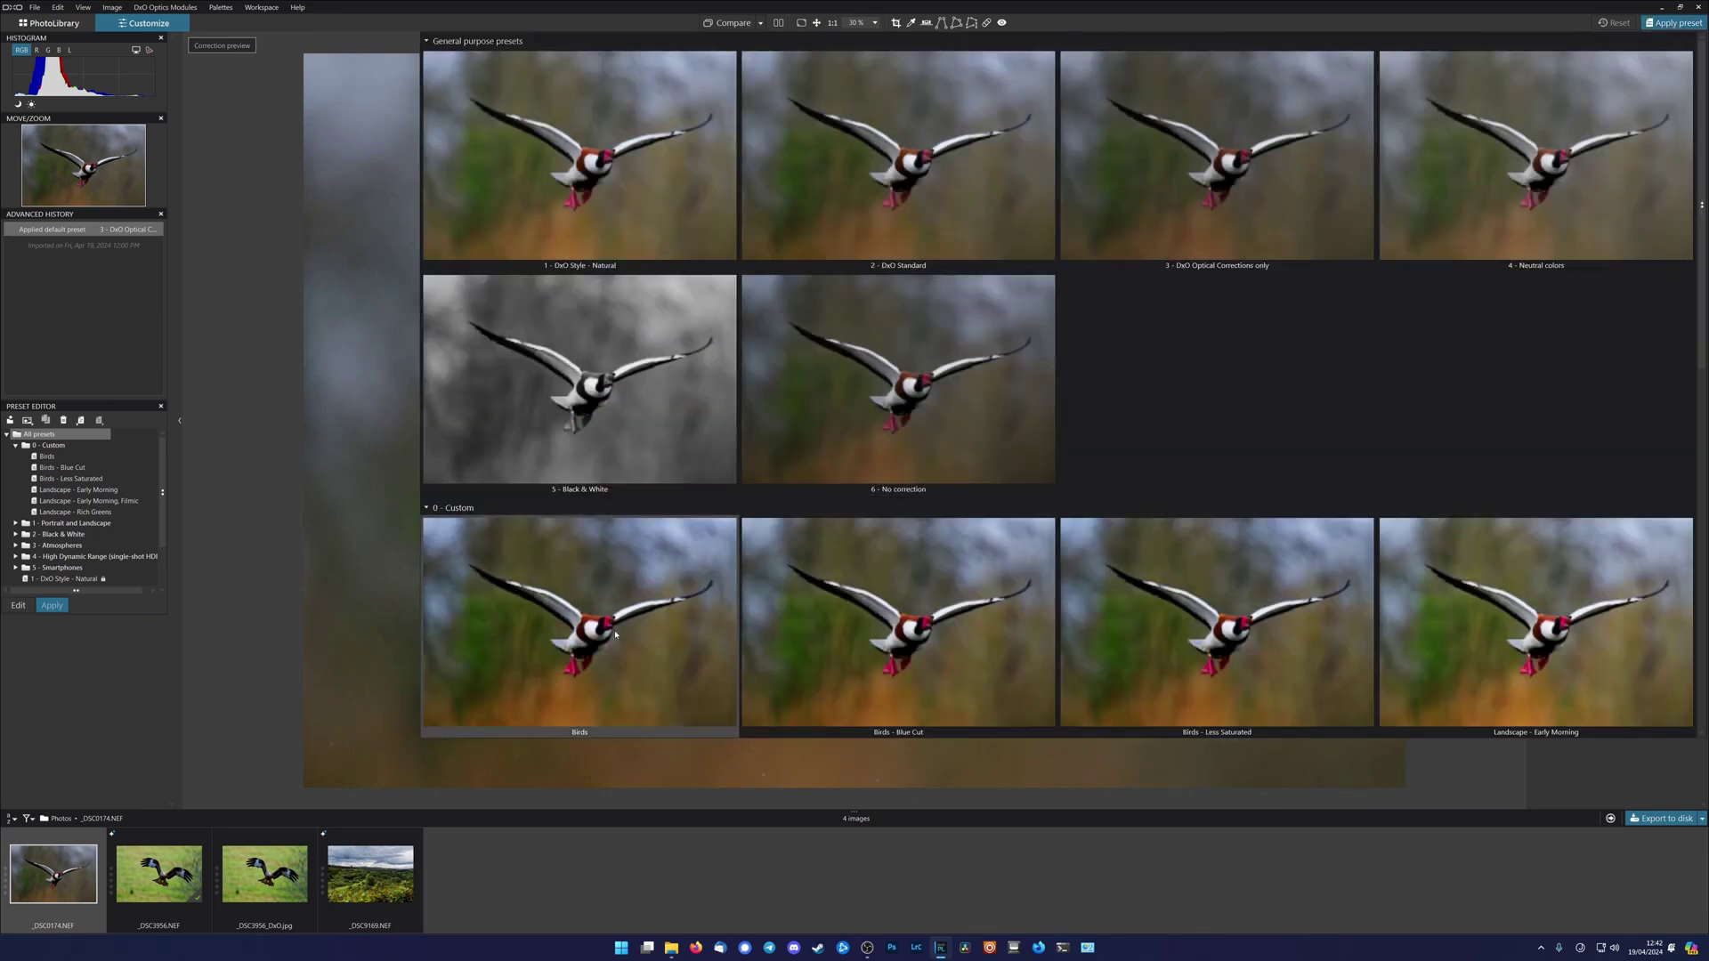
left_click(615, 635)
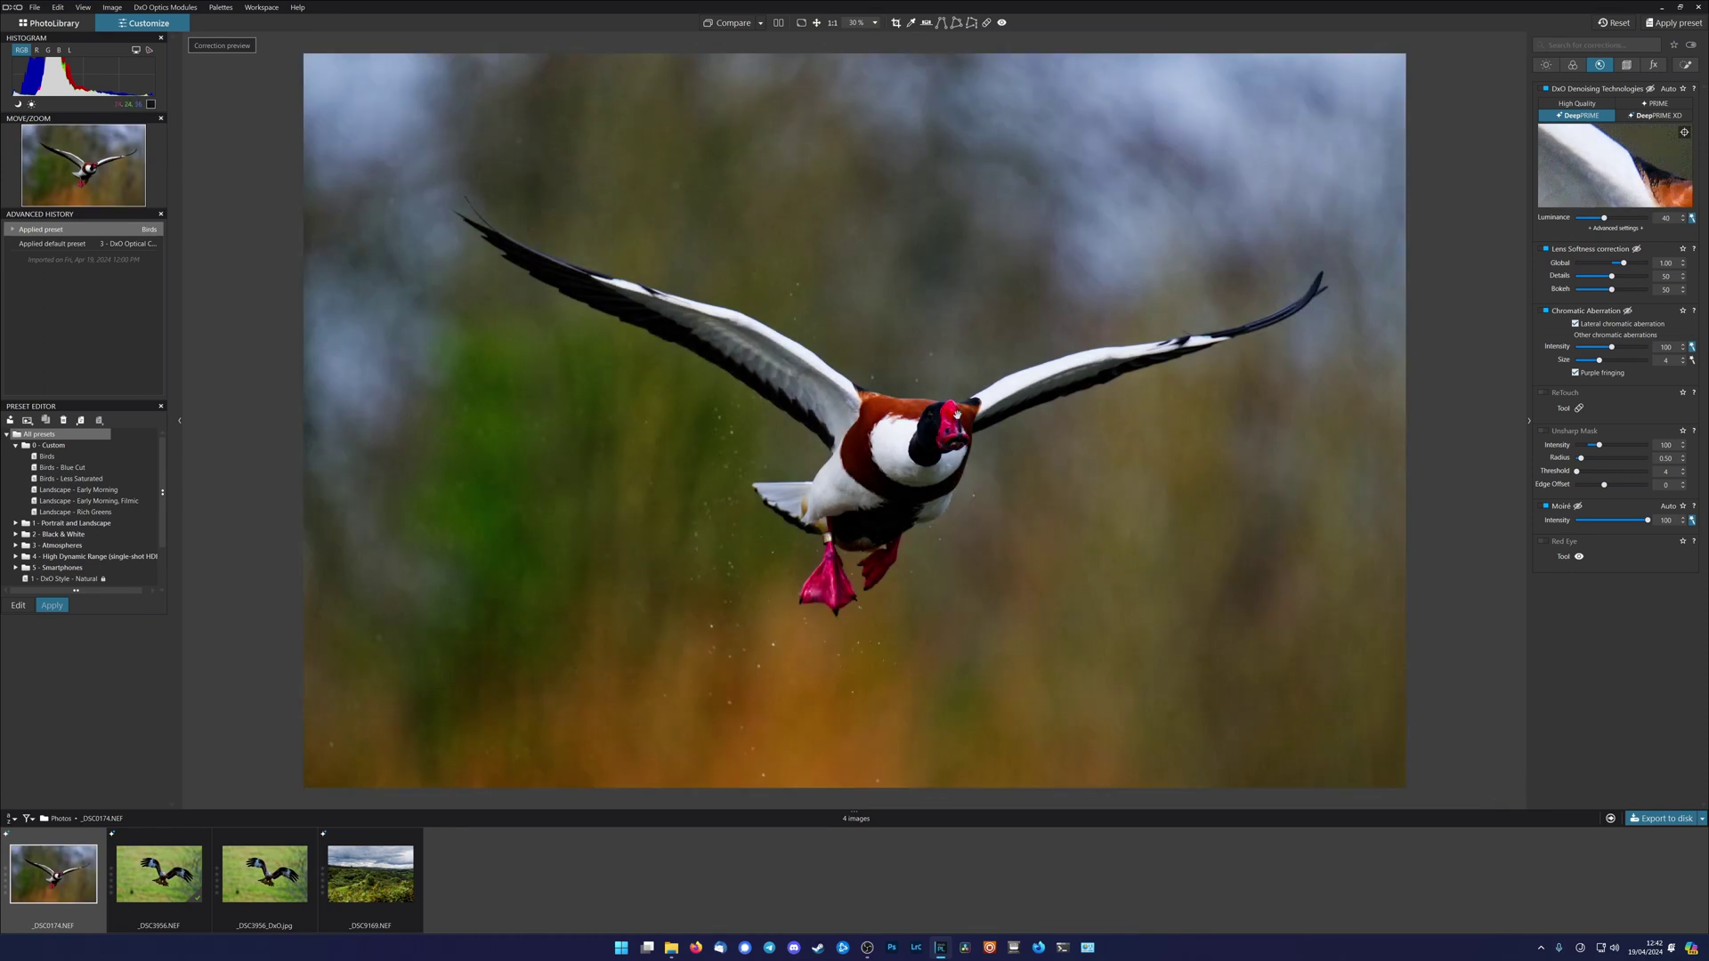
Zoom the viewer to about 50% and pan to centre the flying shelduck
scroll(952, 434, "up", 5)
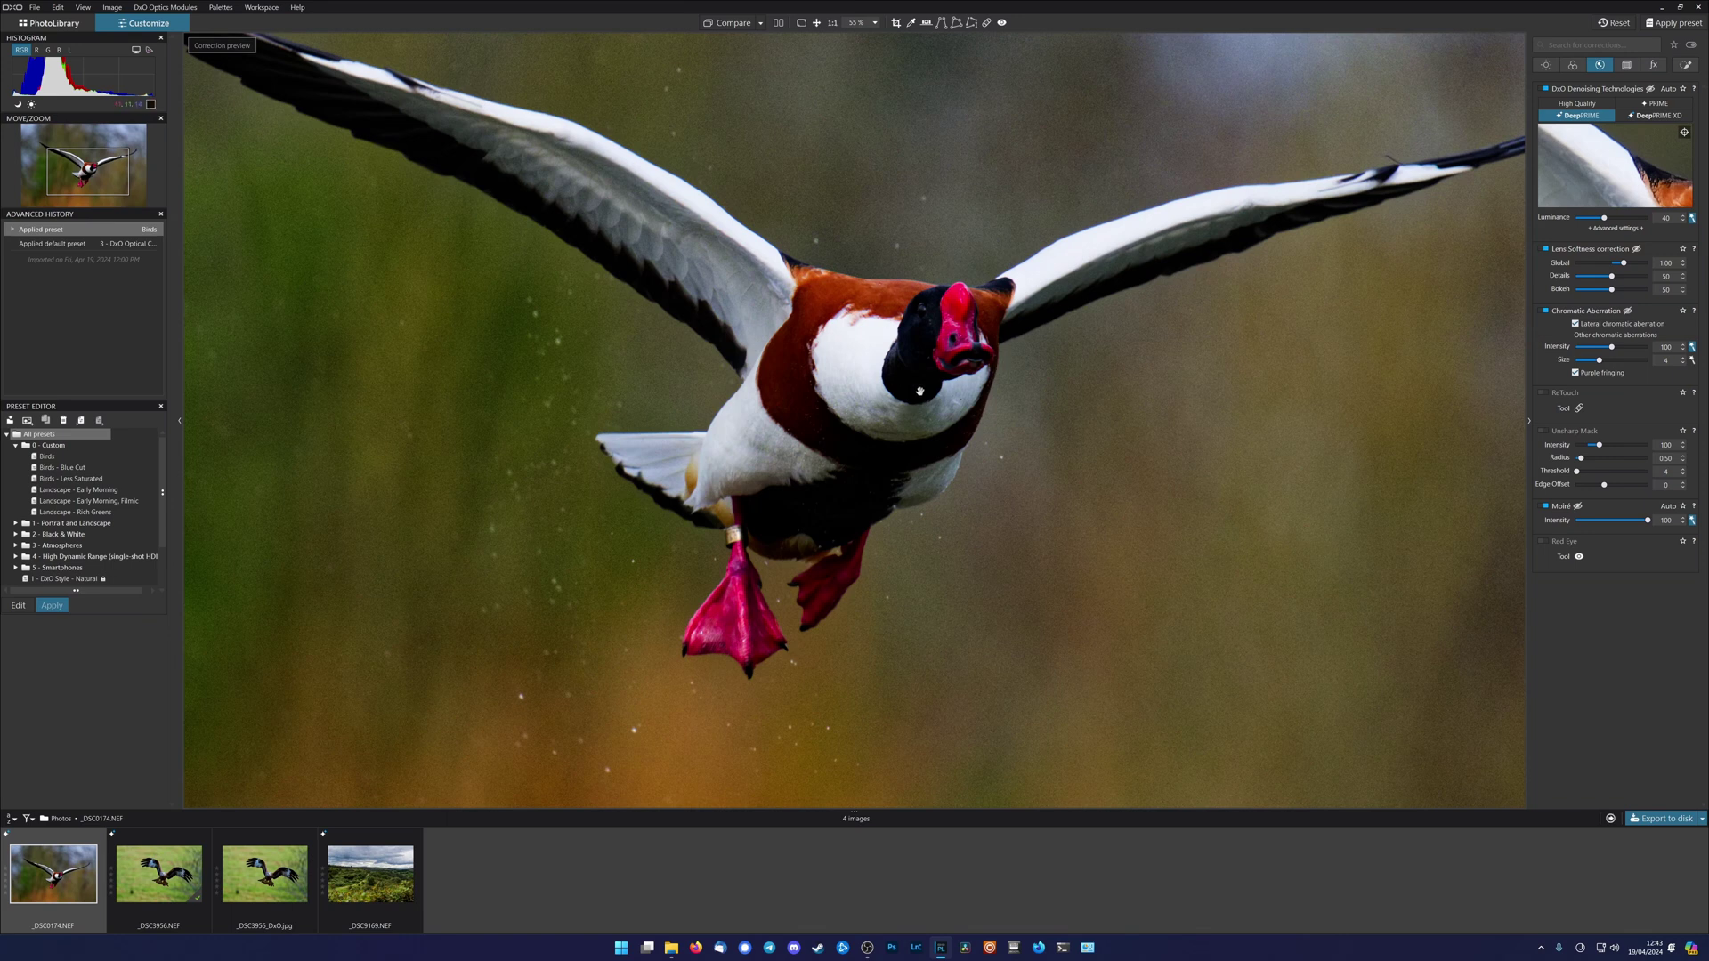
scroll(951, 316, "down", 3)
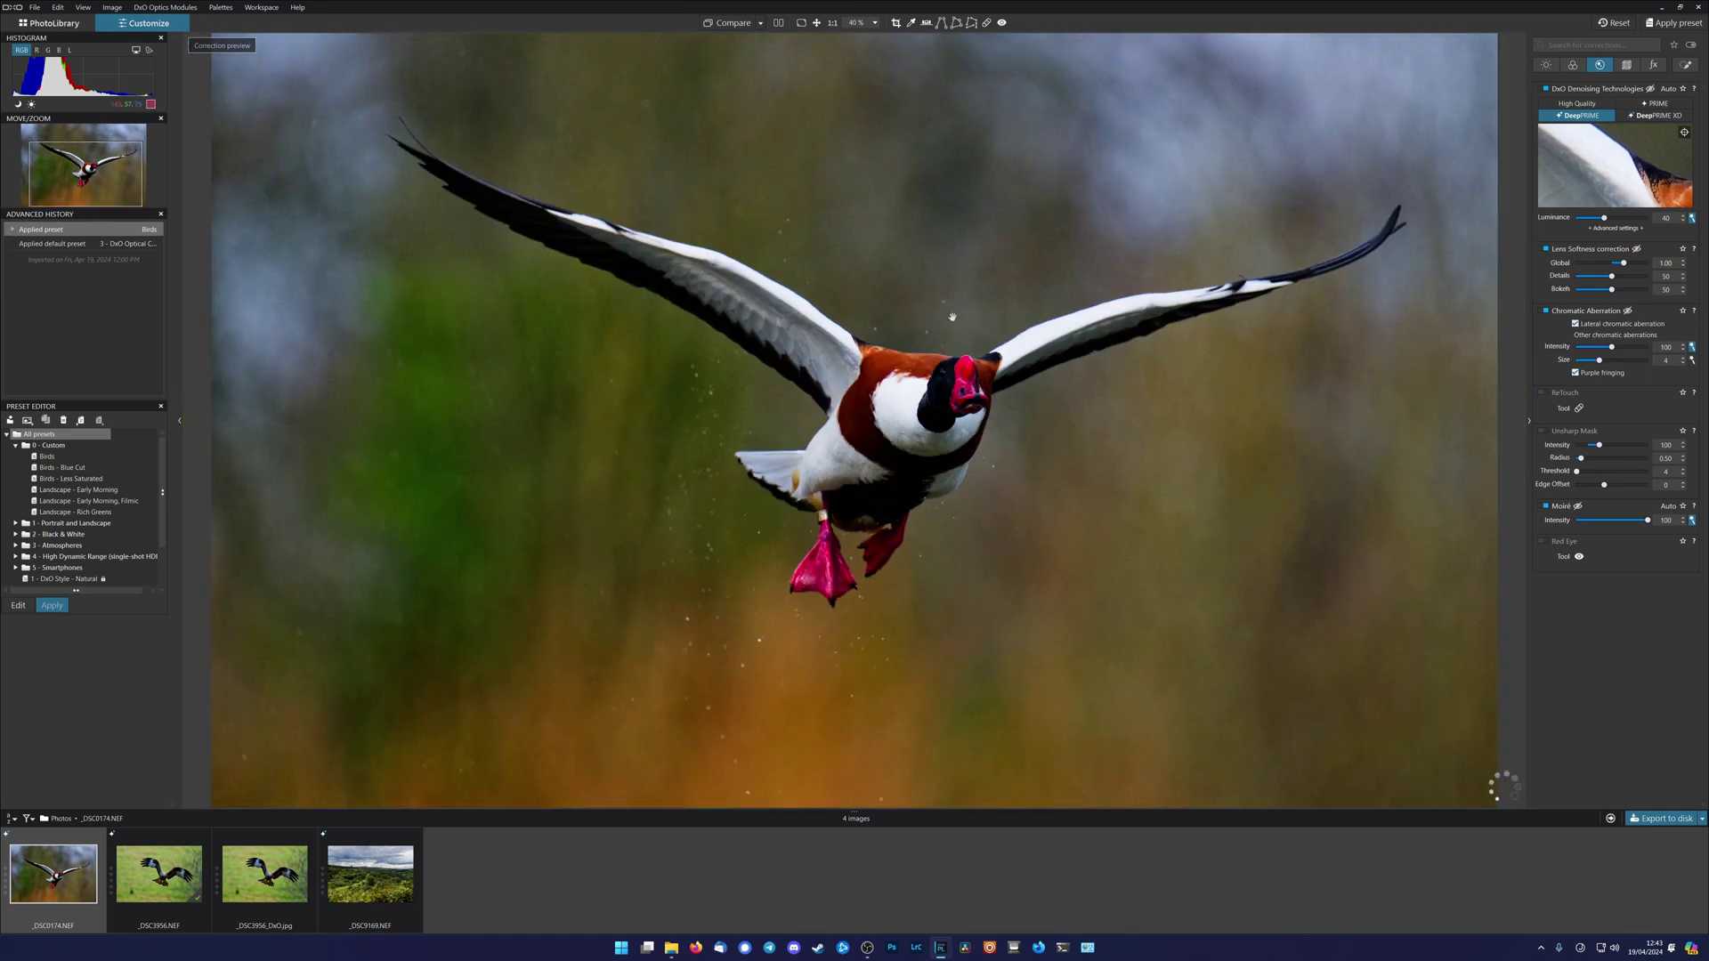
scroll(987, 426, "up", 3)
left_click_drag(961, 395, 868, 378)
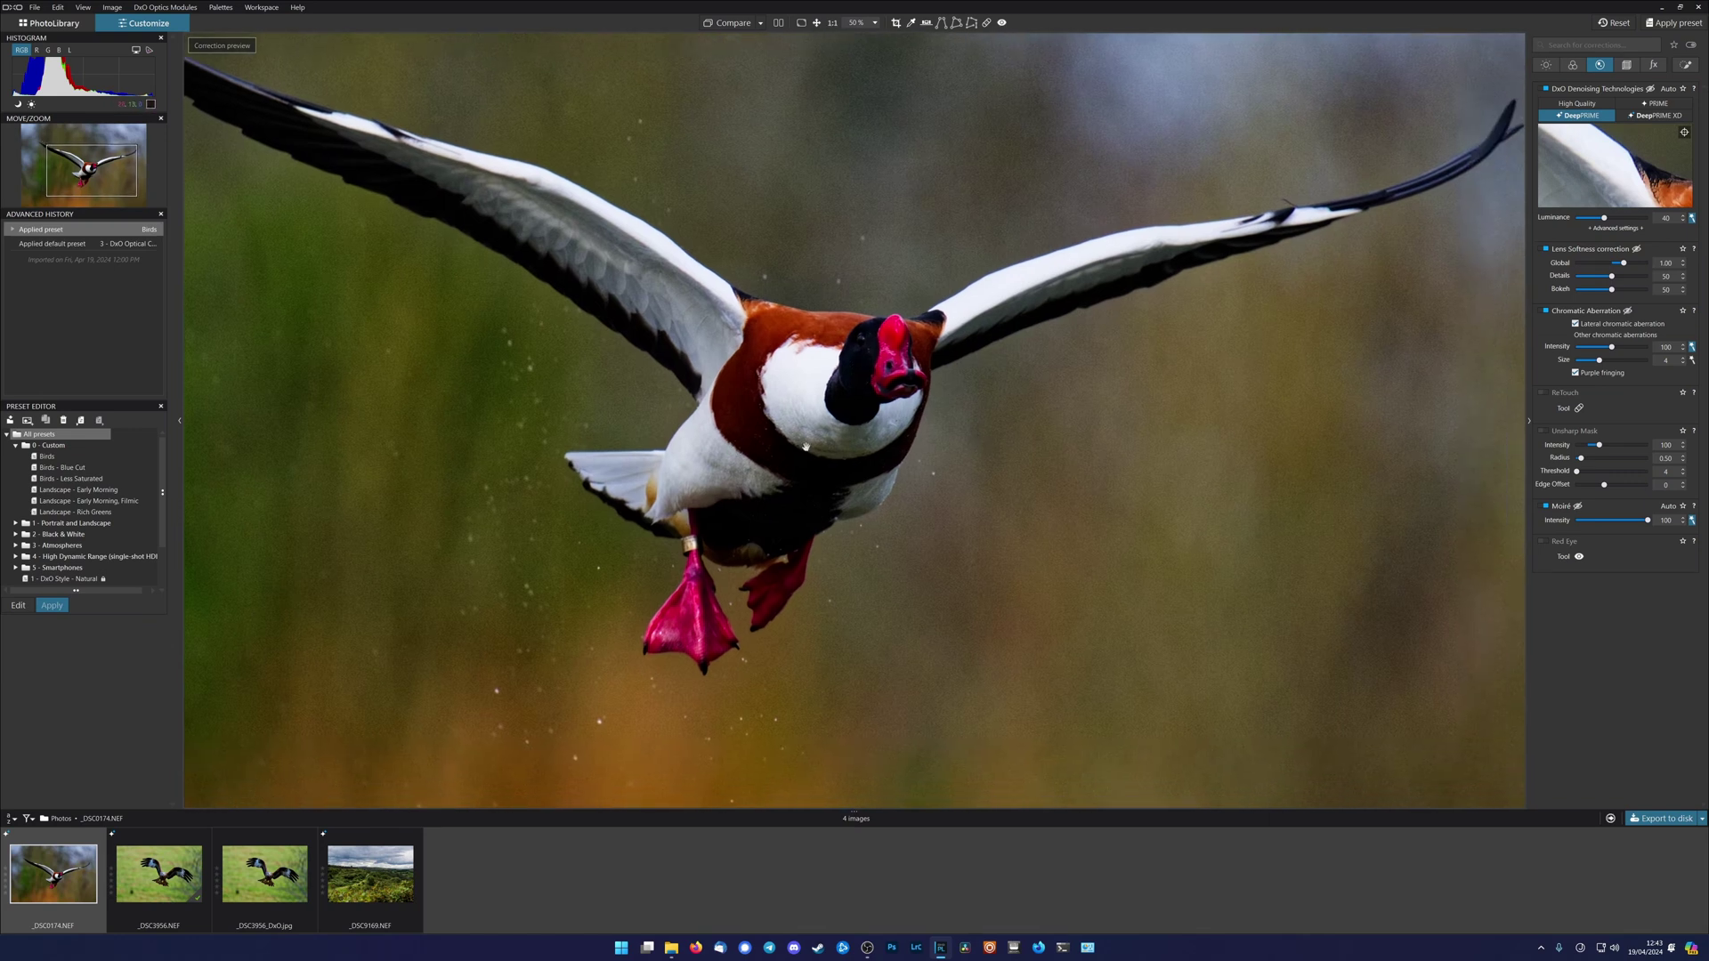
In the Color palette's red HSL channel, lower Saturation, then reset it to 0
left_click(1578, 69)
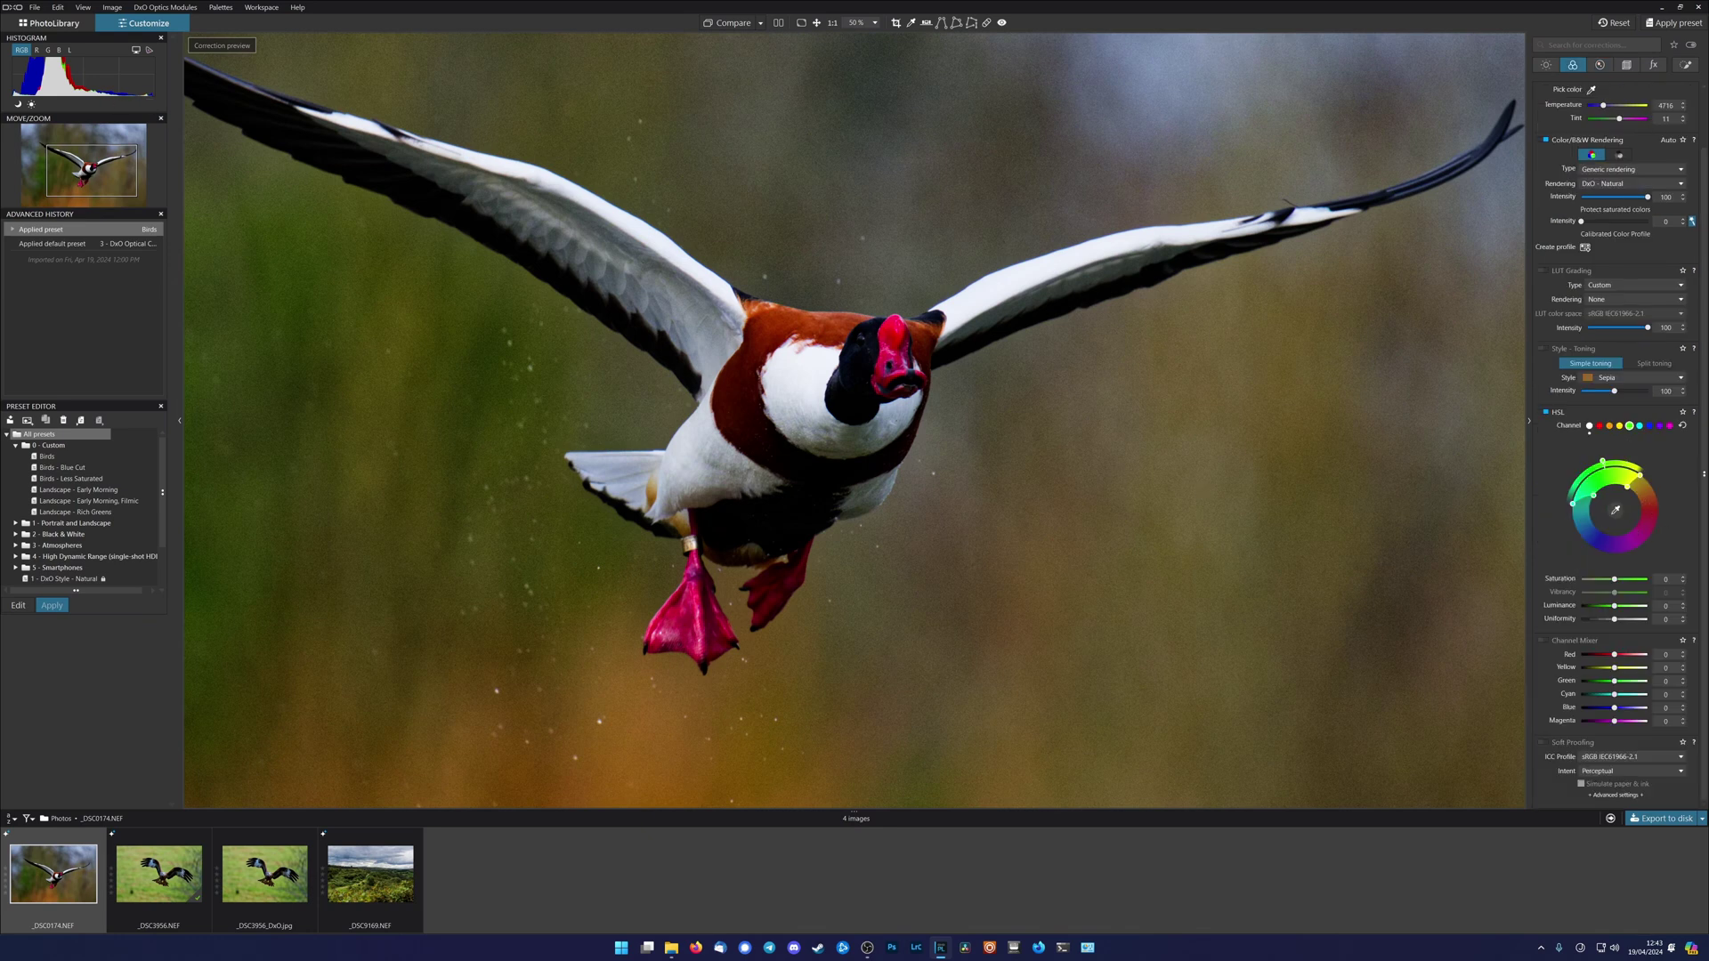
left_click(1599, 426)
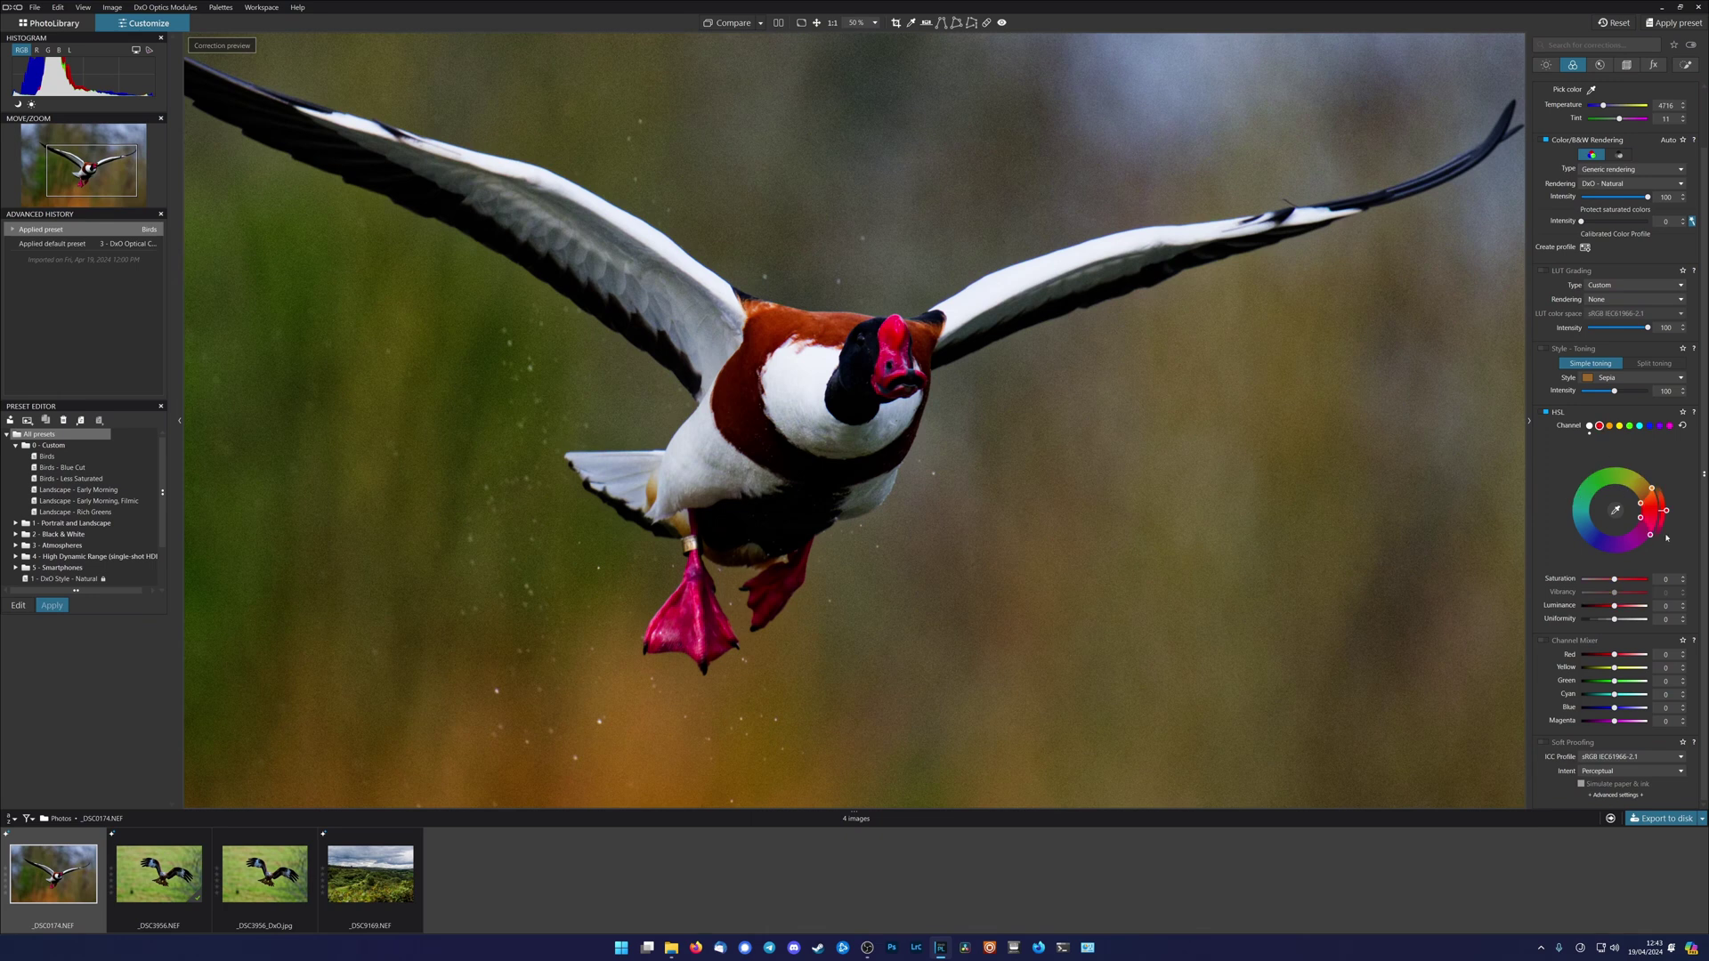
left_click_drag(1614, 581, 1603, 581)
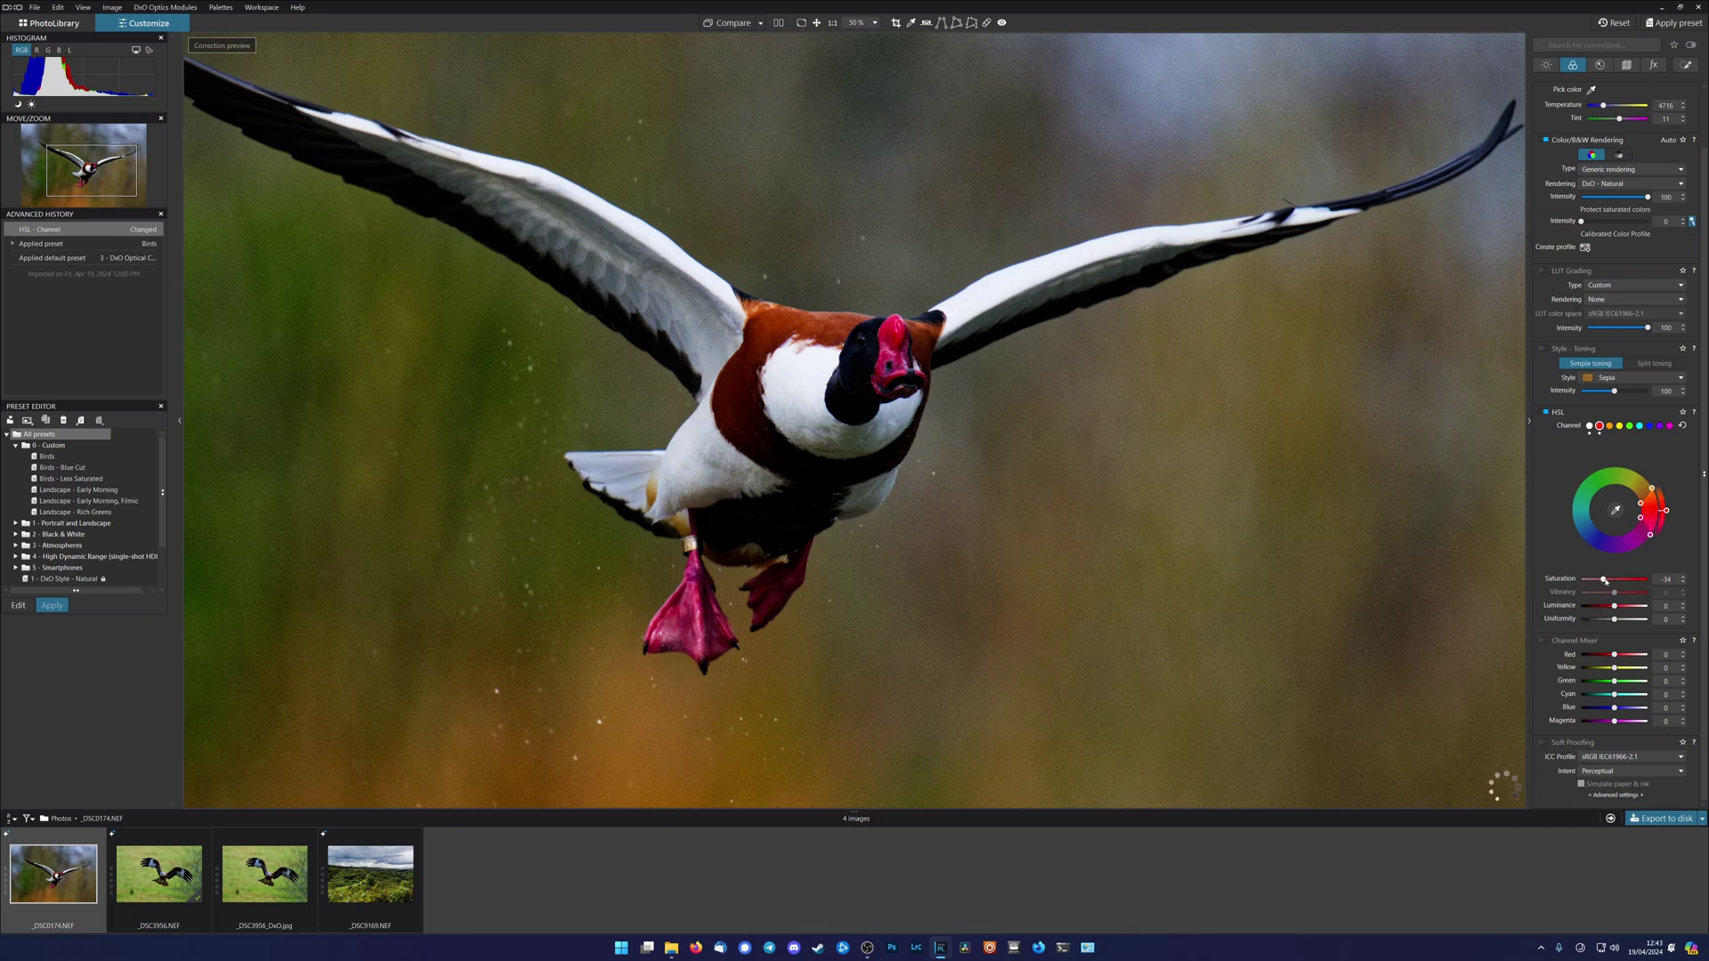
left_click_drag(1604, 580, 1603, 581)
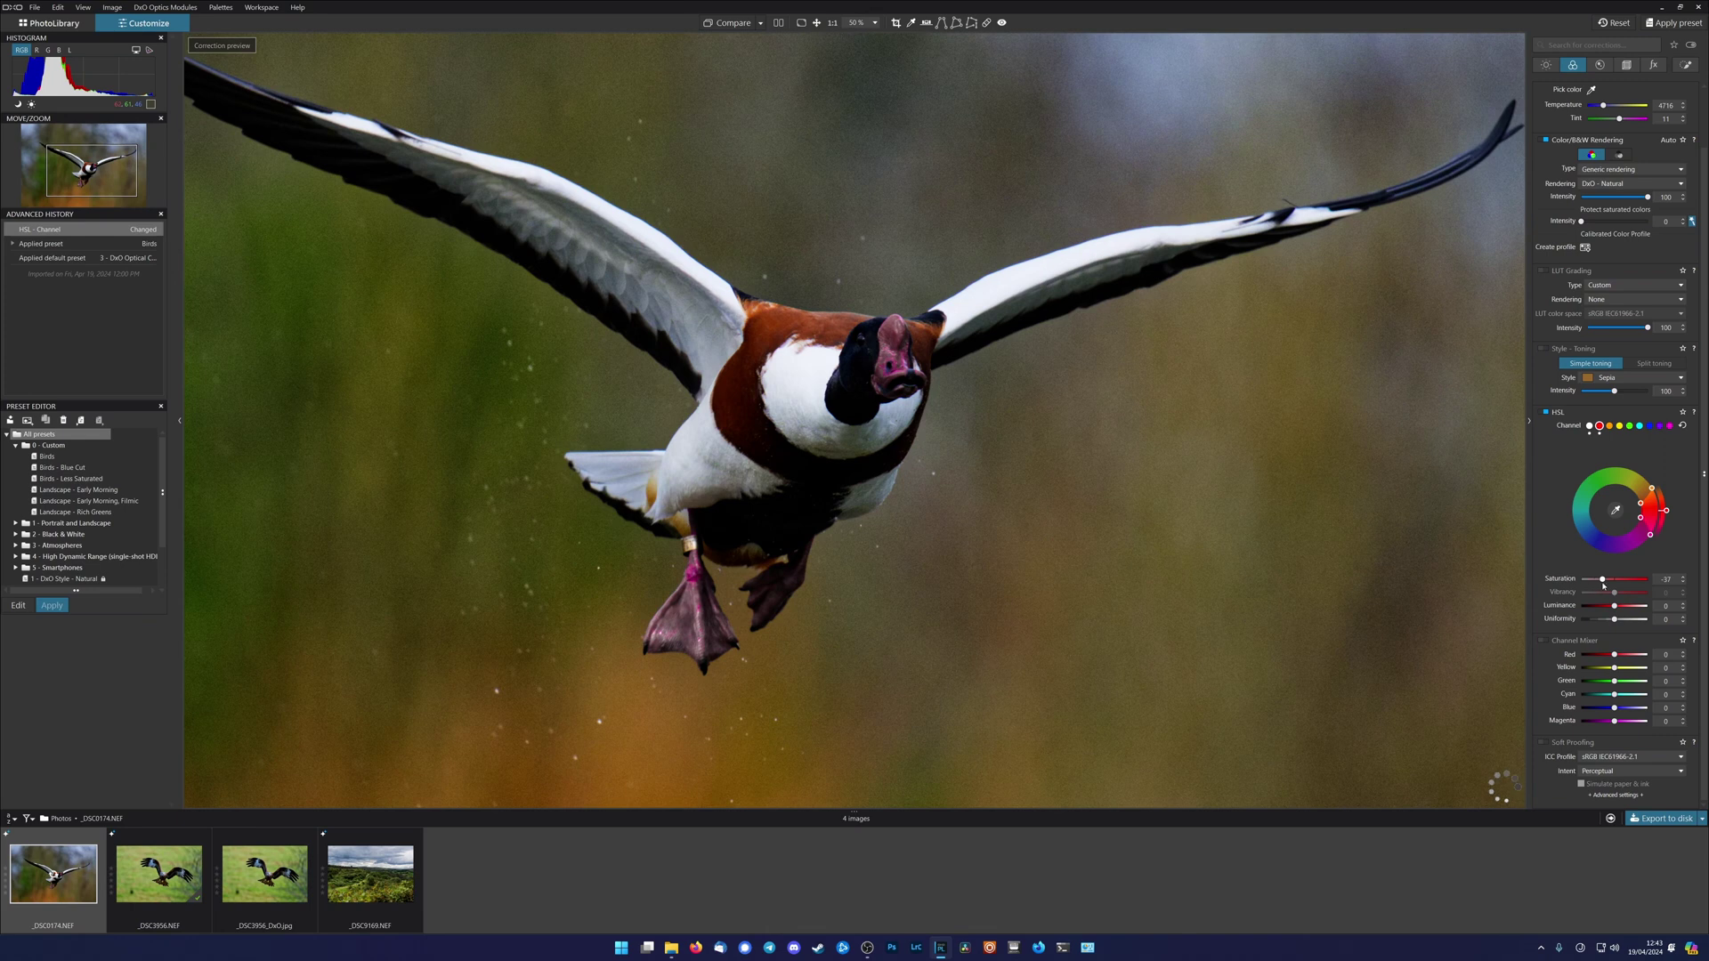
double_click(1603, 579)
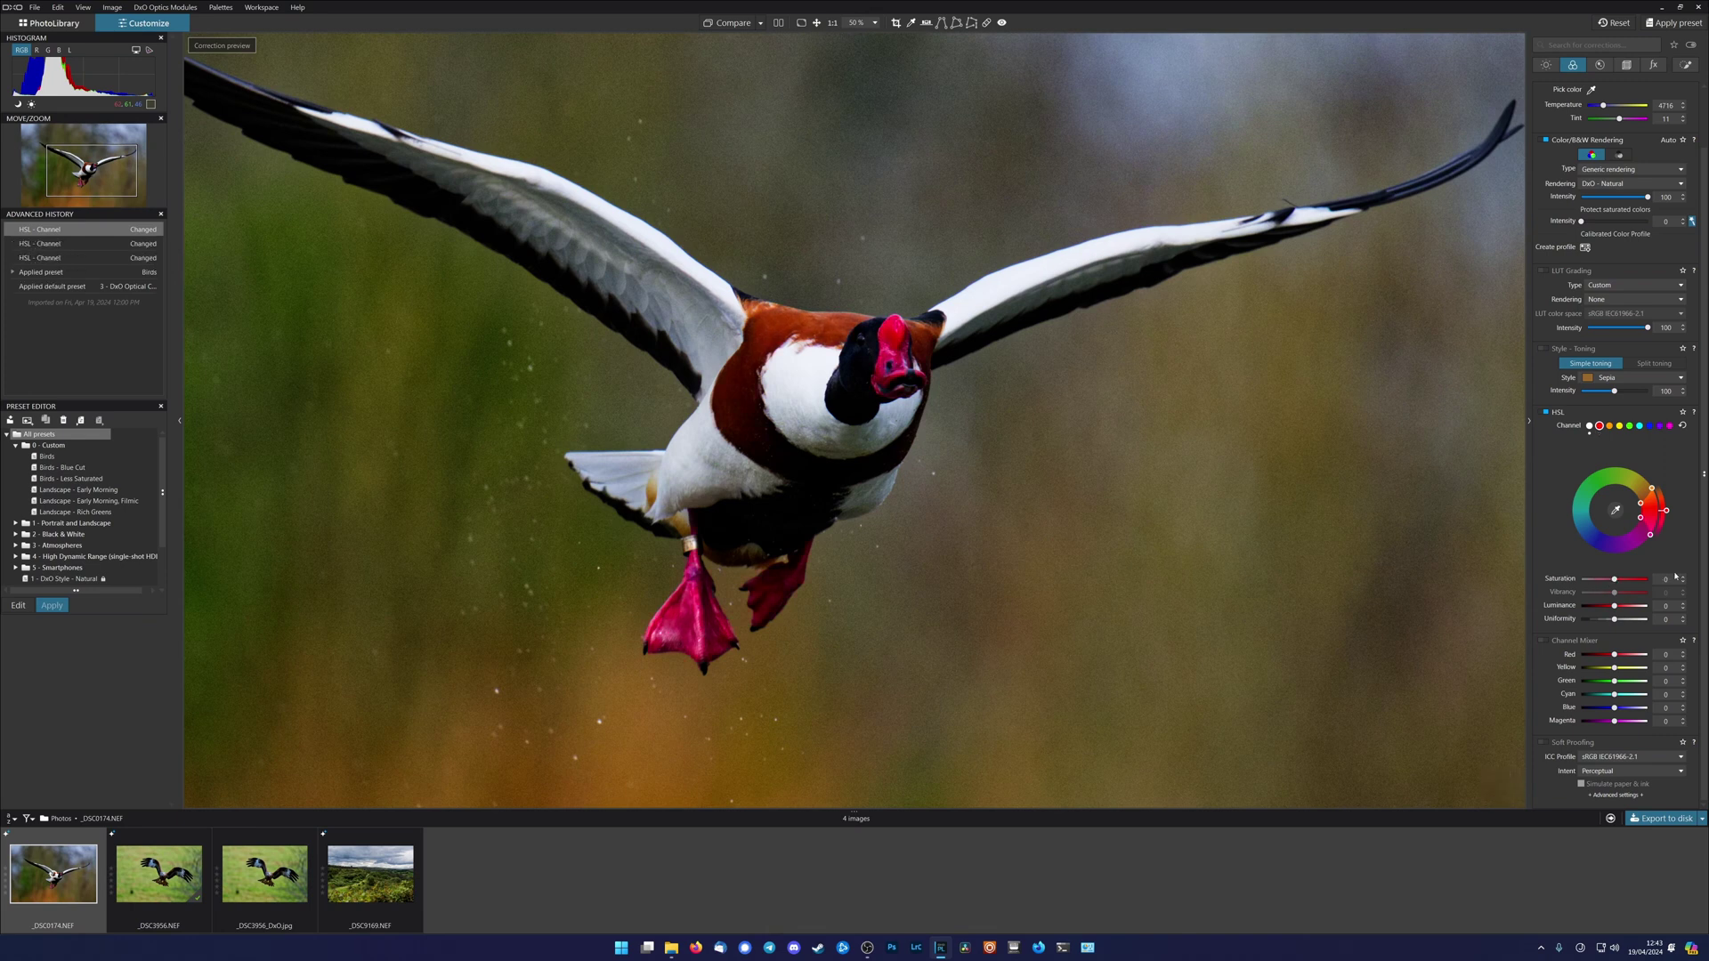
Start an Auto Mask local adjustment and paint it over the shelduck's beak and feet
left_click(1687, 66)
left_click(1630, 105)
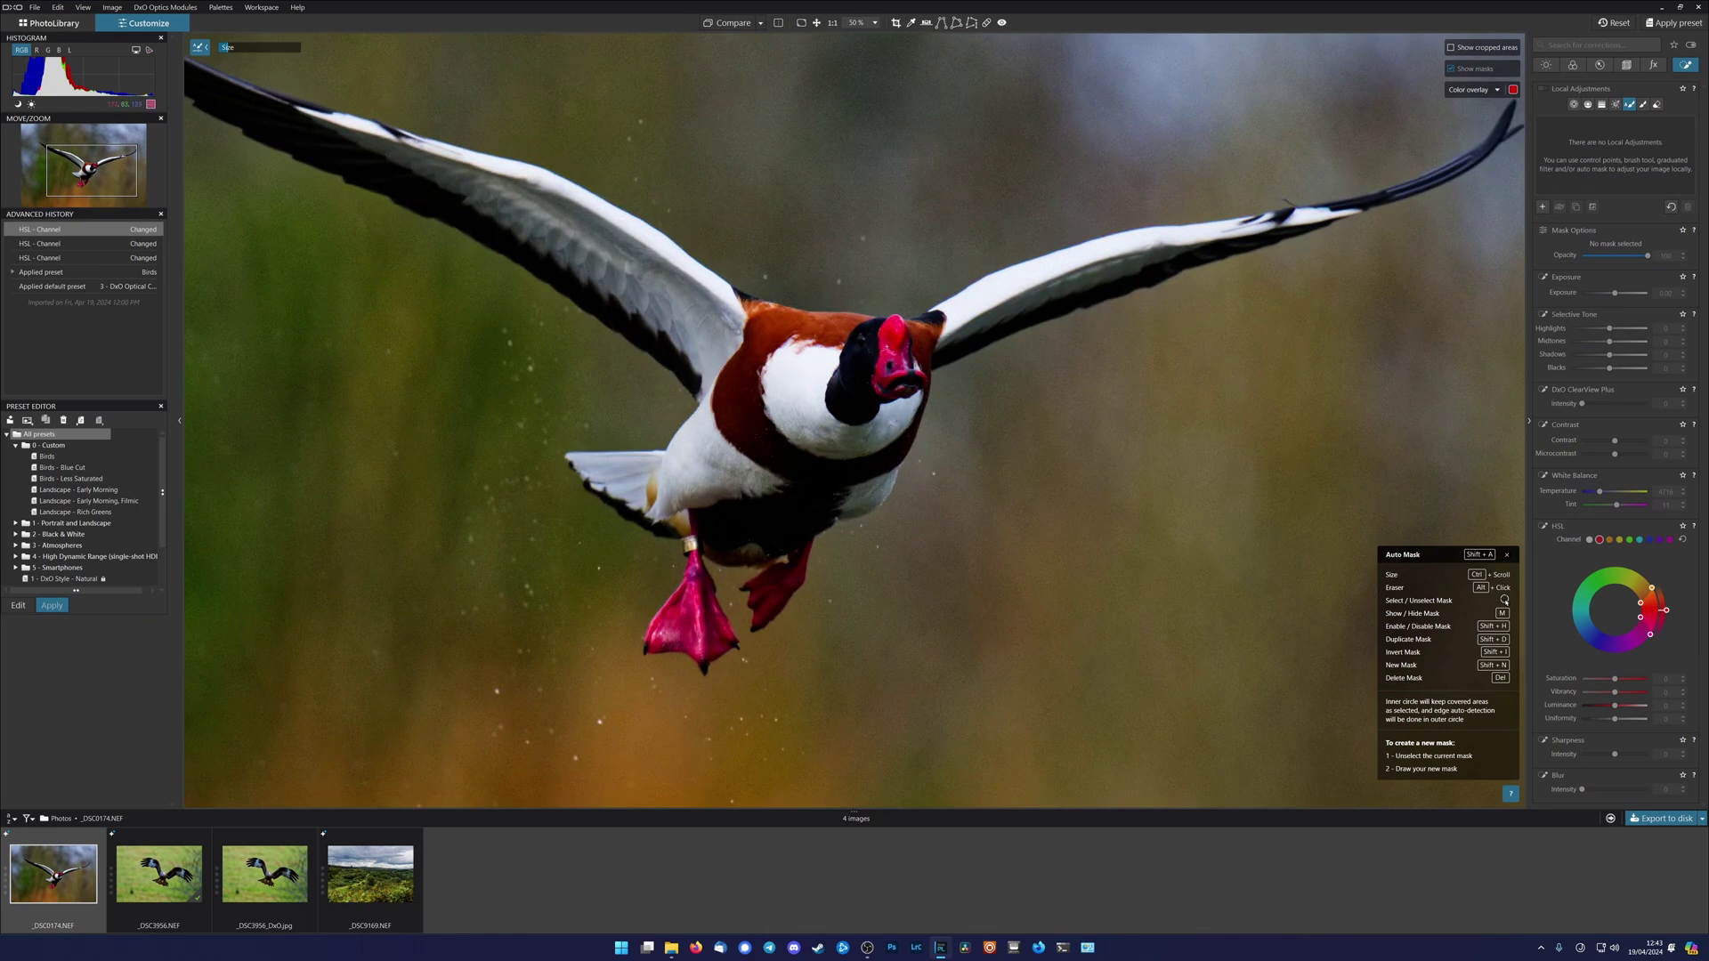
mouse_move(887, 338)
left_mouse_down()
mouse_move(903, 352)
mouse_move(881, 378)
mouse_move(916, 383)
left_mouse_up()
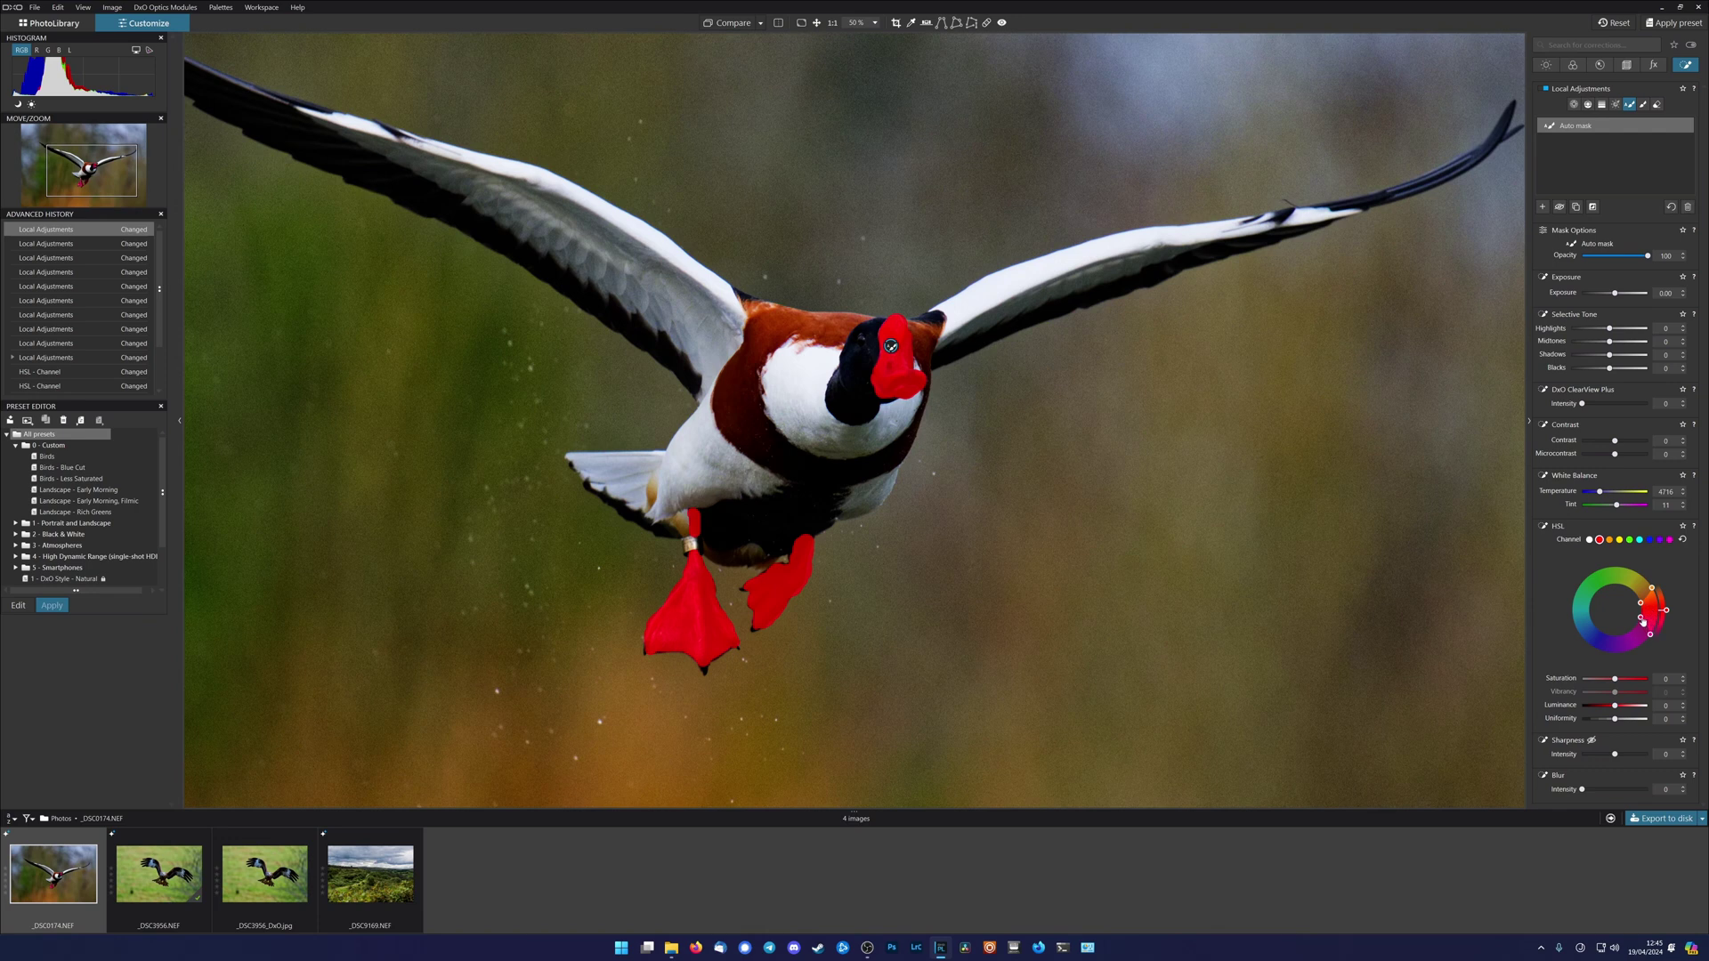
Hide the mask overlay, widen the red hue range, and set Saturation -25, Luminance 11
key("m")
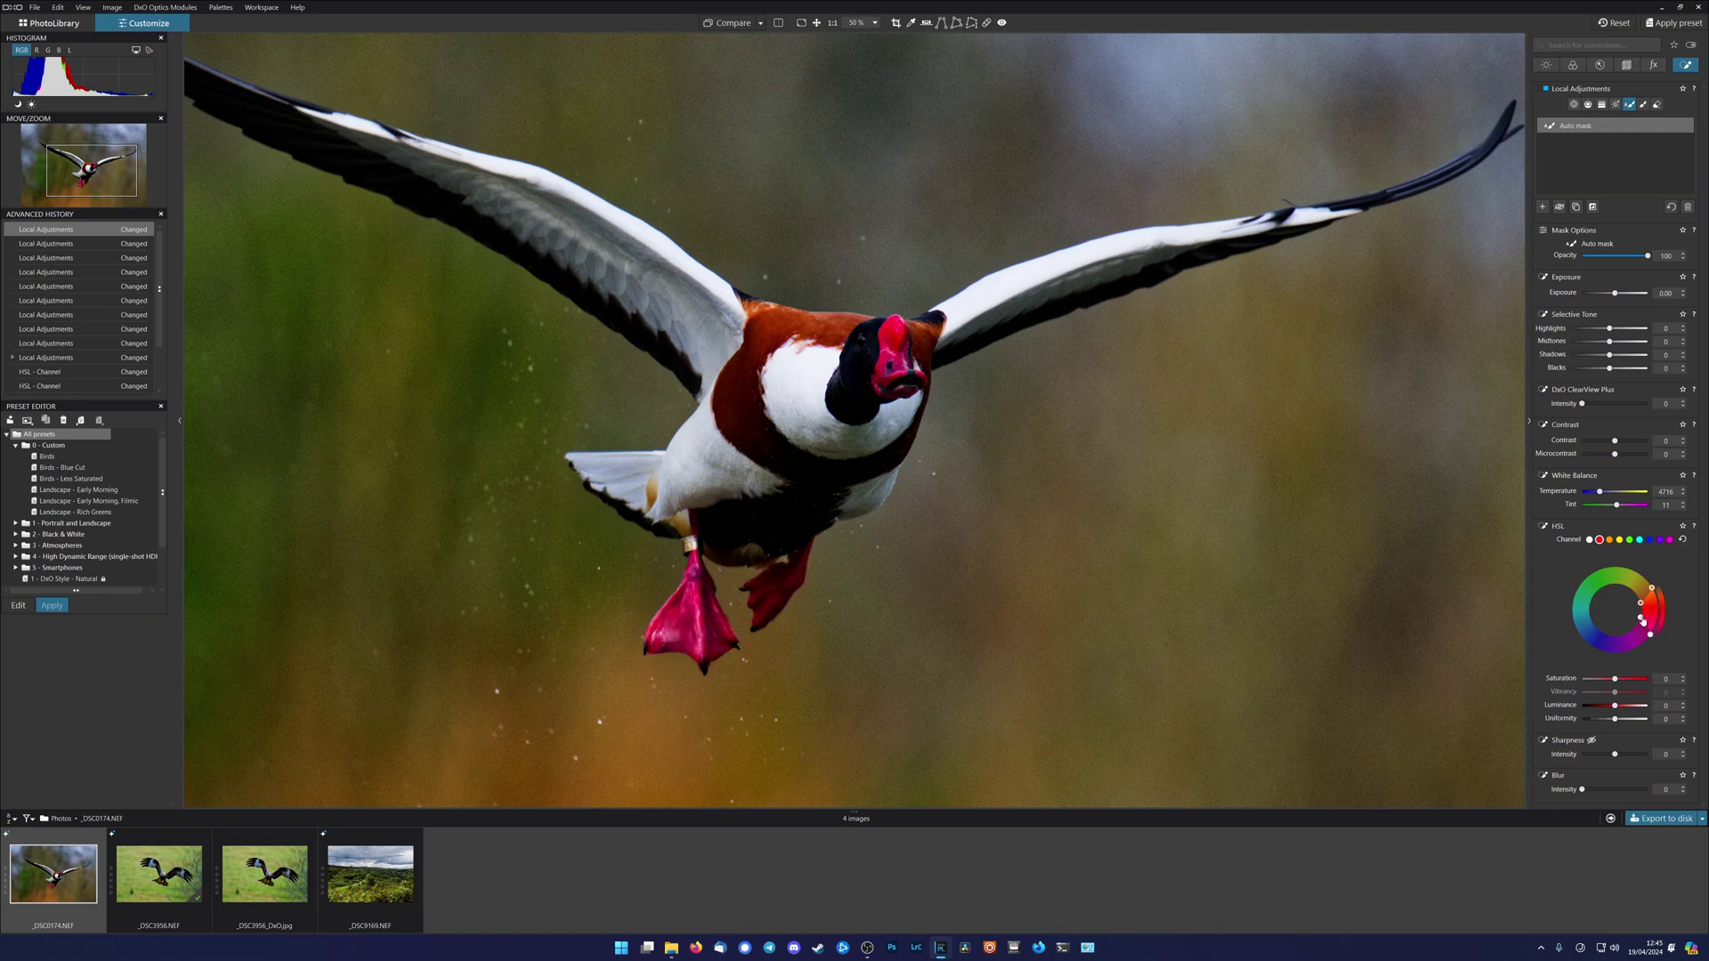
left_click_drag(1641, 619, 1641, 628)
left_click_drag(1642, 629, 1639, 654)
left_click_drag(1616, 682, 1608, 686)
left_click_drag(1608, 684, 1607, 686)
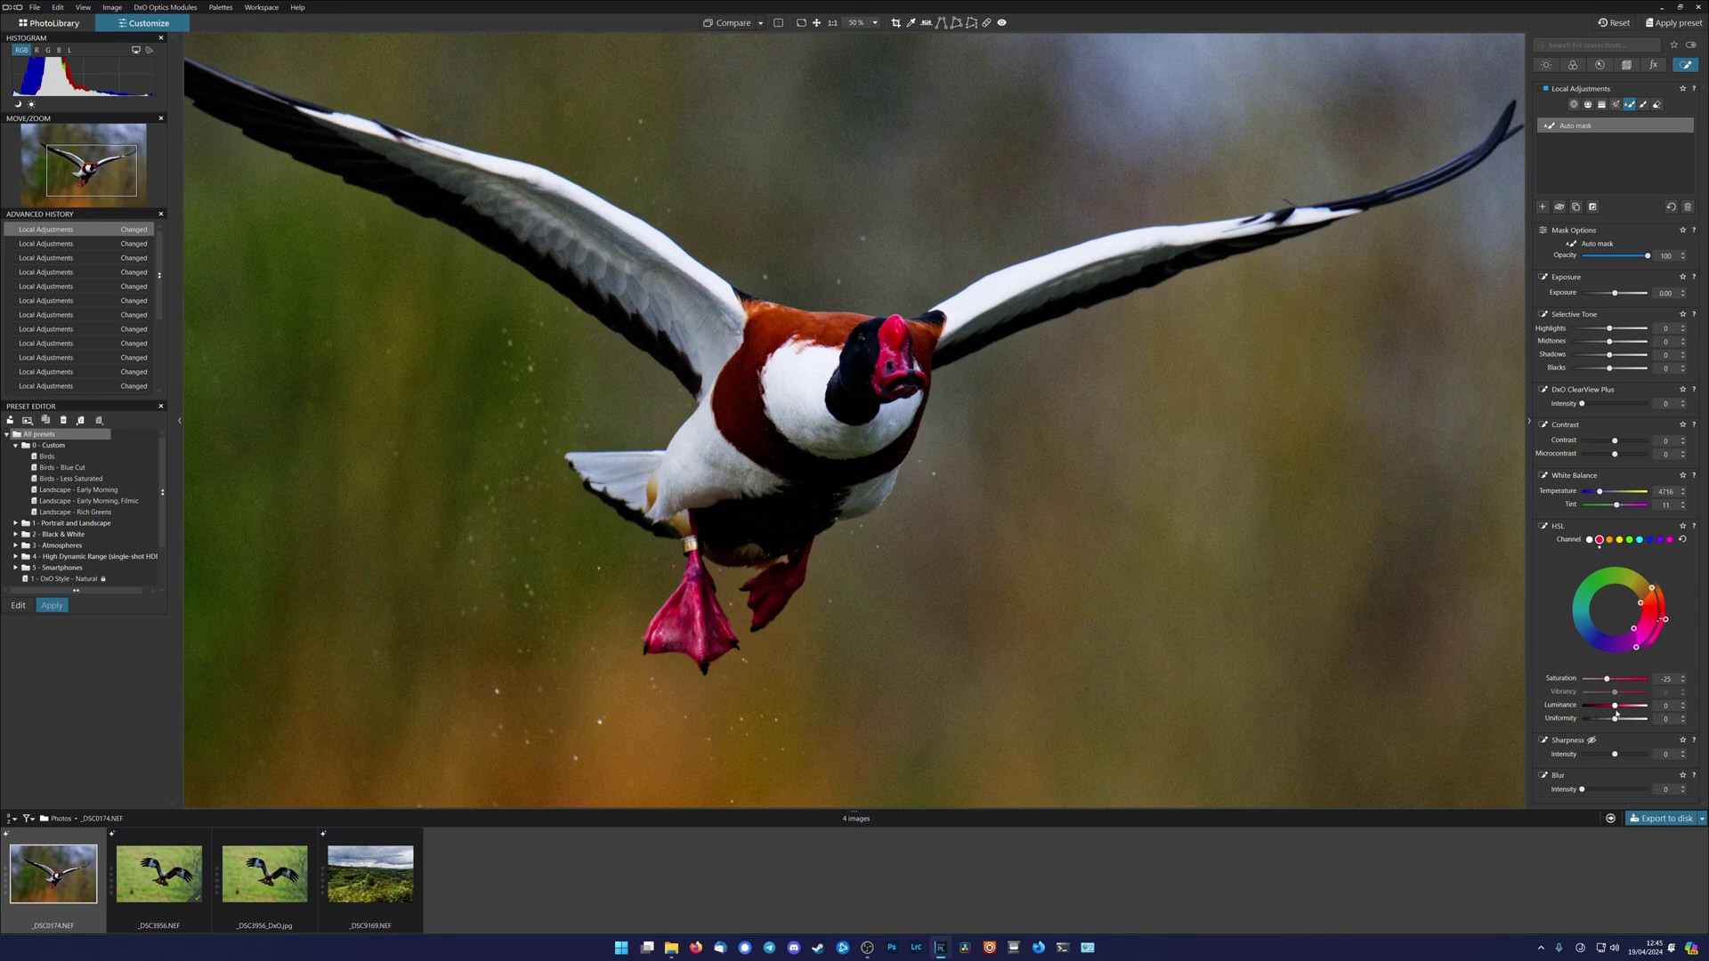
left_click_drag(1622, 710, 1619, 710)
left_click_drag(1618, 710, 1620, 711)
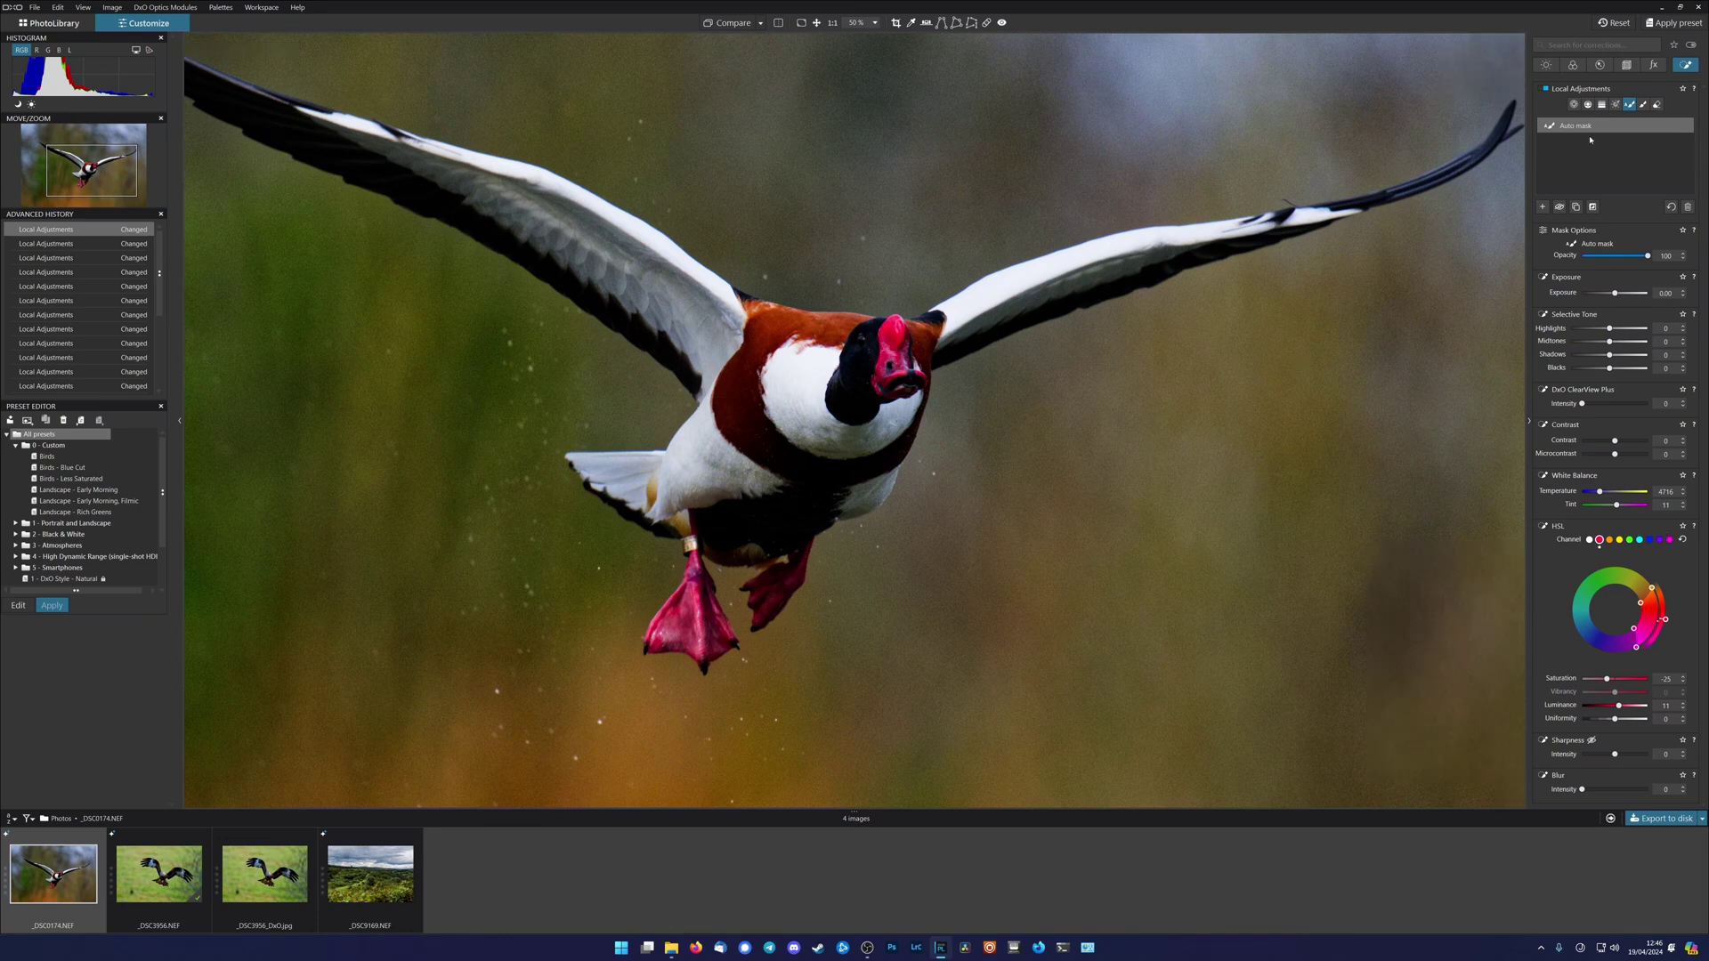
Toggle local adjustments off and on to compare, leave them on, and zoom out to about 32%
left_click(1546, 90)
left_click(1546, 90)
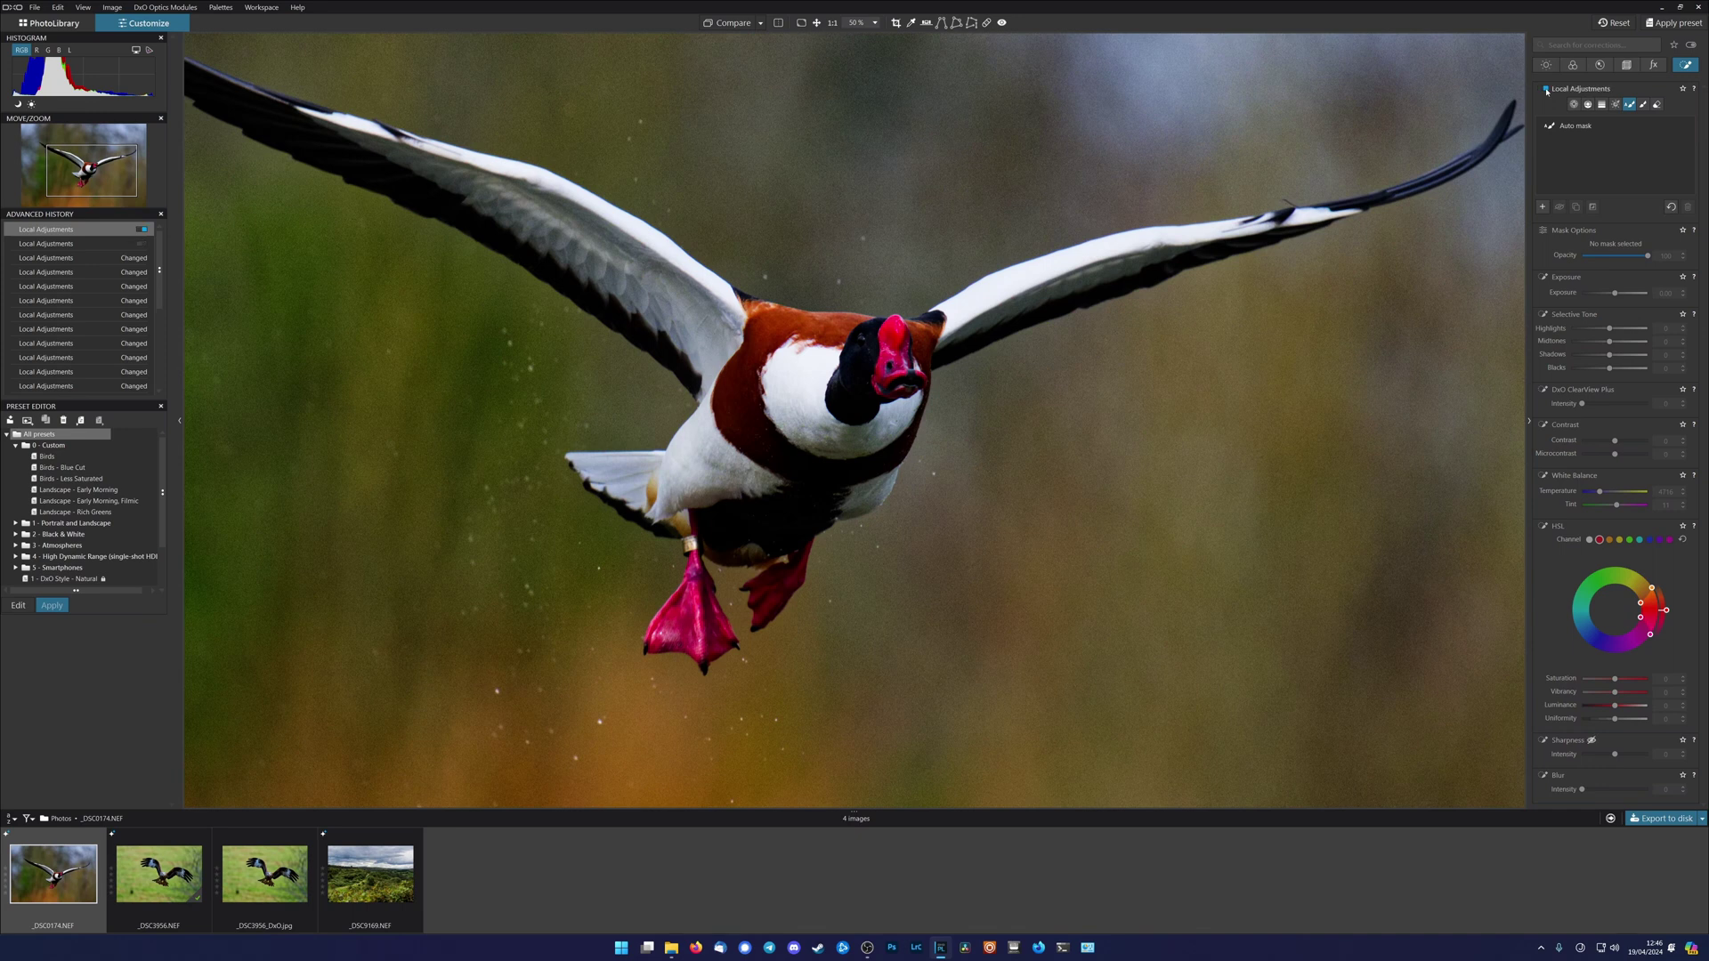
left_click(1546, 90)
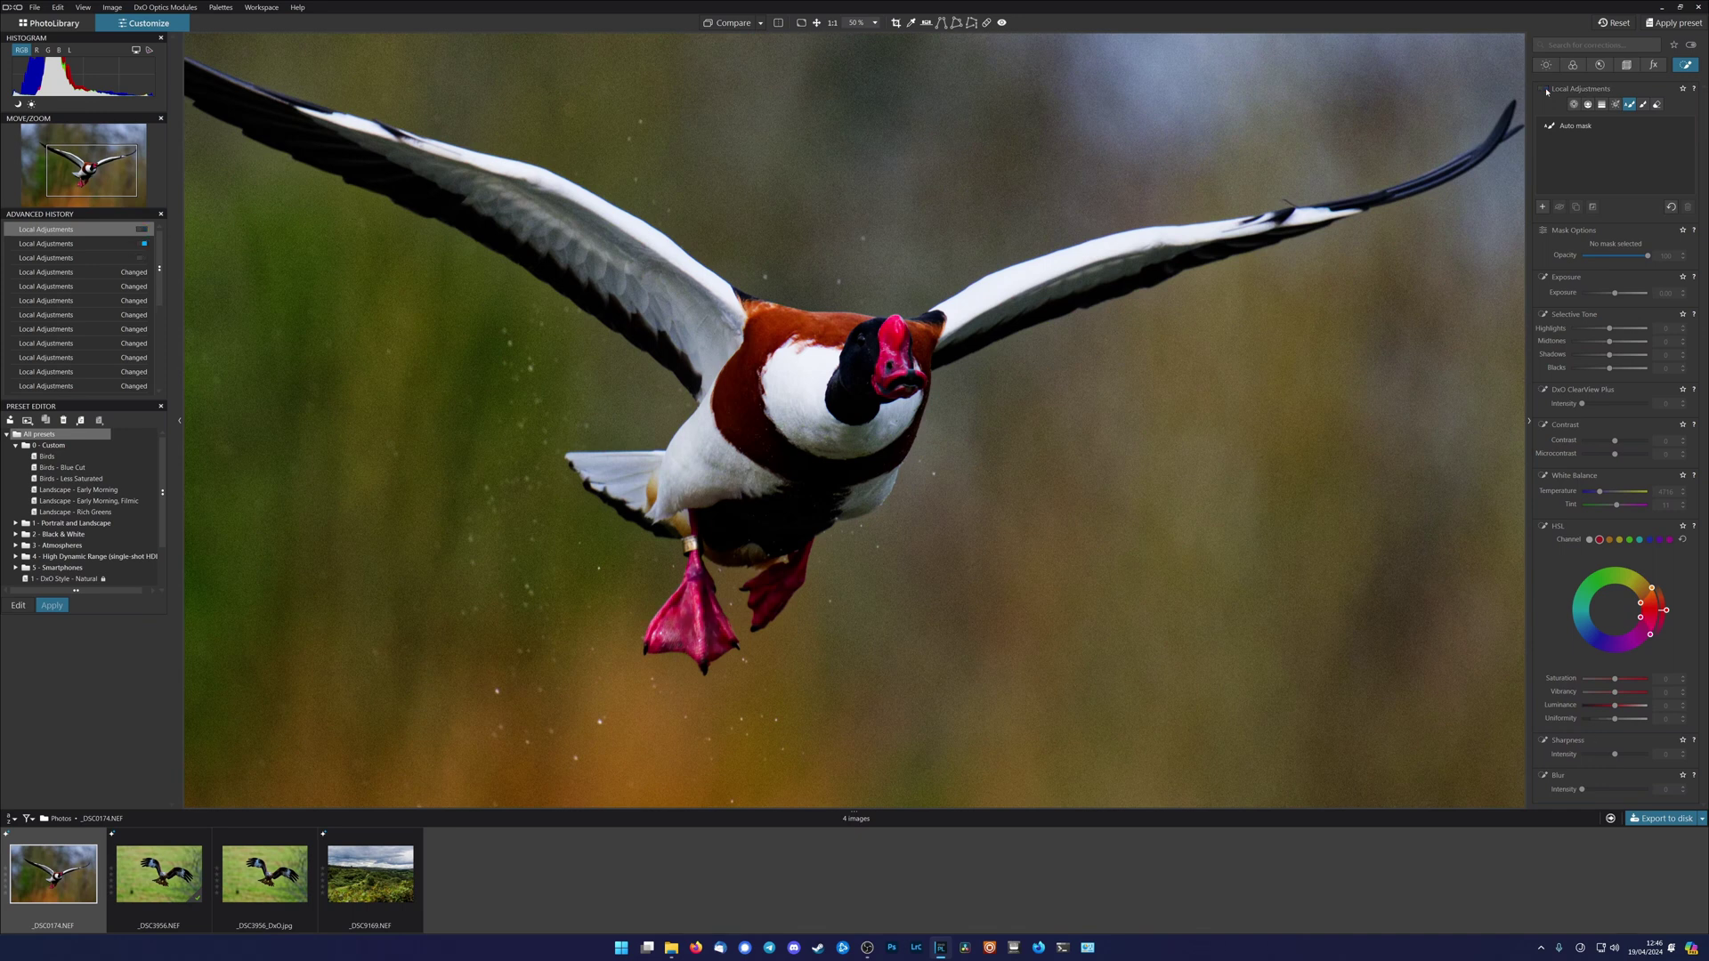
left_click(1547, 90)
left_click(1546, 90)
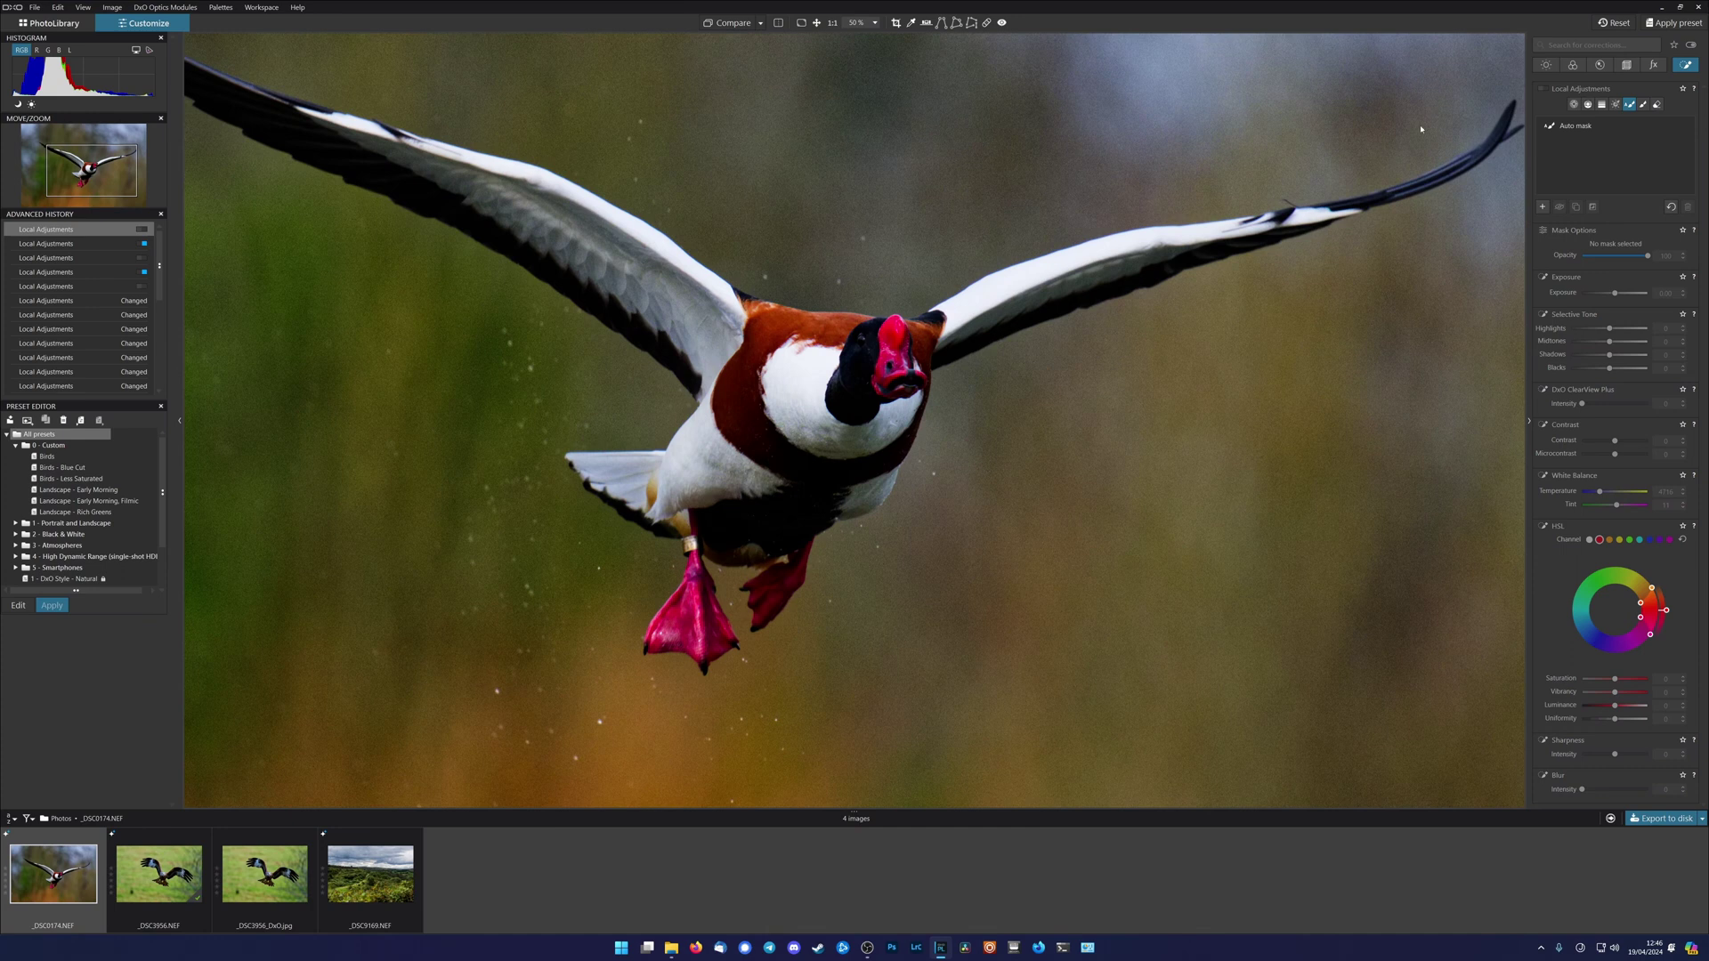
left_click(1544, 89)
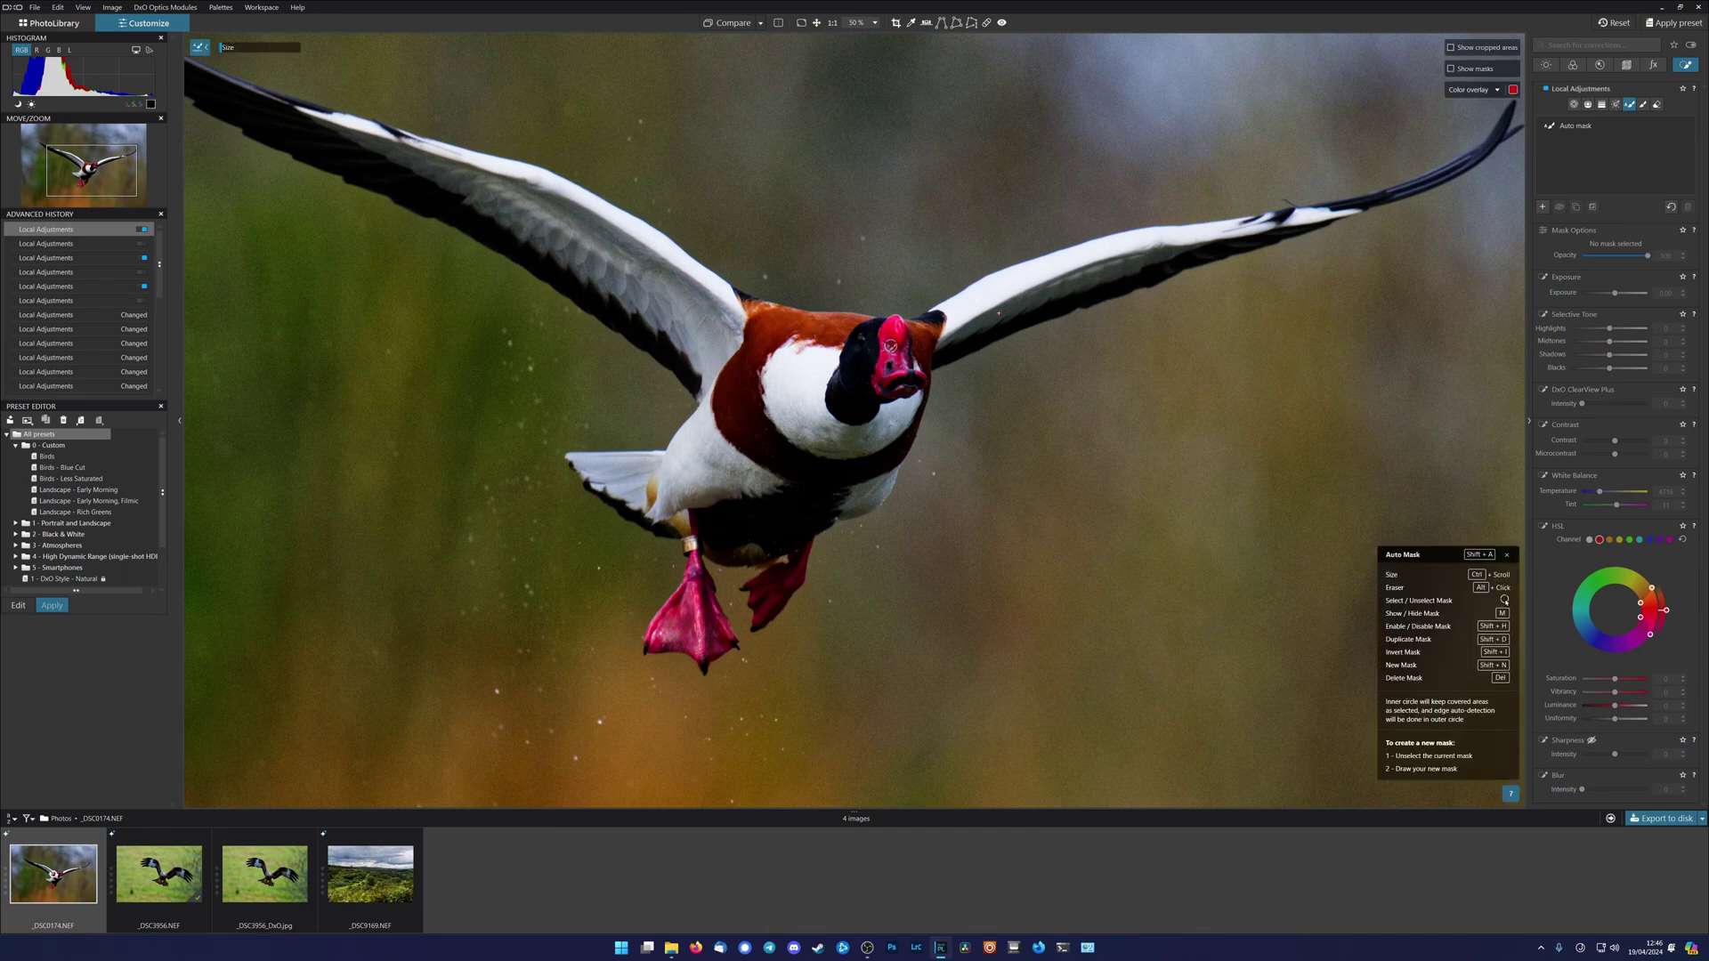
left_click(1544, 90)
left_click(1543, 90)
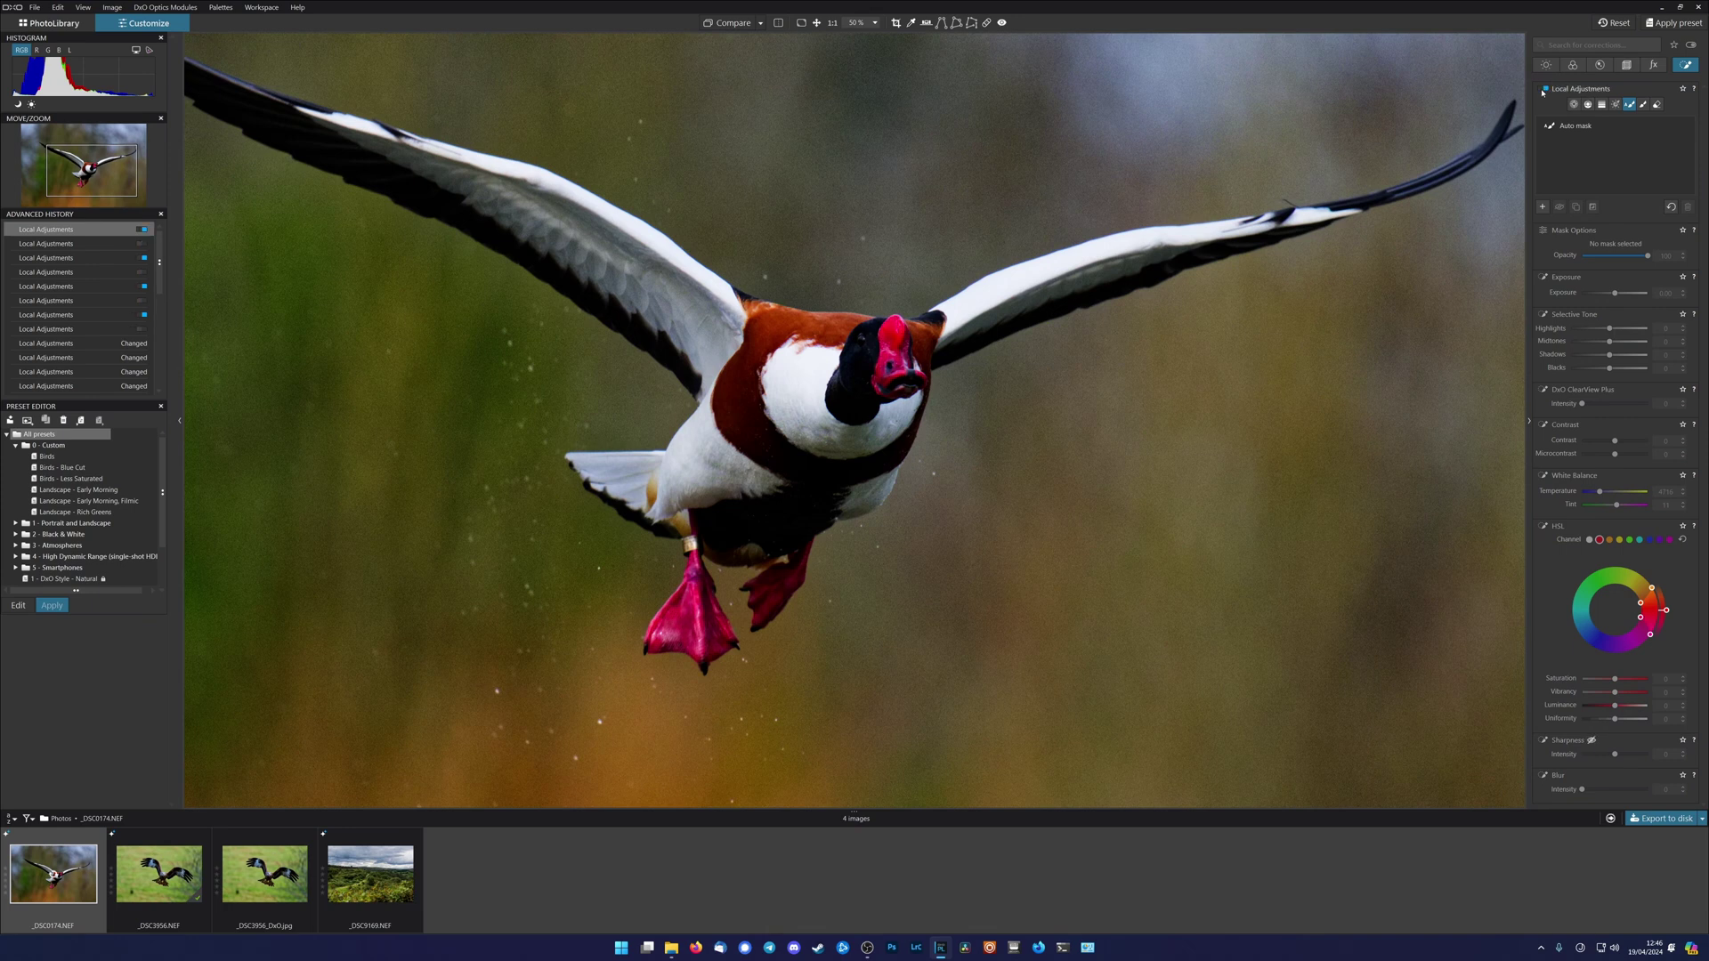
scroll(1164, 296, "down", 2)
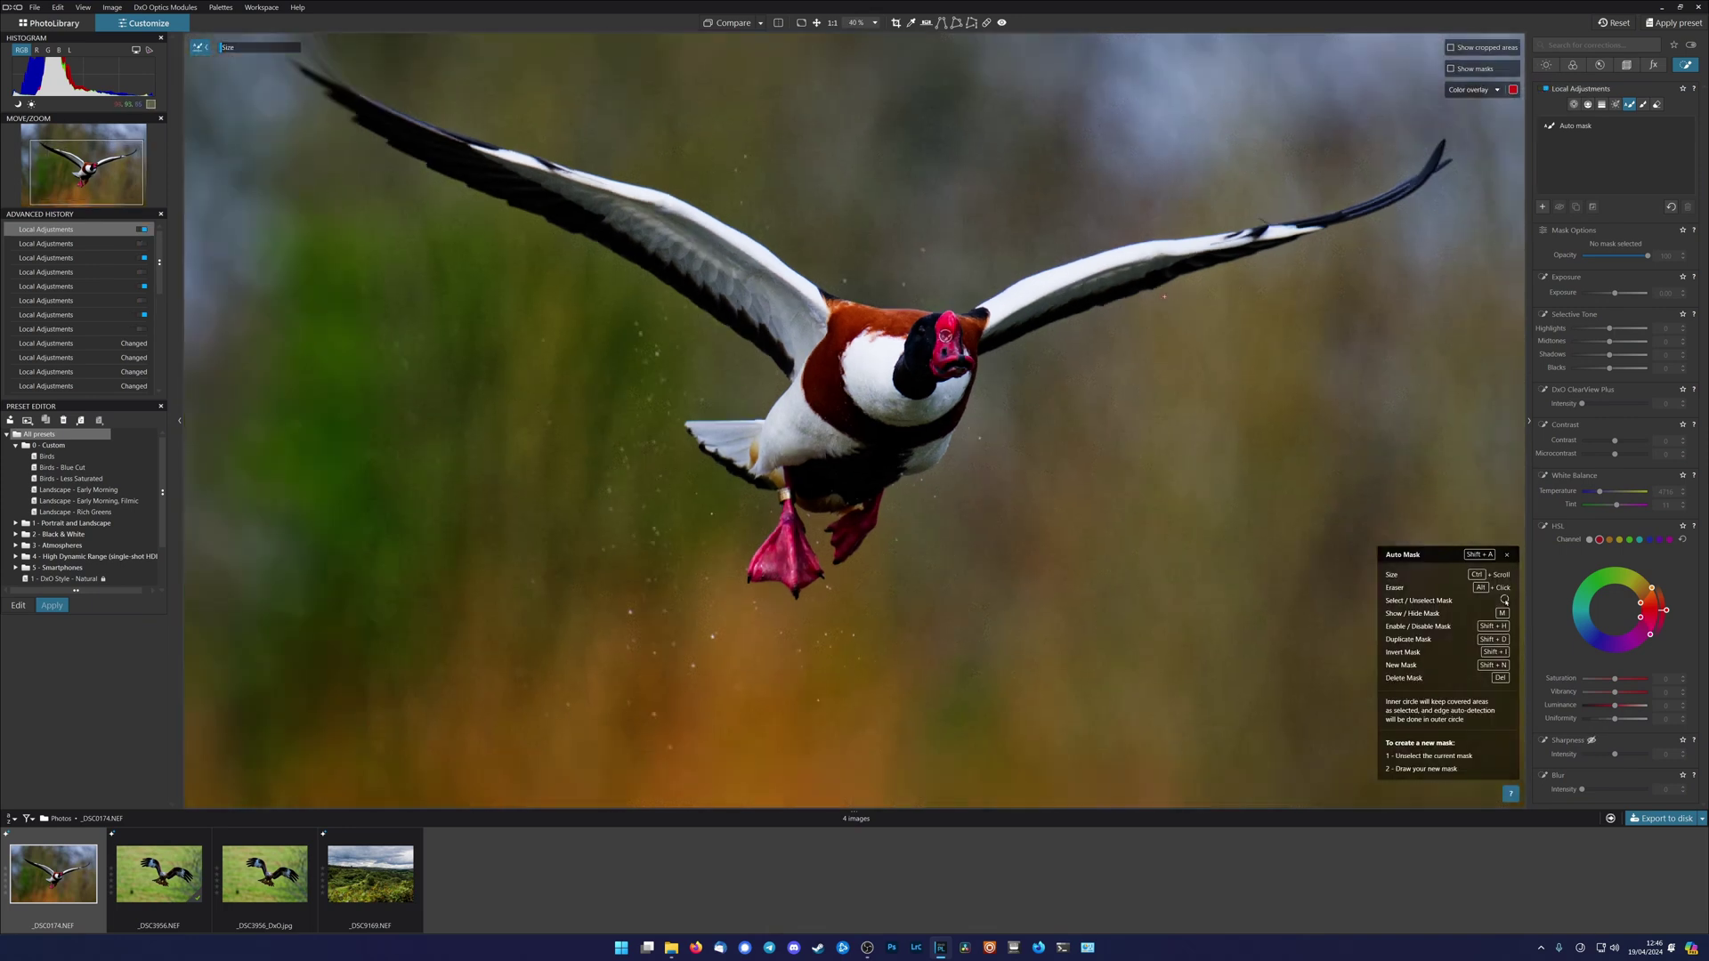
scroll(1163, 296, "down", 1)
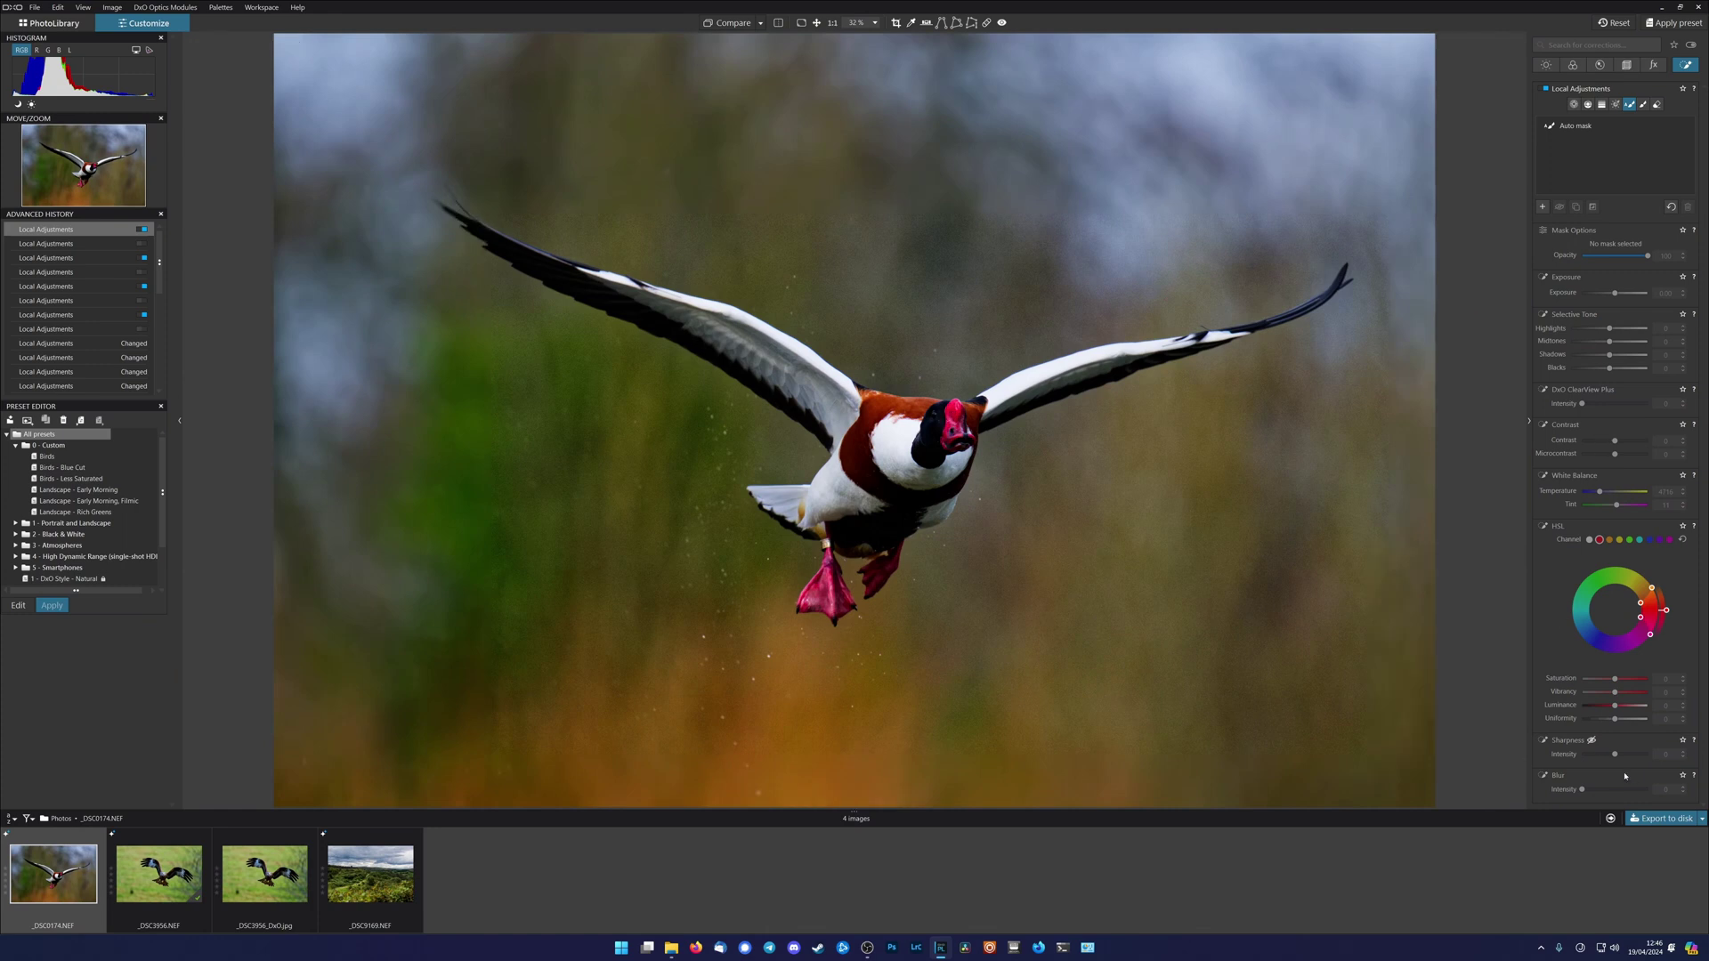
Export the shelduck photo to disk as a JPEG
left_click(1648, 816)
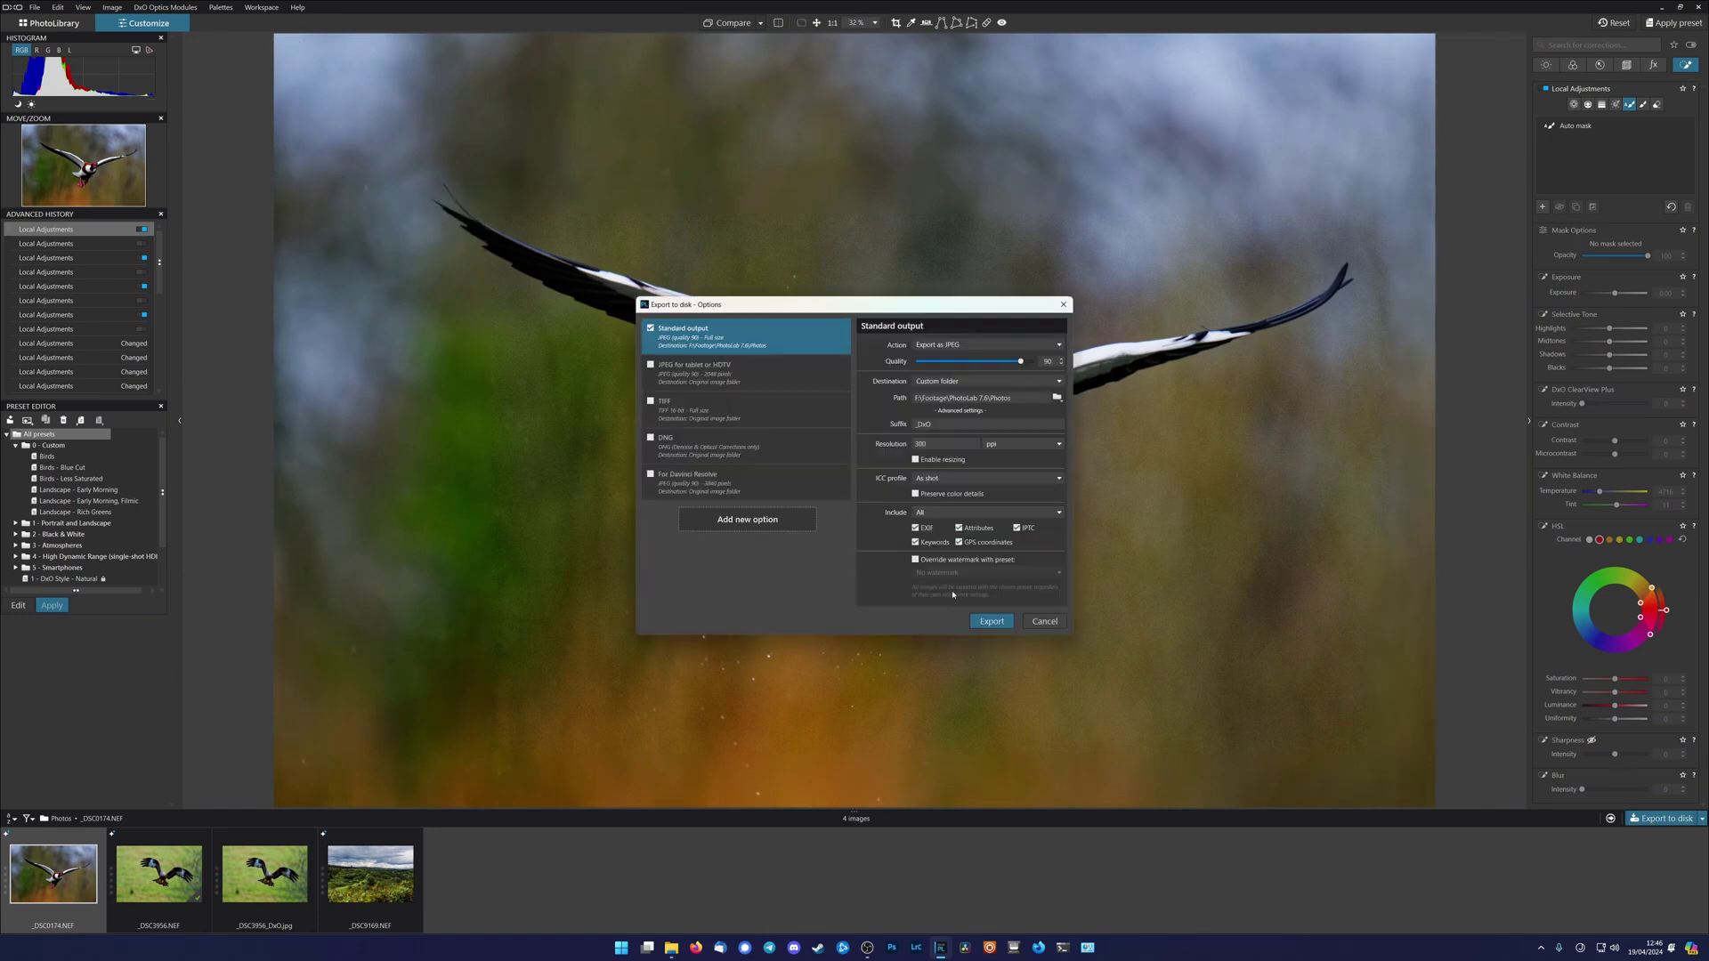
left_click(992, 621)
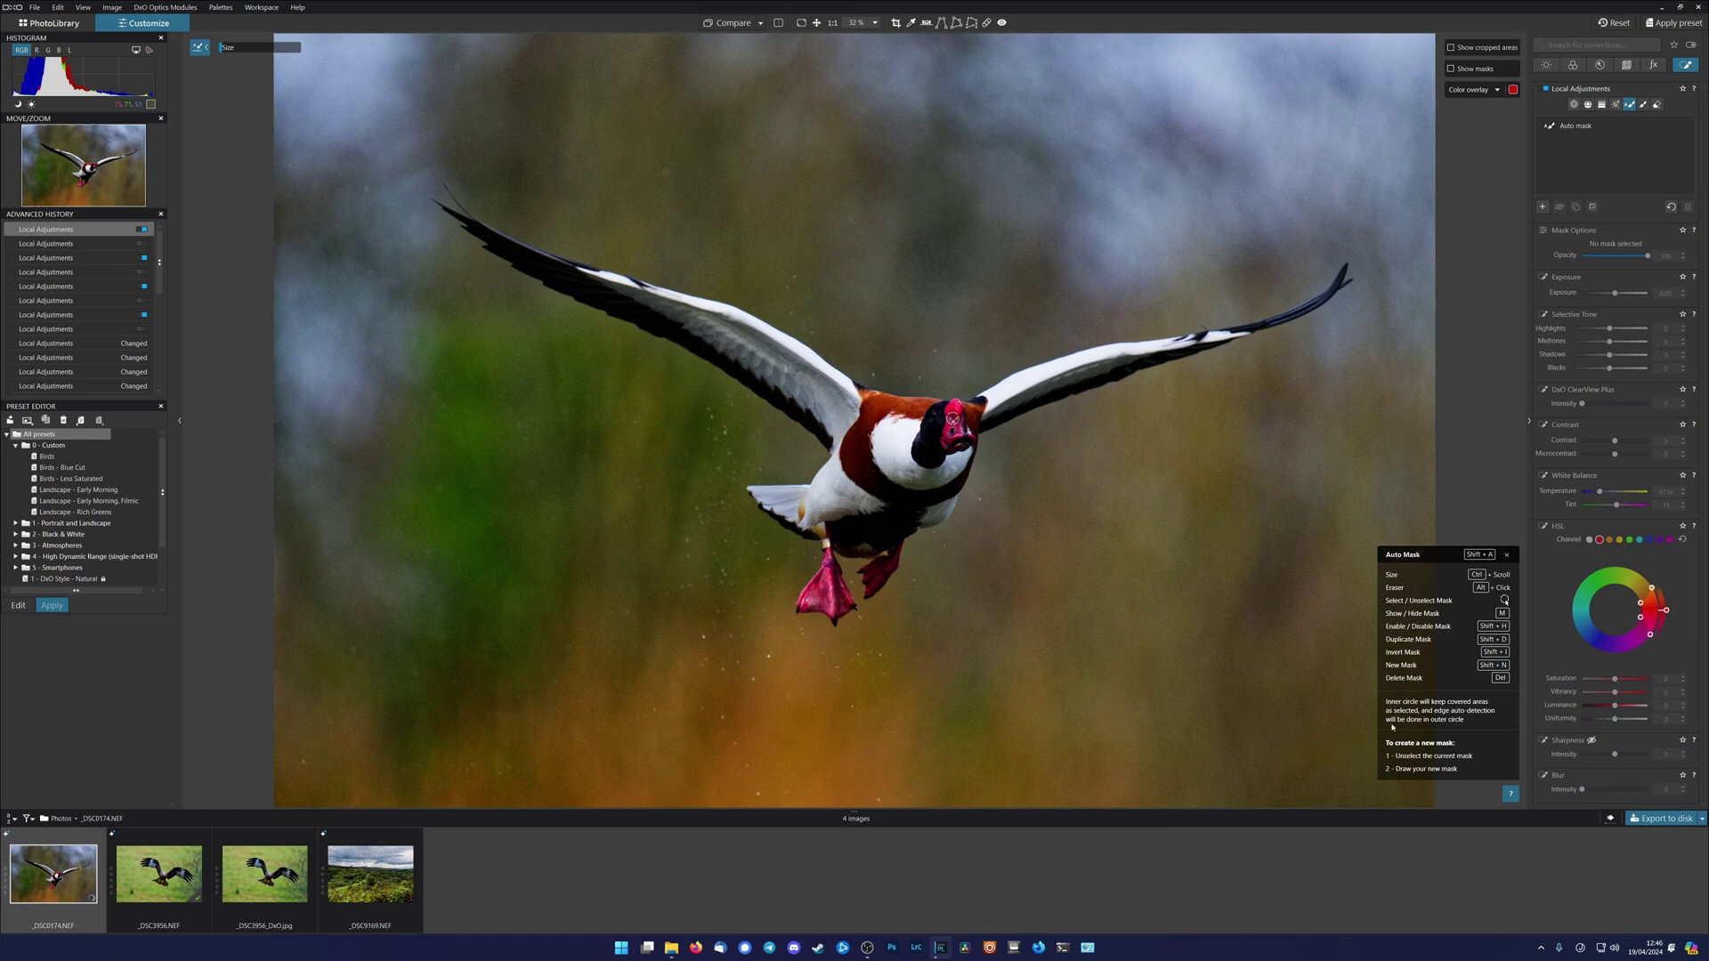
mouse_move(1618, 821)
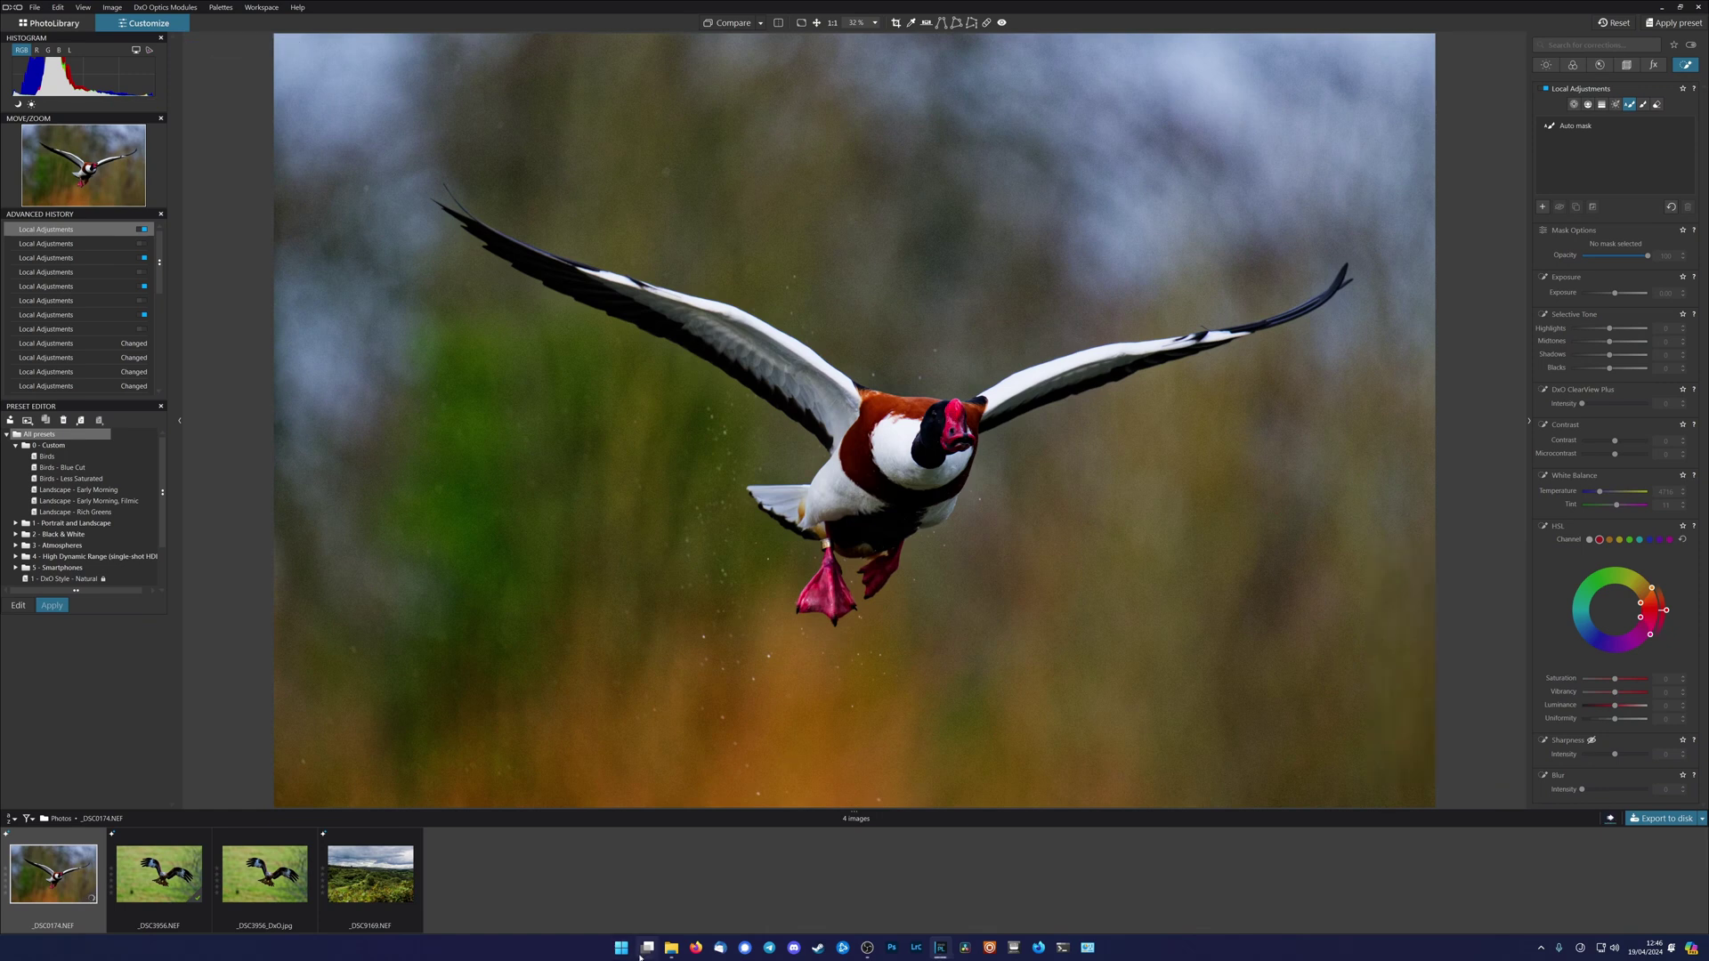
Open the exported _DSC0174_DxO.jpg from the Photos folder in Windows Photos
left_click(903, 890)
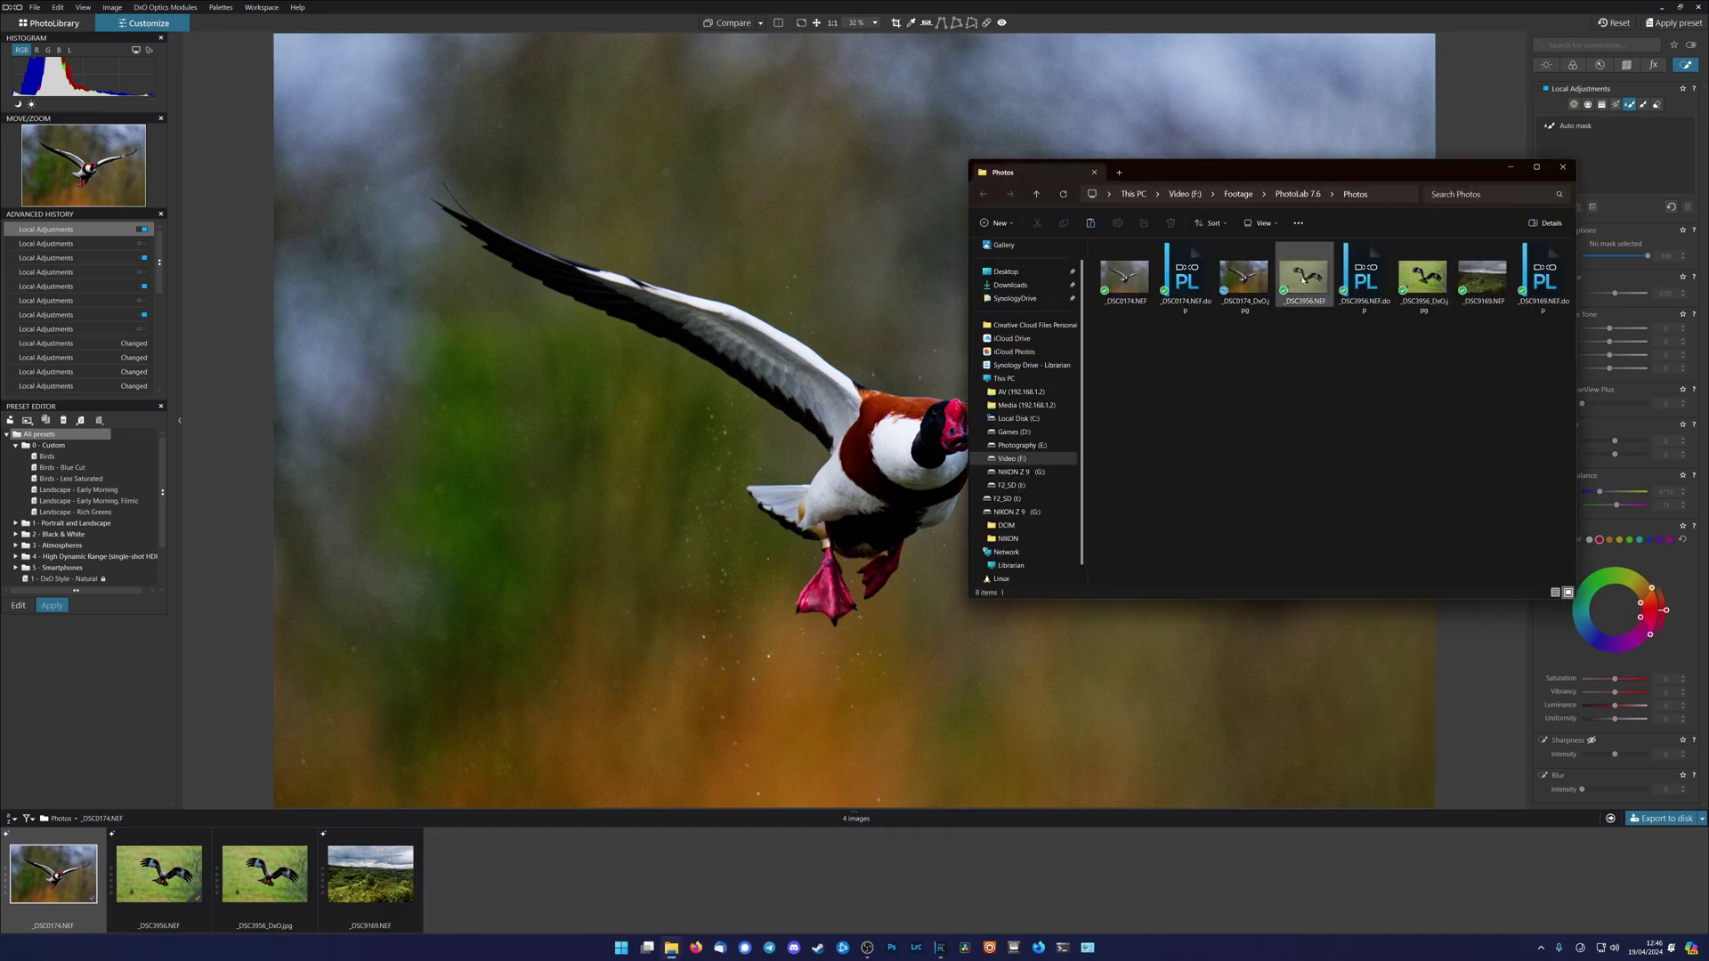
left_click(1260, 283)
double_click(1259, 283)
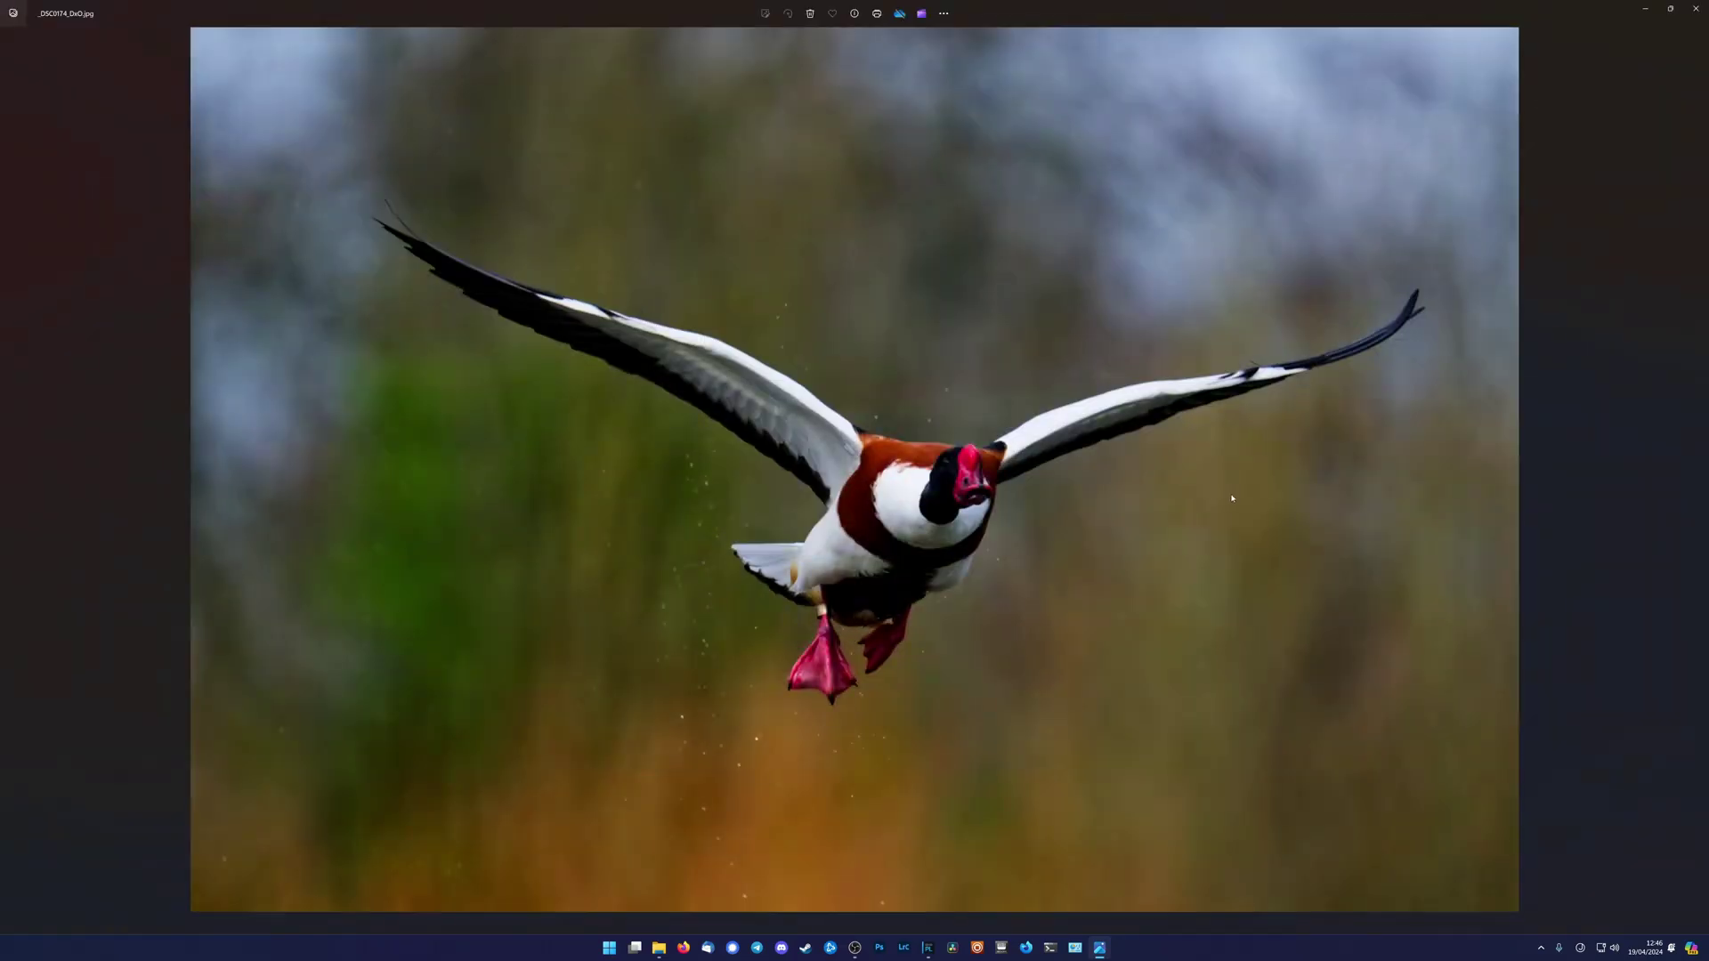